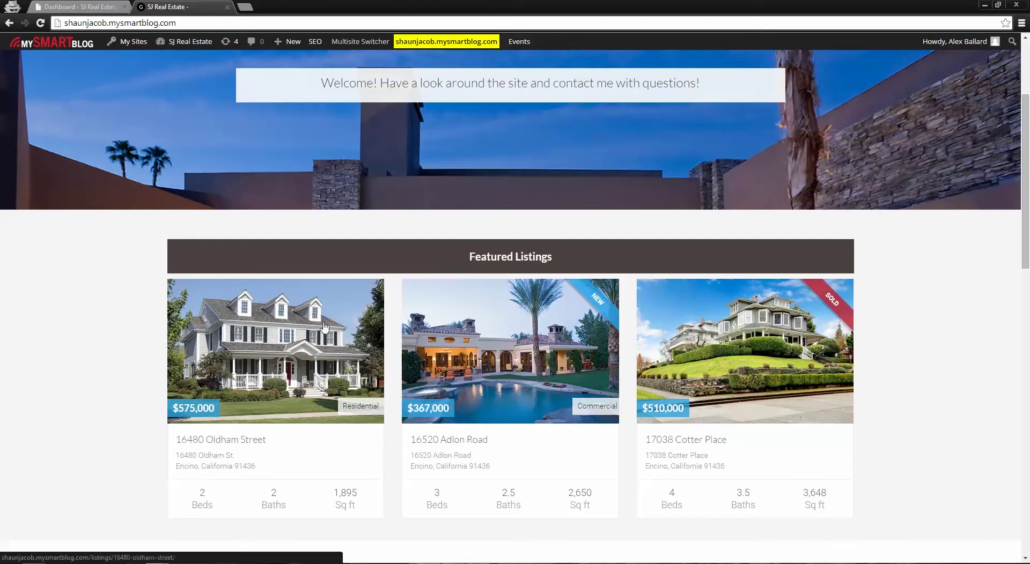
Scroll back to the top of the SJ Real Estate homepage, then return to the WordPress Dashboard
scroll(386, 364, up, 3)
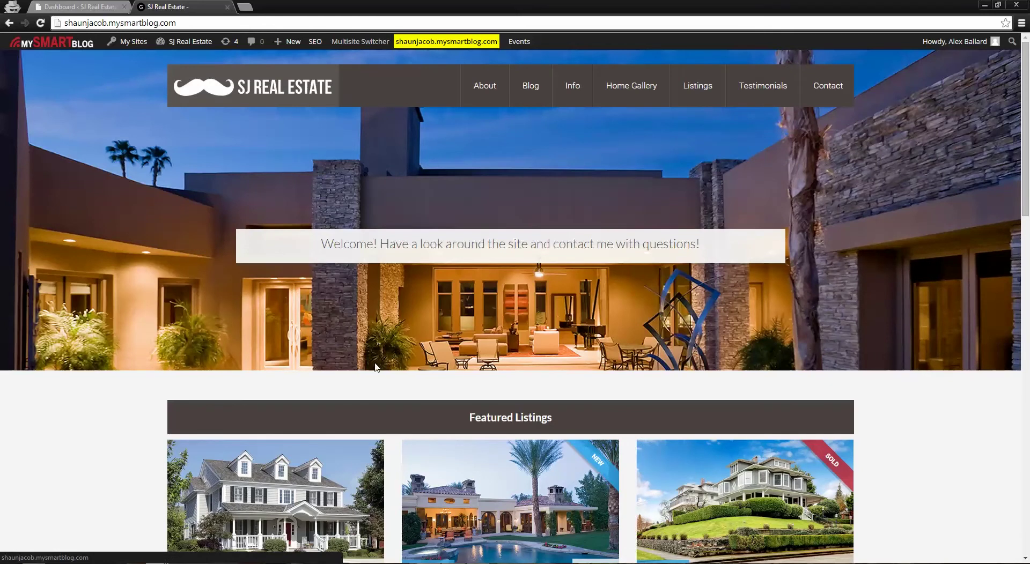
click(77, 6)
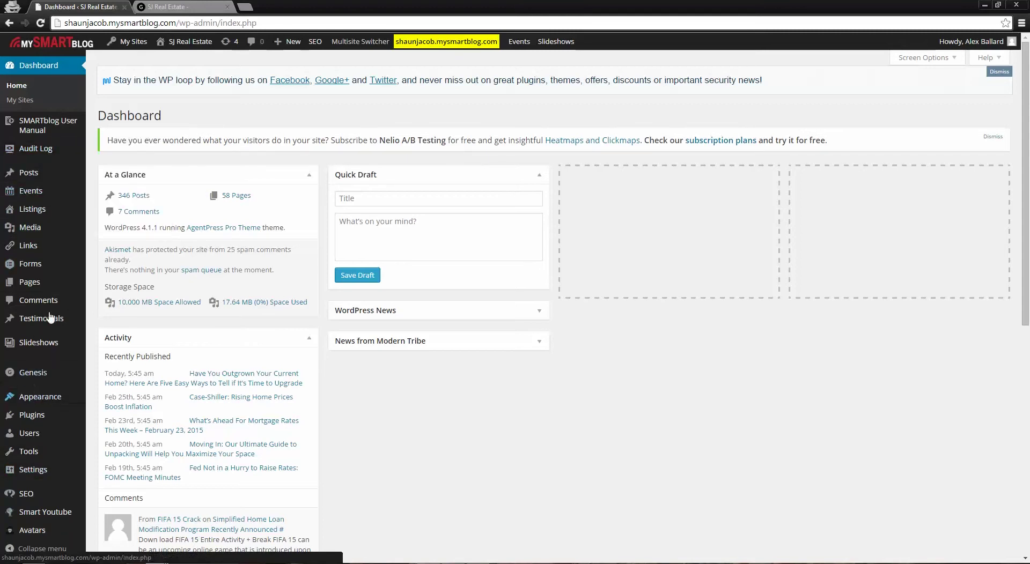
Open the Listings page showing the site's 6 property listings with prices and status tags
mouse_move(30, 210)
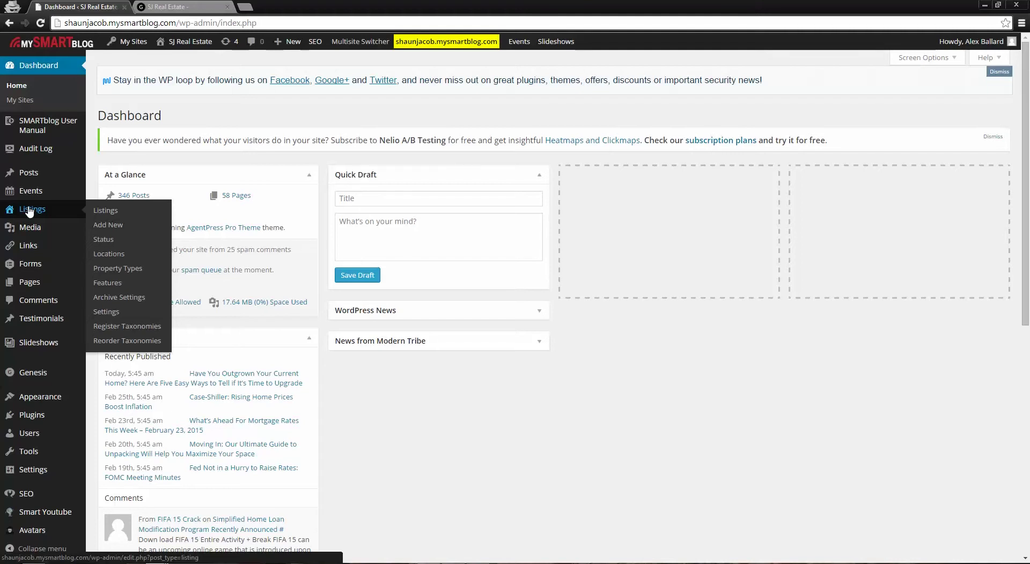
click(106, 211)
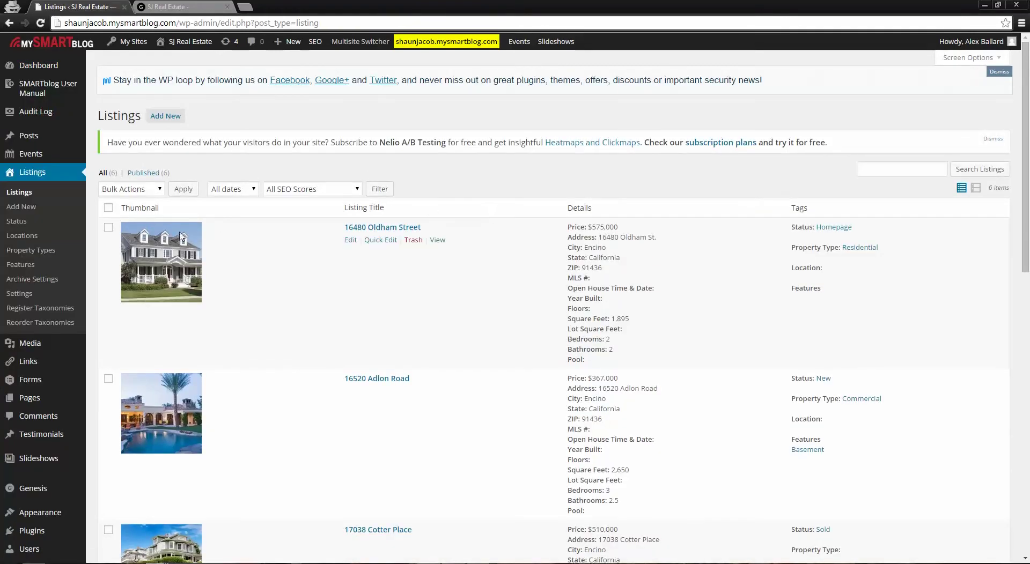
Scan the admin Listings table and compare it with the homepage's featured listings
scroll(439, 188, down, 1)
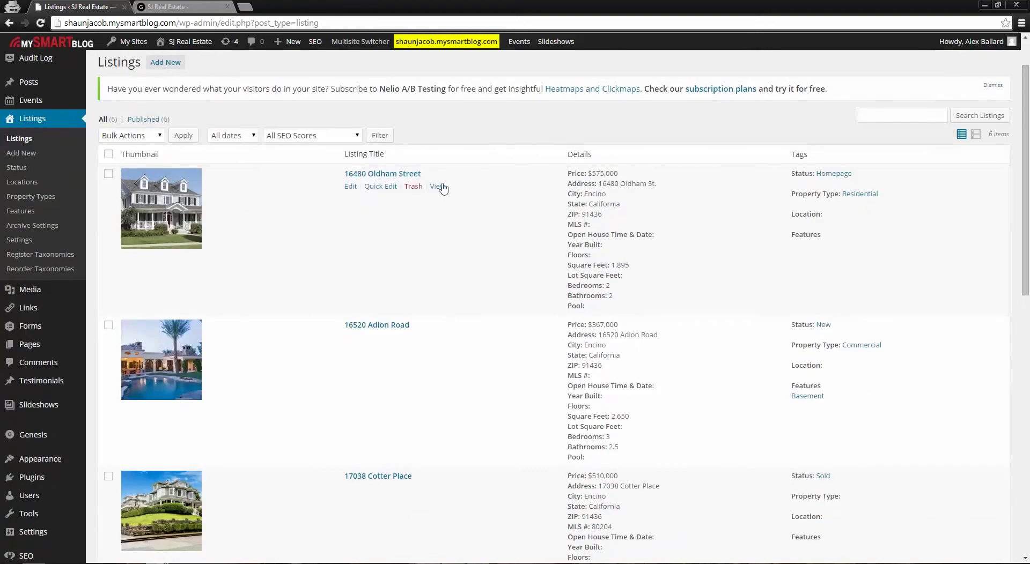
scroll(366, 225, down, 11)
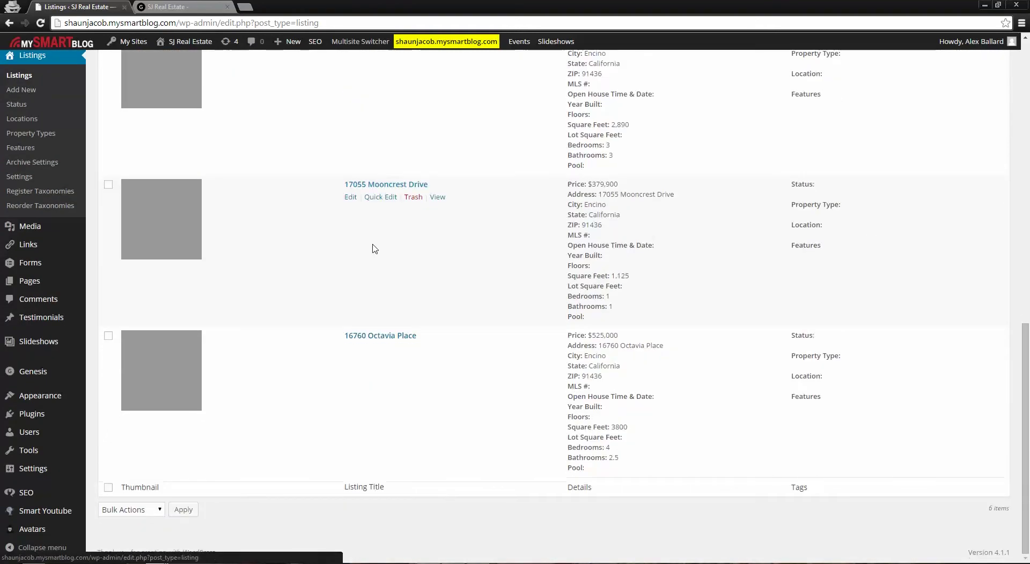
scroll(386, 268, up, 2)
scroll(399, 299, up, 13)
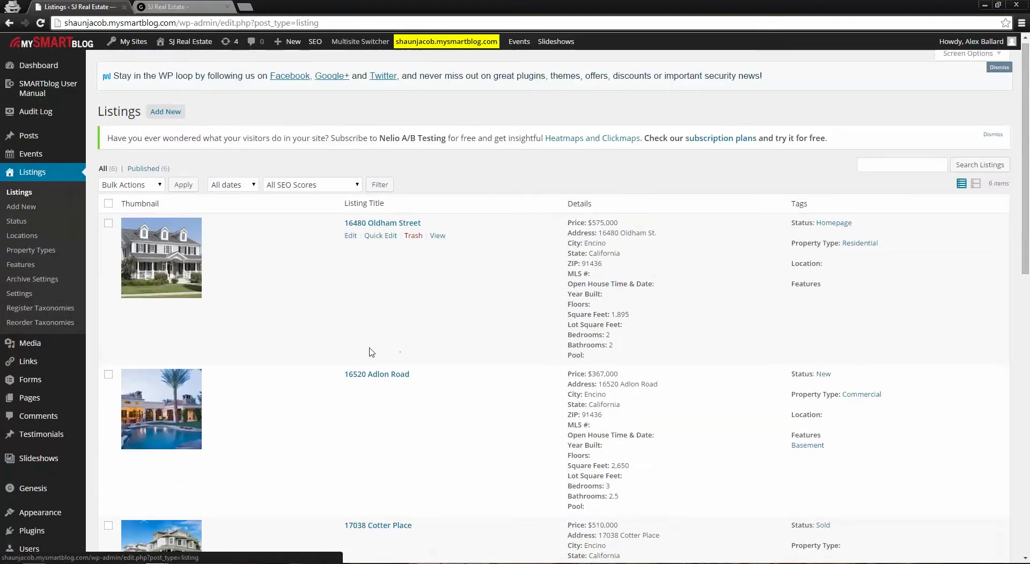
click(199, 5)
scroll(492, 261, down, 2)
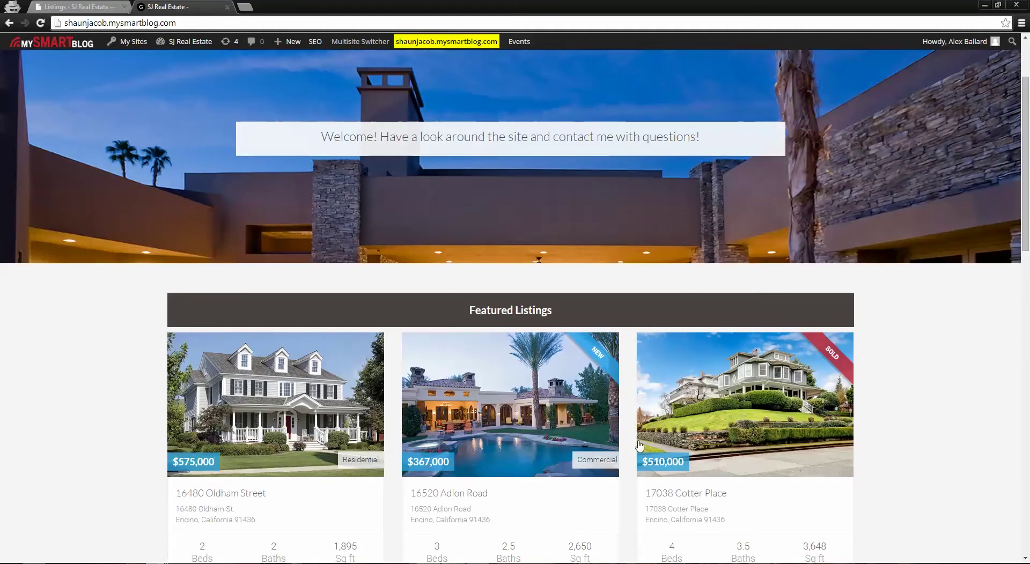
click(62, 5)
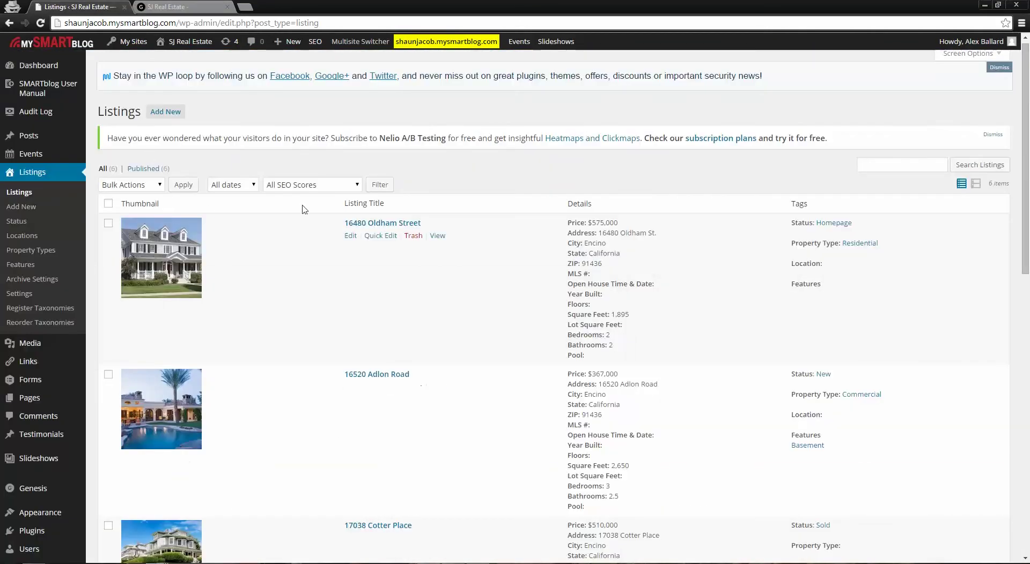
scroll(351, 320, down, 1)
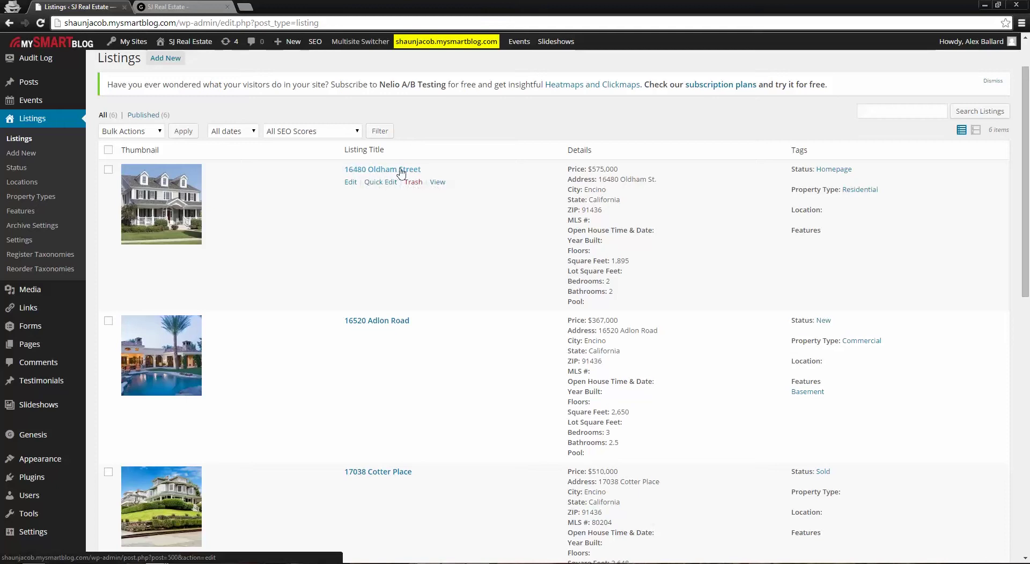
click(371, 172)
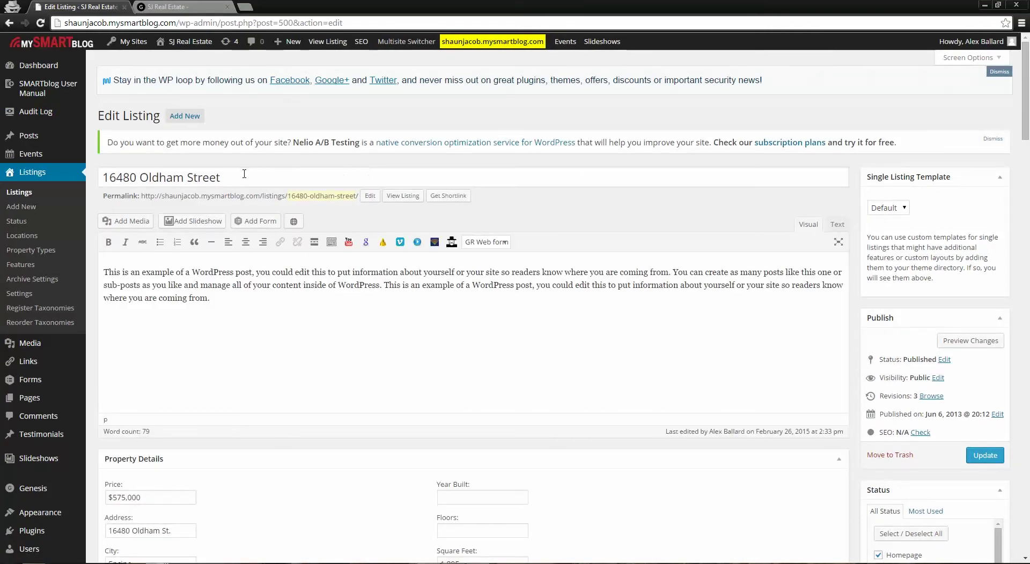
drag(243, 170, 92, 168)
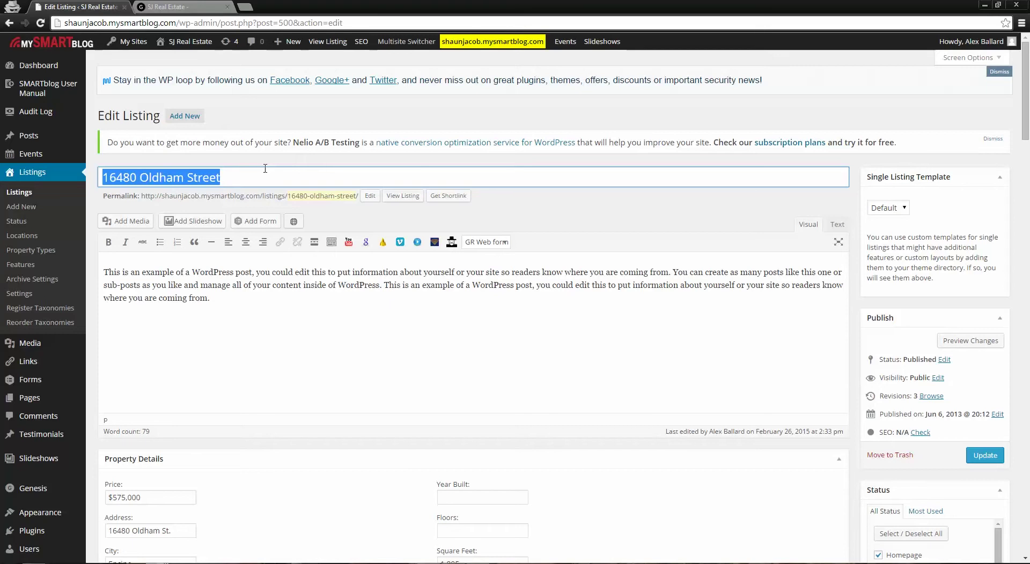
click(265, 168)
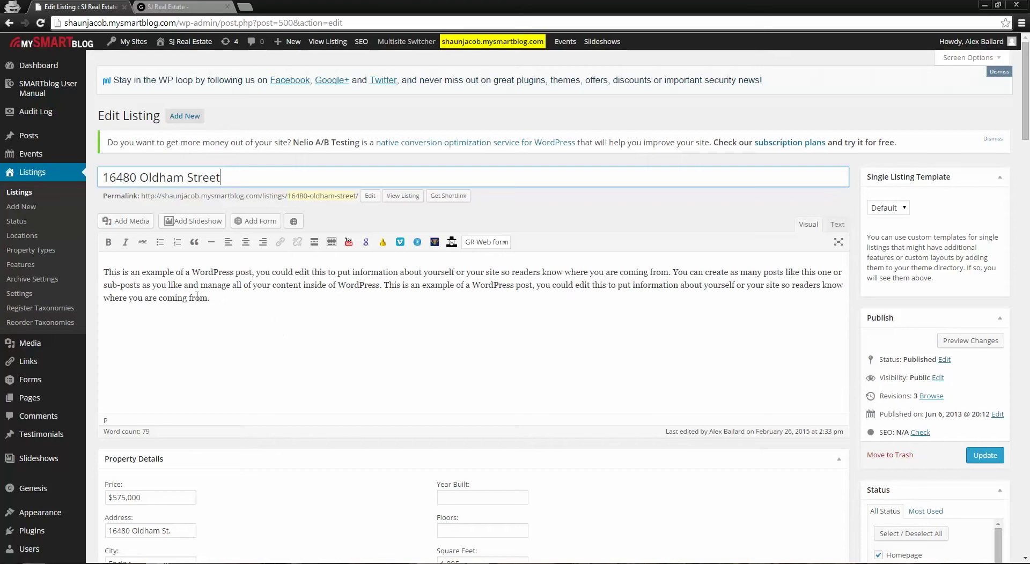
click(179, 6)
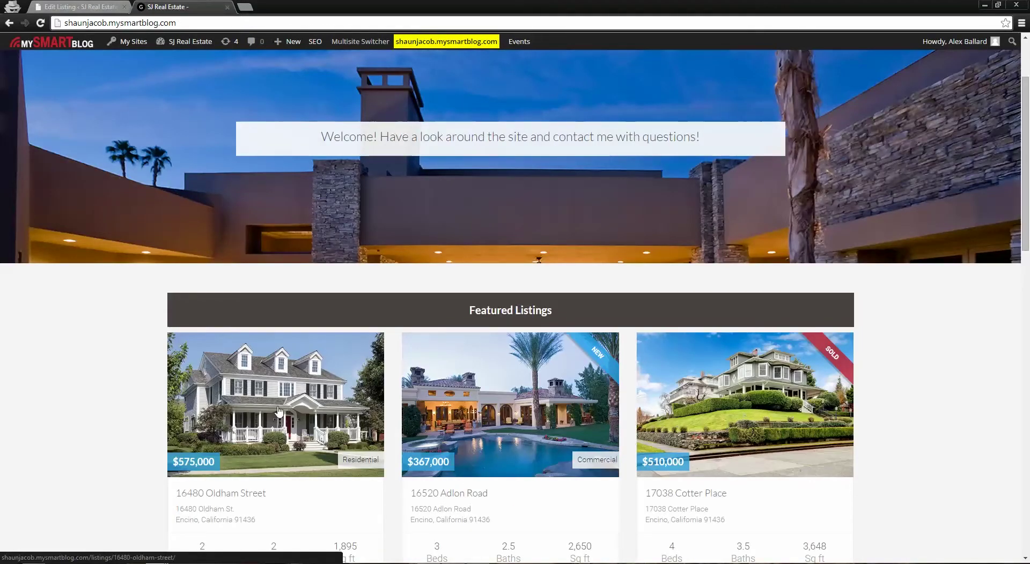
click(264, 427)
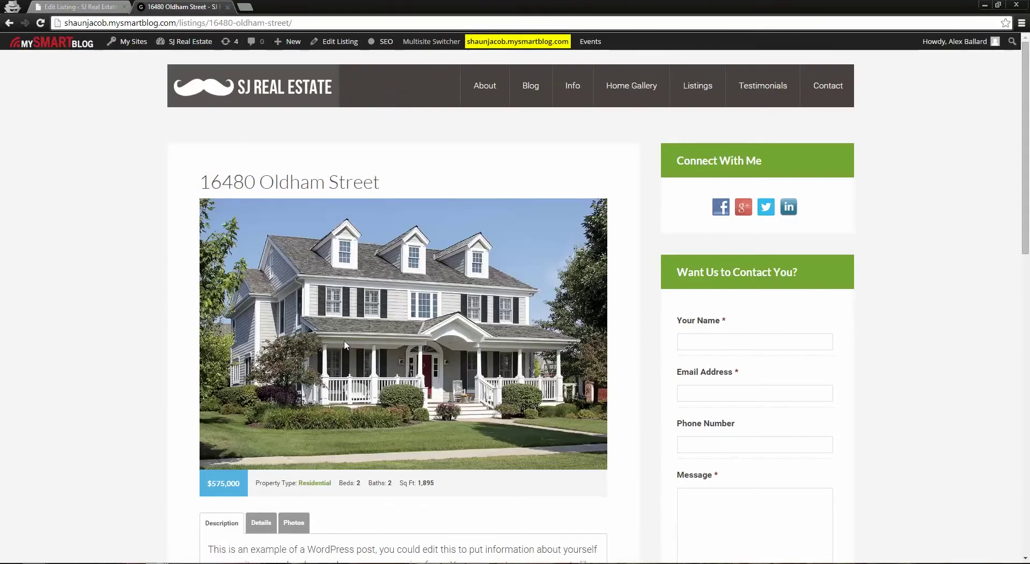
Check the live page's Details tab (2 beds, 2 baths, 1,895 sq ft), then return to Edit Listing
scroll(354, 348, down, 3)
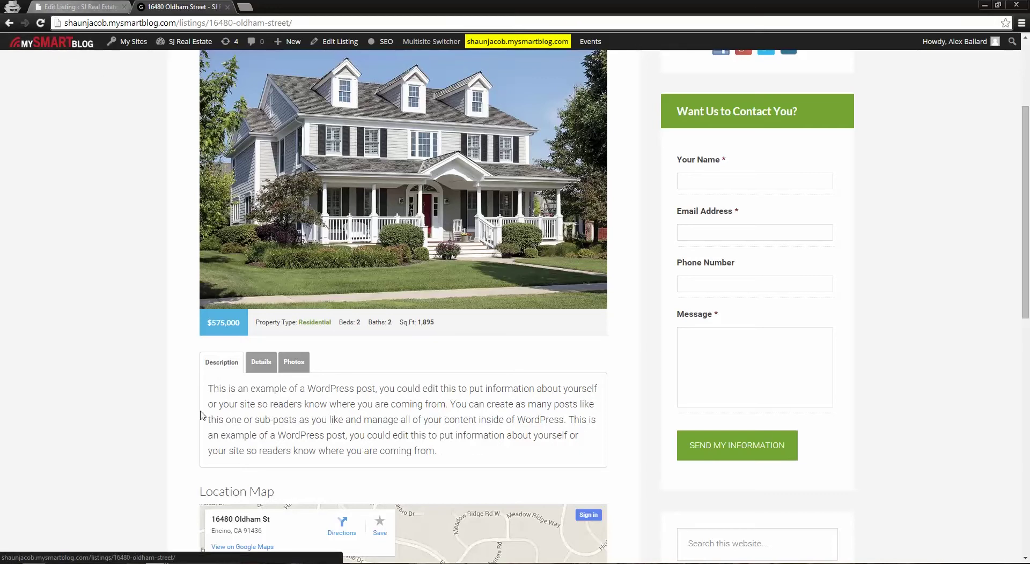
click(98, 6)
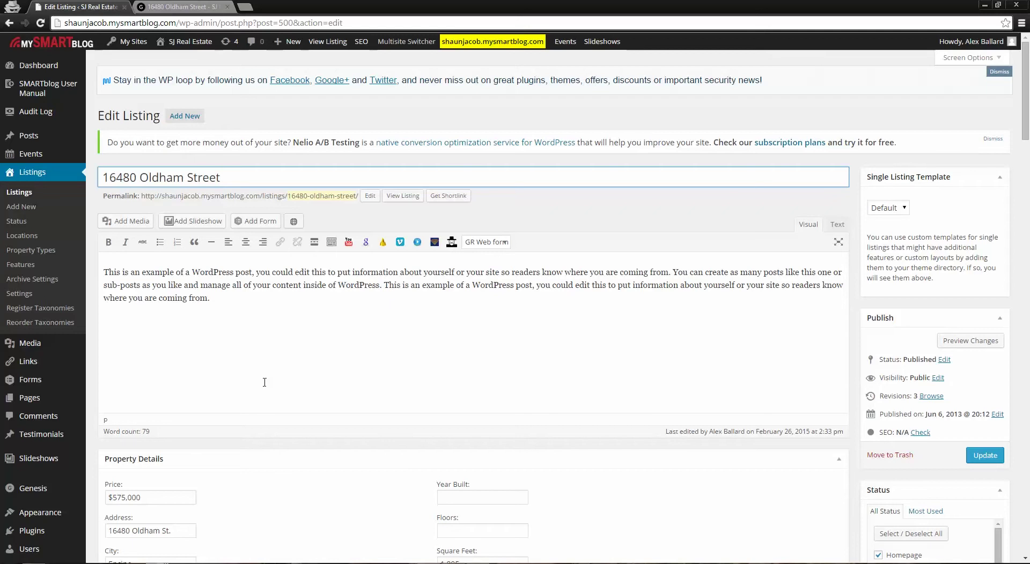
click(177, 6)
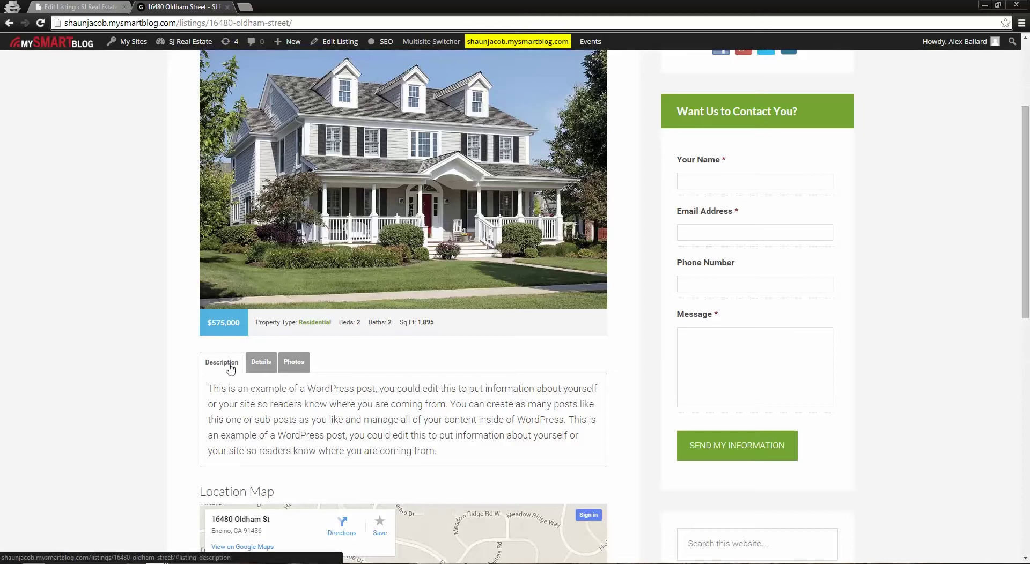
click(259, 363)
scroll(333, 363, down, 2)
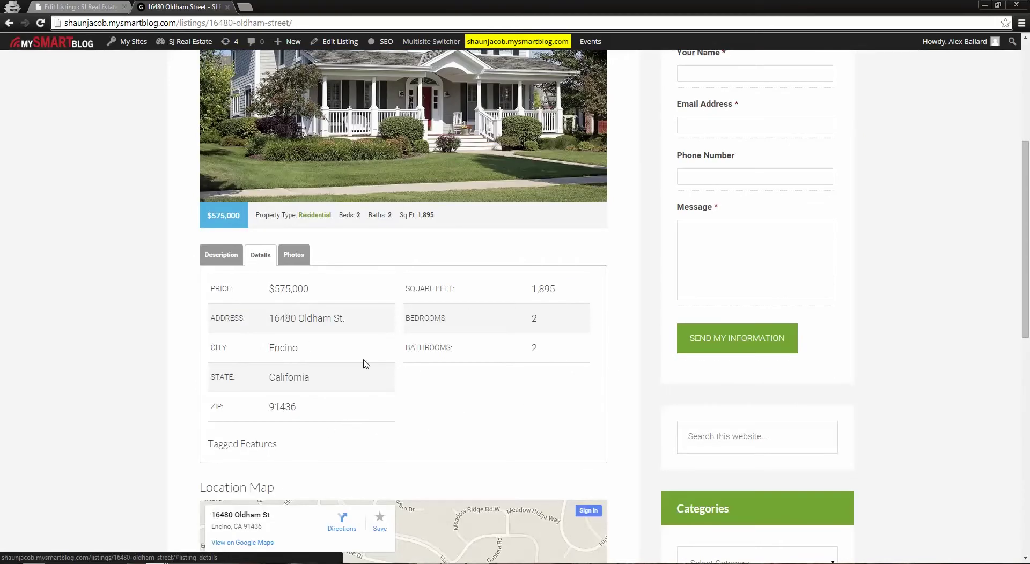
click(68, 5)
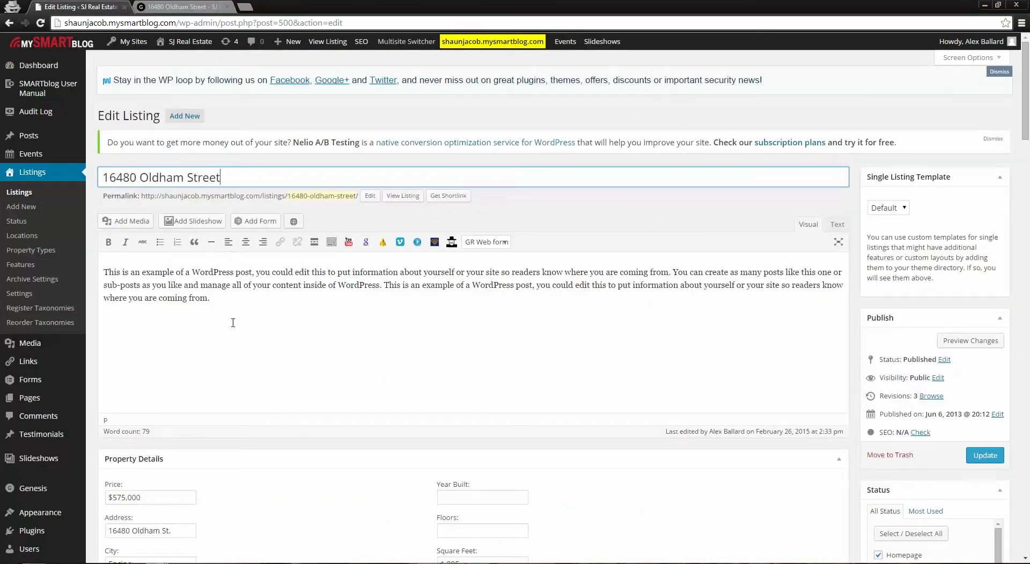
Compare the editor's Property Details and Photo Gallery with the live page's $575,000, Encino details
scroll(310, 361, down, 4)
scroll(343, 359, down, 2)
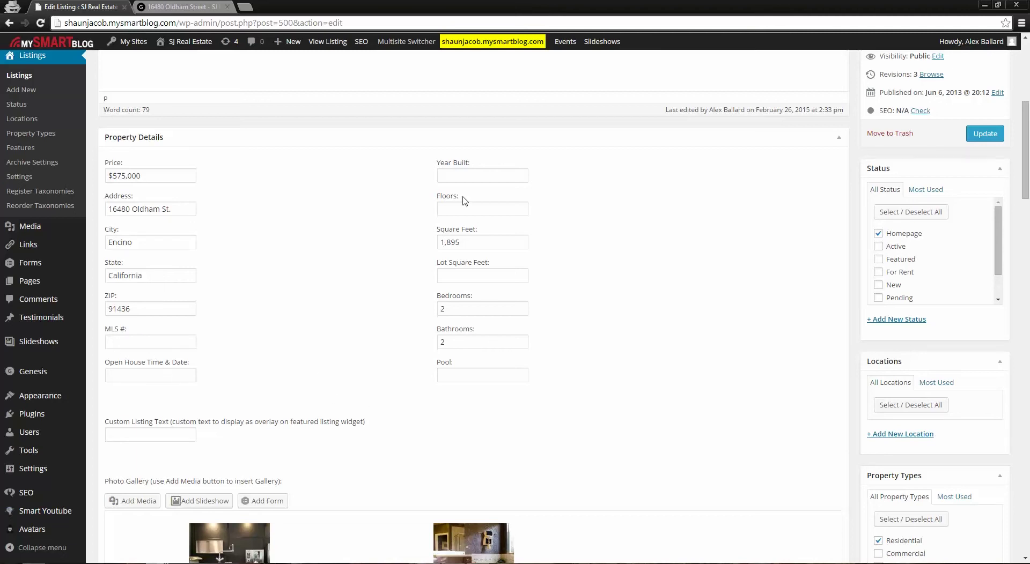
key(ctrl+Tab)
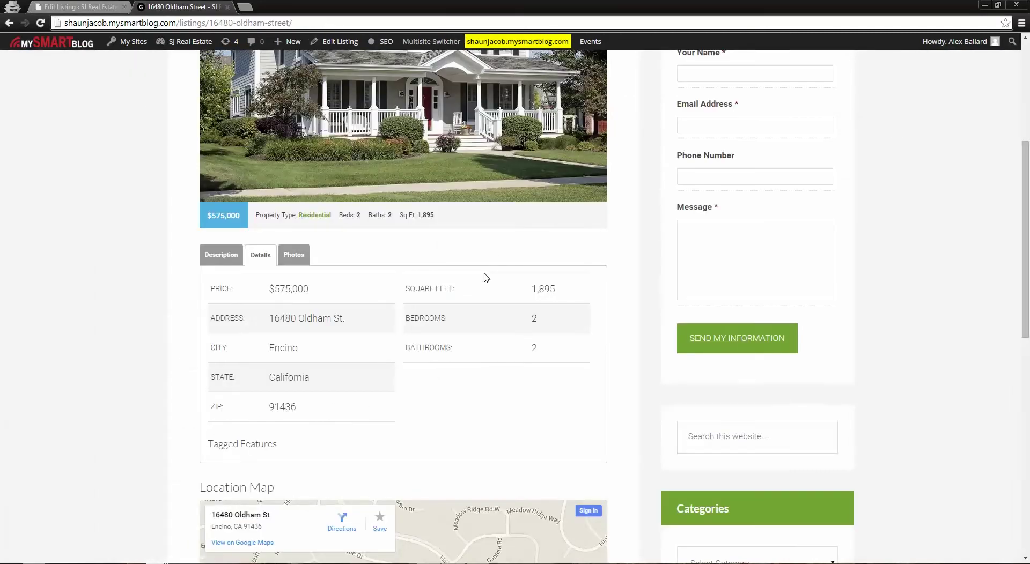
click(75, 6)
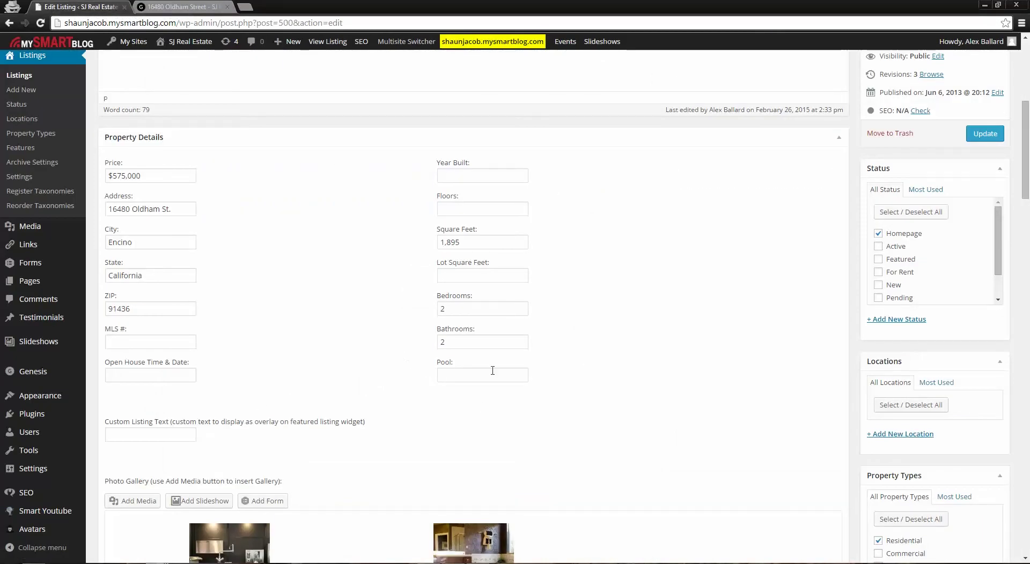
scroll(467, 400, down, 6)
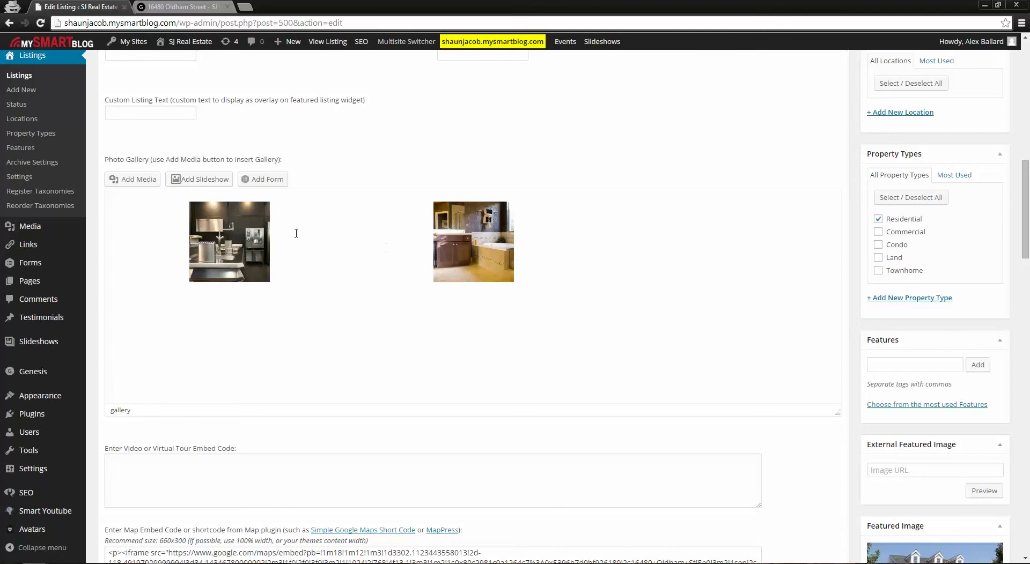
click(211, 5)
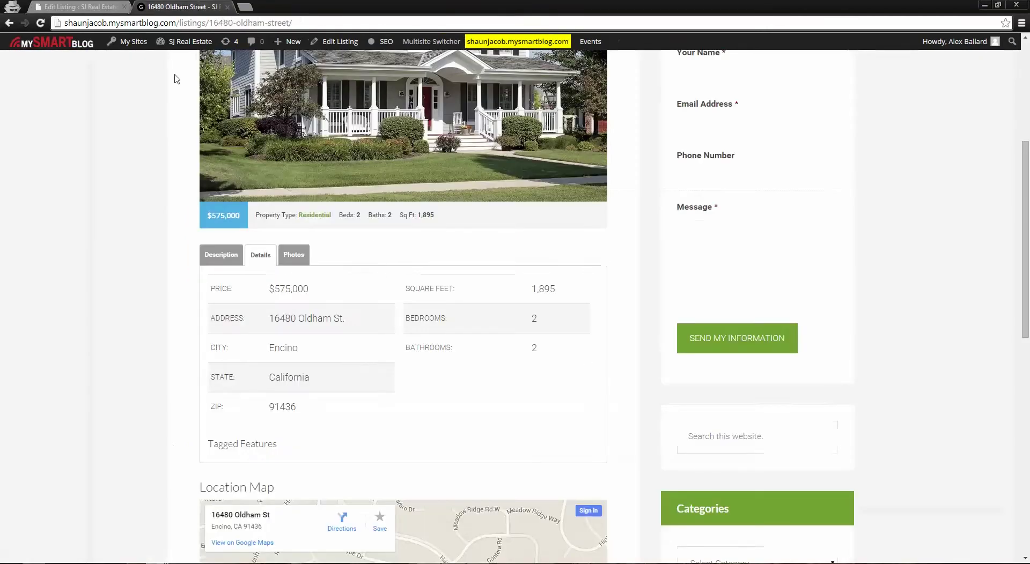
View the live gallery's kitchen and bathroom photos full-screen, then go back to the listing editor
click(295, 261)
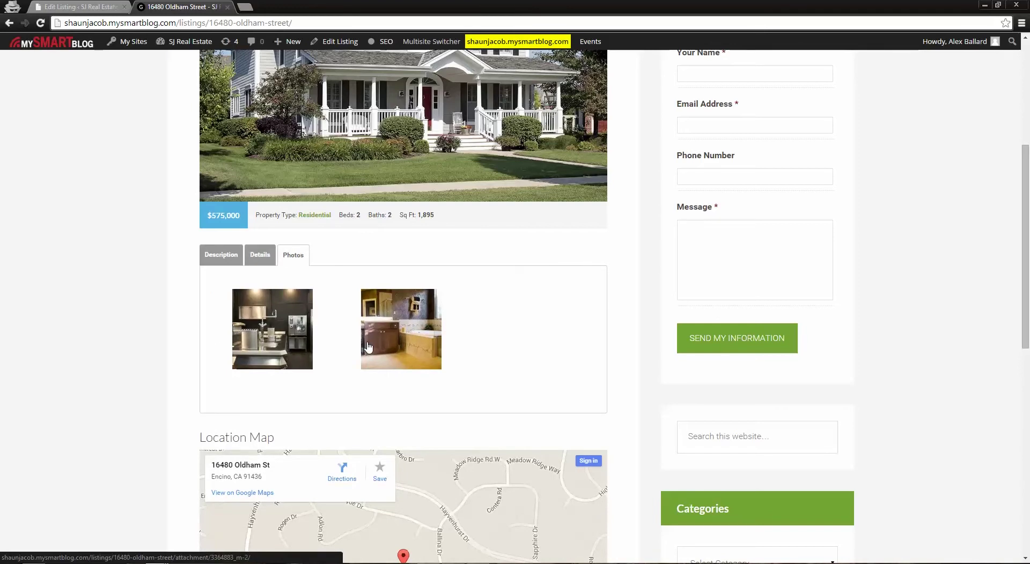
click(271, 328)
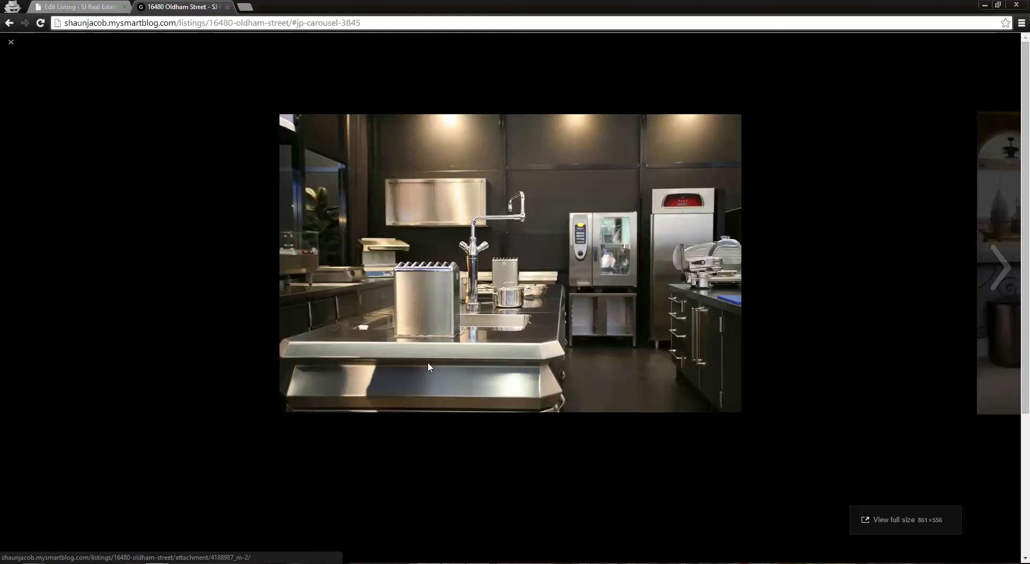
click(992, 264)
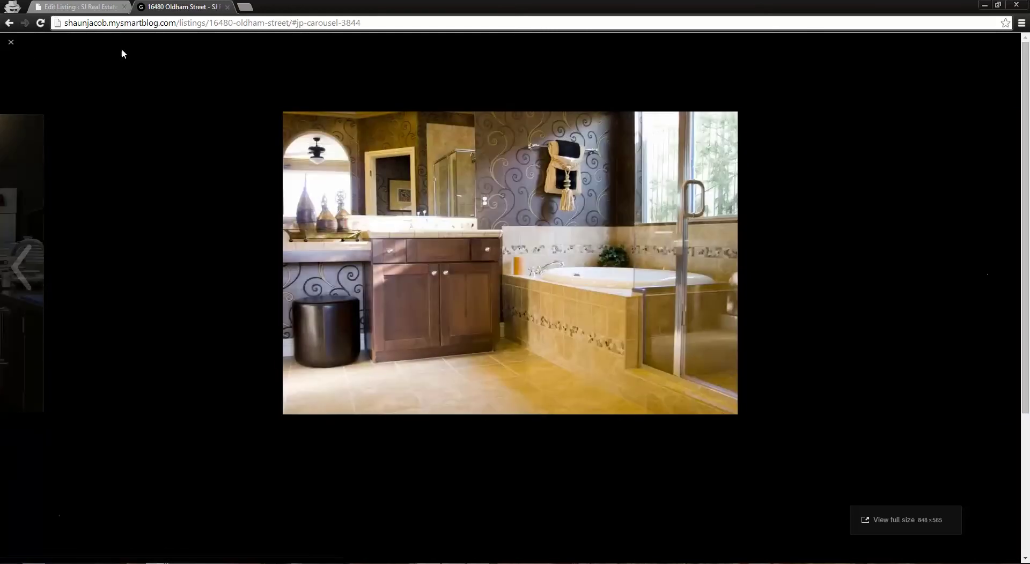
click(10, 42)
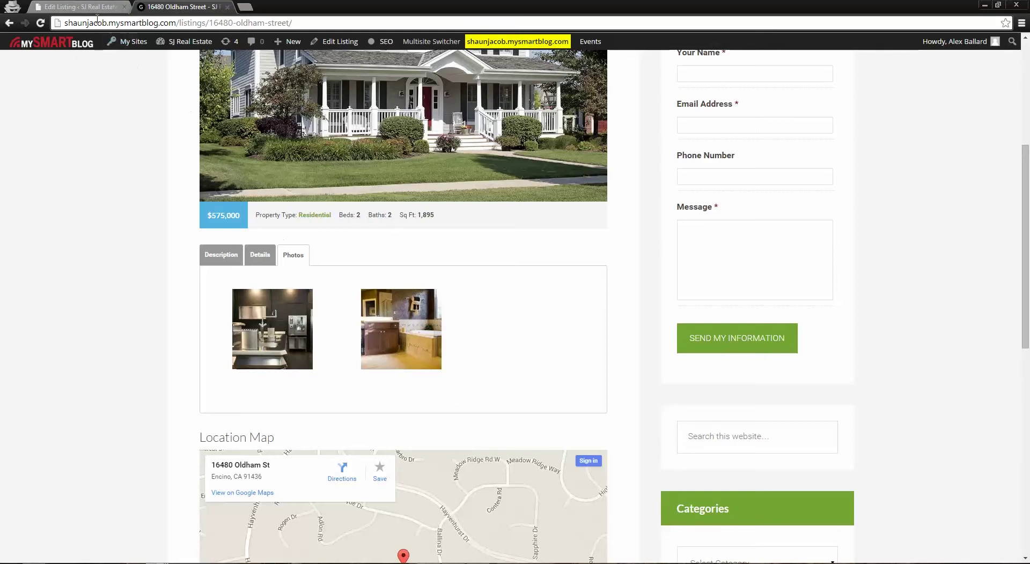
click(77, 4)
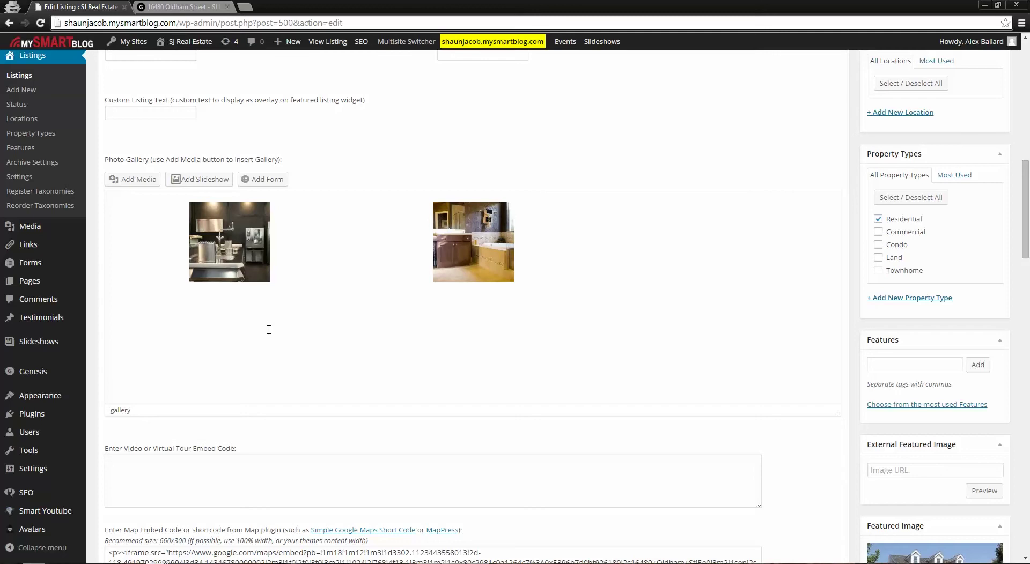
Find the map embed code in the editor, then view the live page's Location Map
scroll(287, 303, down, 3)
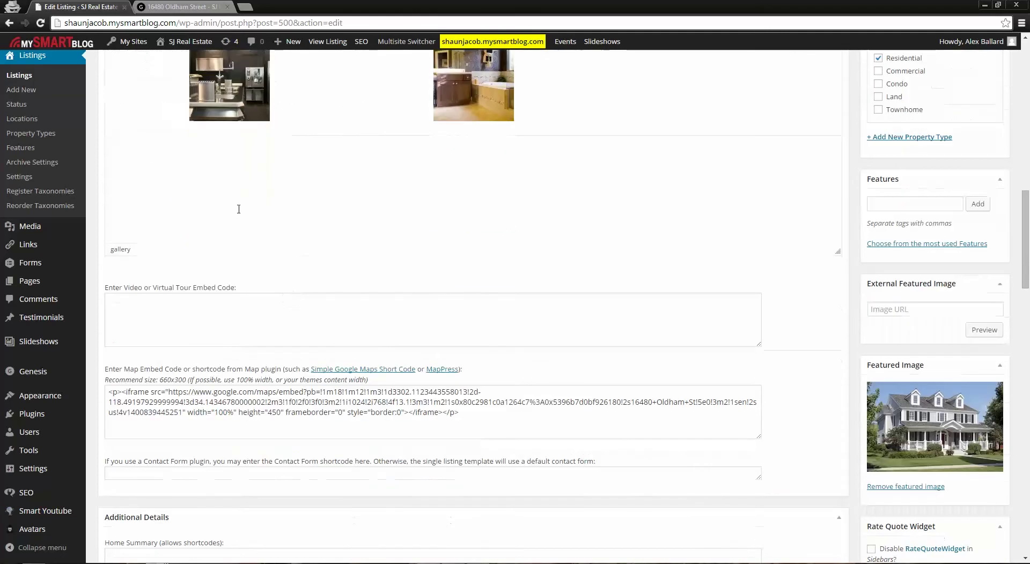
scroll(407, 353, down, 1)
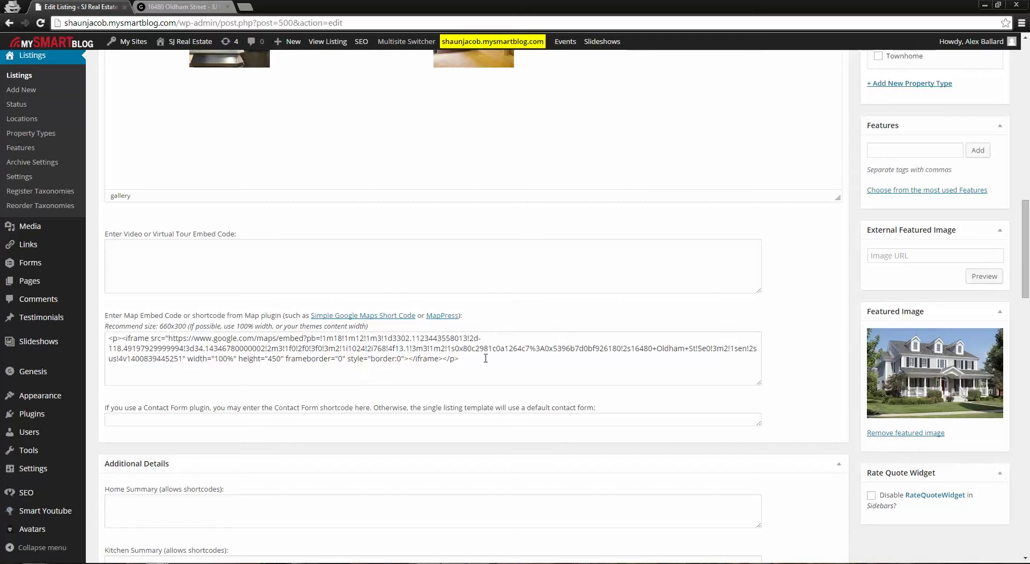
key(ctrl+Tab)
scroll(432, 390, down, 3)
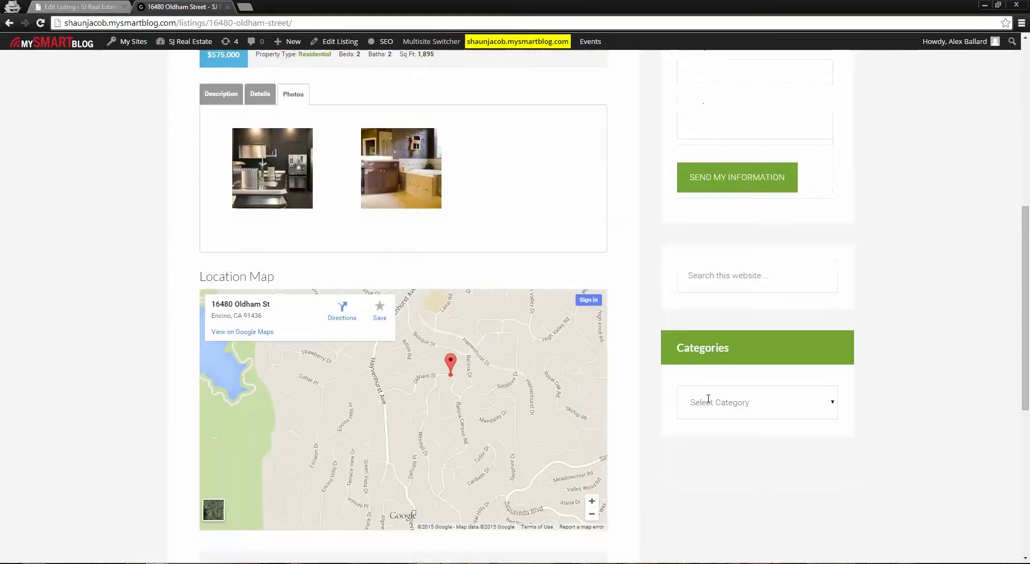
Pan the embedded Google map around the marker, then return to the map embed field in the editor
scroll(708, 399, down, 2)
scroll(482, 374, up, 1)
mouse_move(461, 265)
mouse_down()
mouse_move(444, 395)
mouse_move(474, 415)
mouse_up()
mouse_move(440, 315)
mouse_down()
mouse_move(322, 345)
mouse_move(393, 340)
mouse_move(492, 307)
mouse_move(434, 325)
mouse_up()
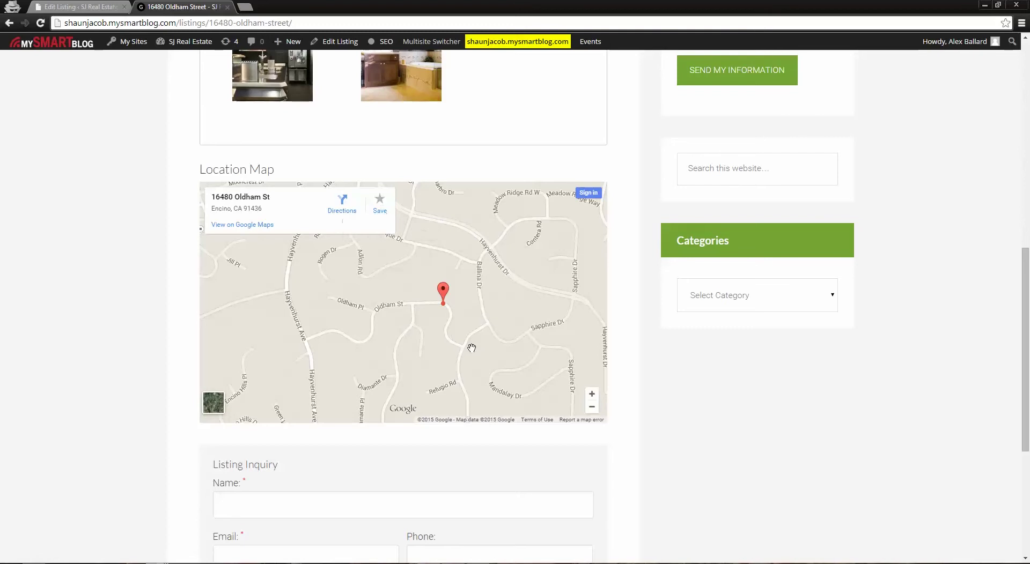
click(77, 6)
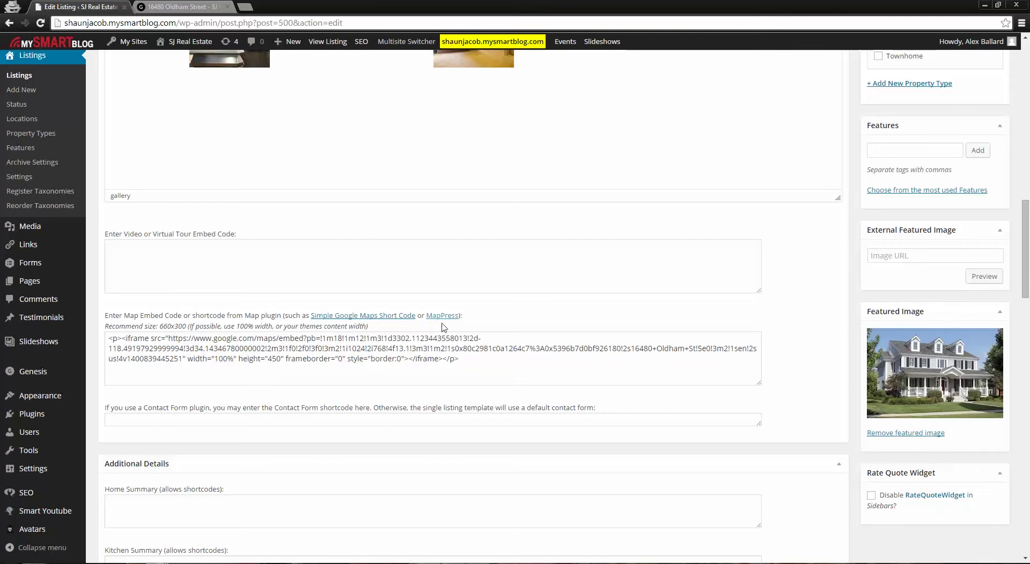
Review the Edit Listing fields, then view the top of the live page with its photo and $575,000 price
scroll(497, 354, down, 5)
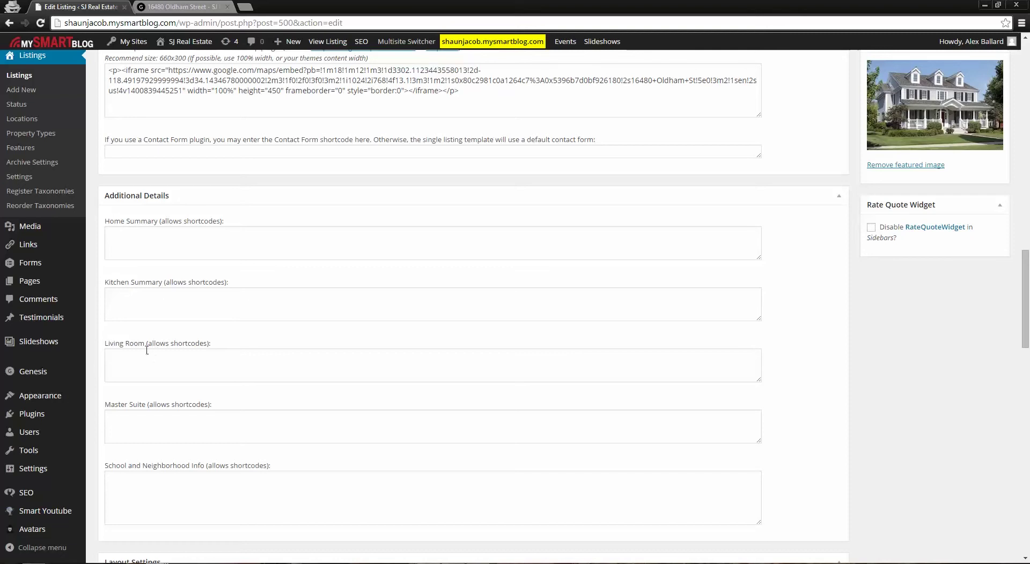
scroll(340, 402, down, 2)
scroll(347, 397, up, 4)
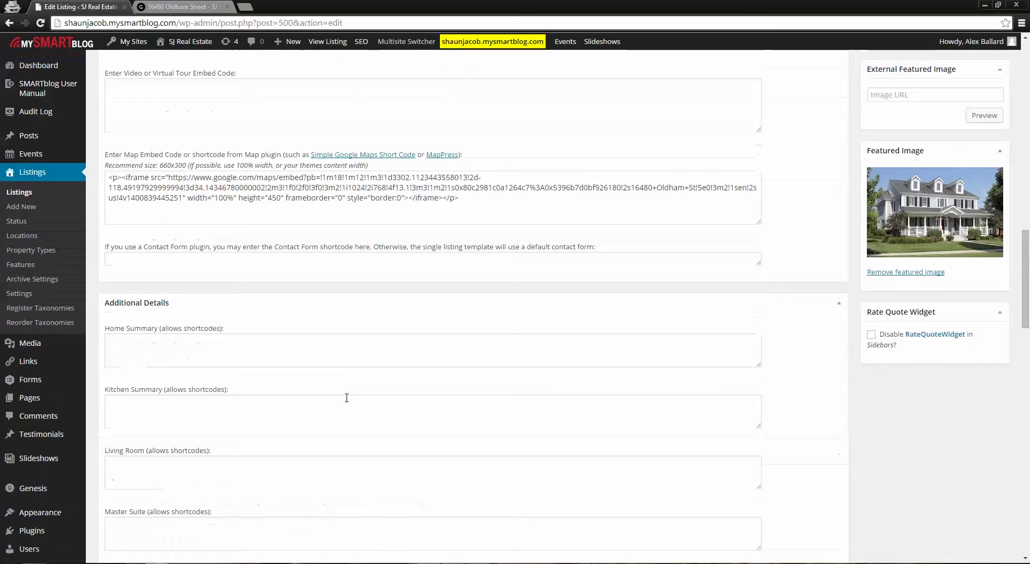
scroll(346, 397, up, 15)
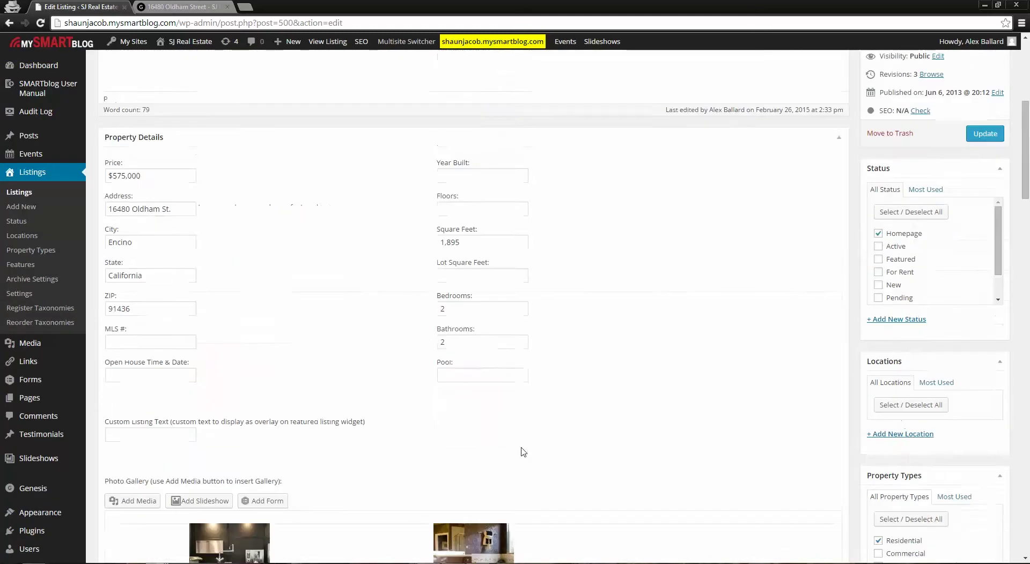
scroll(523, 452, up, 4)
scroll(751, 322, down, 3)
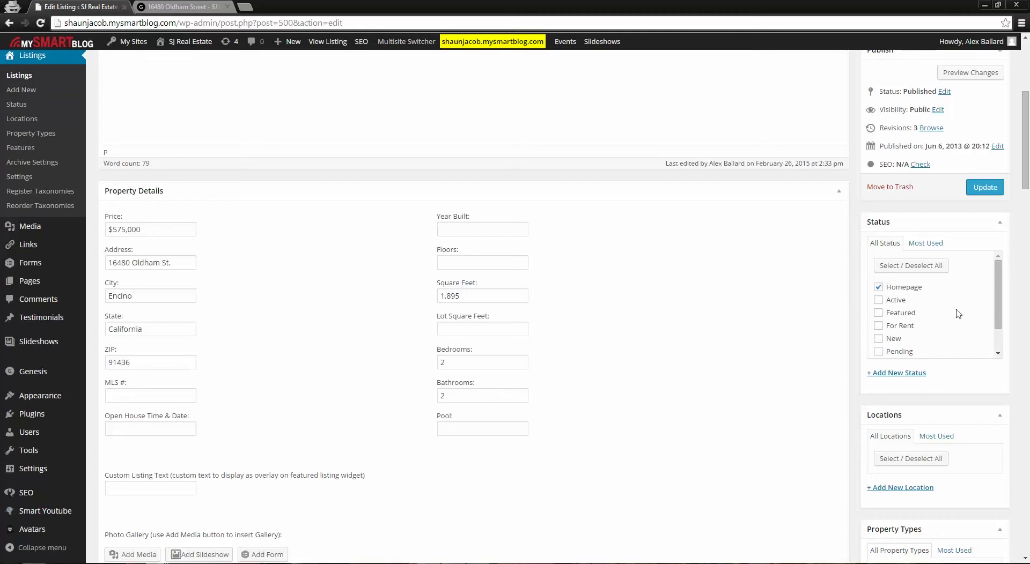
scroll(945, 374, down, 1)
scroll(930, 388, down, 9)
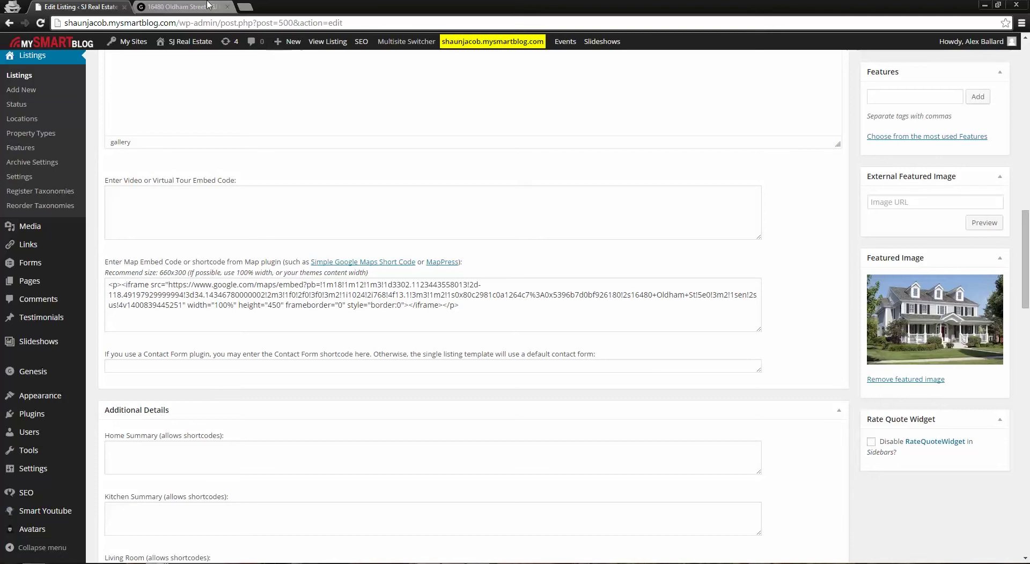
click(191, 6)
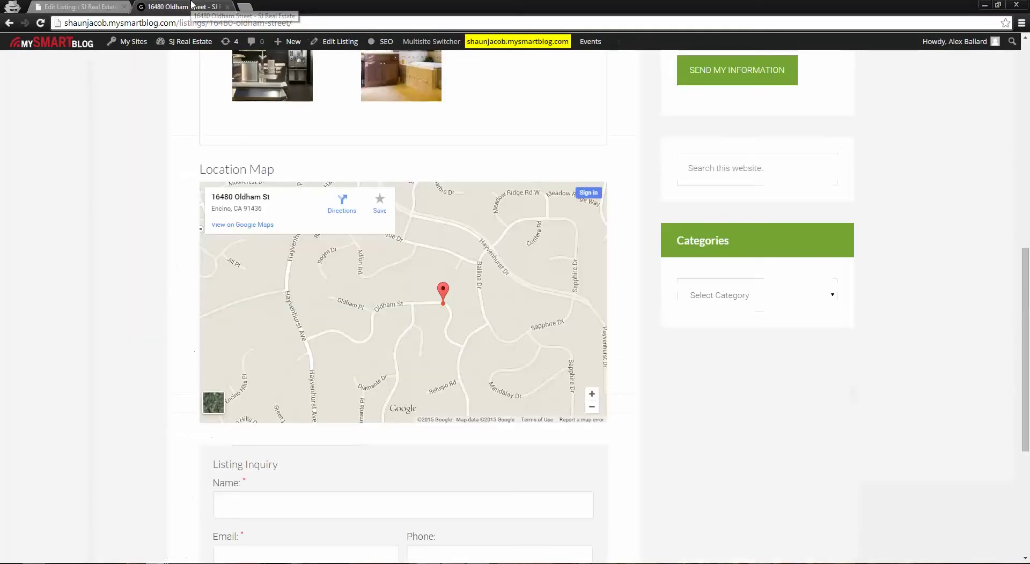
scroll(719, 361, up, 9)
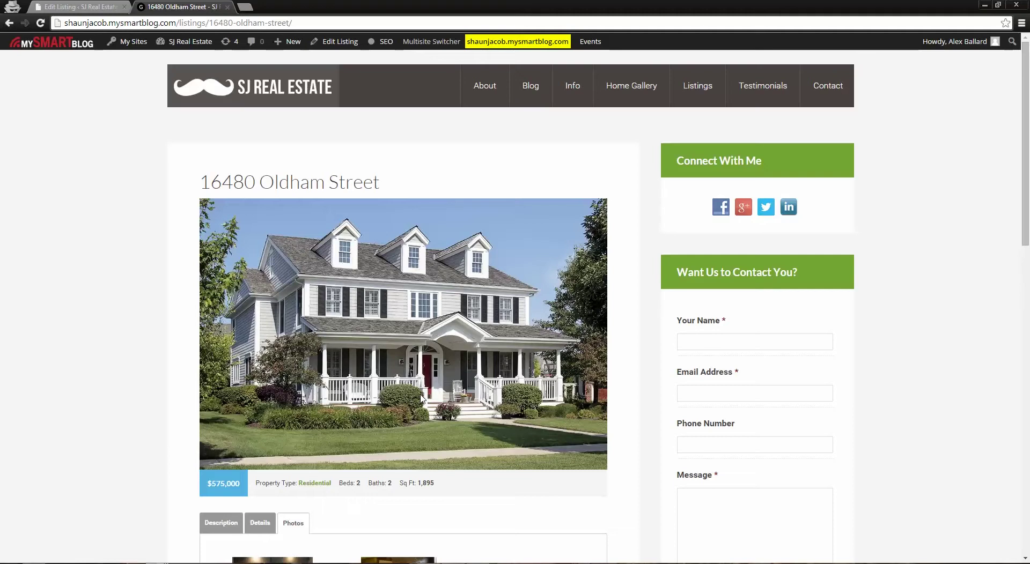
click(267, 96)
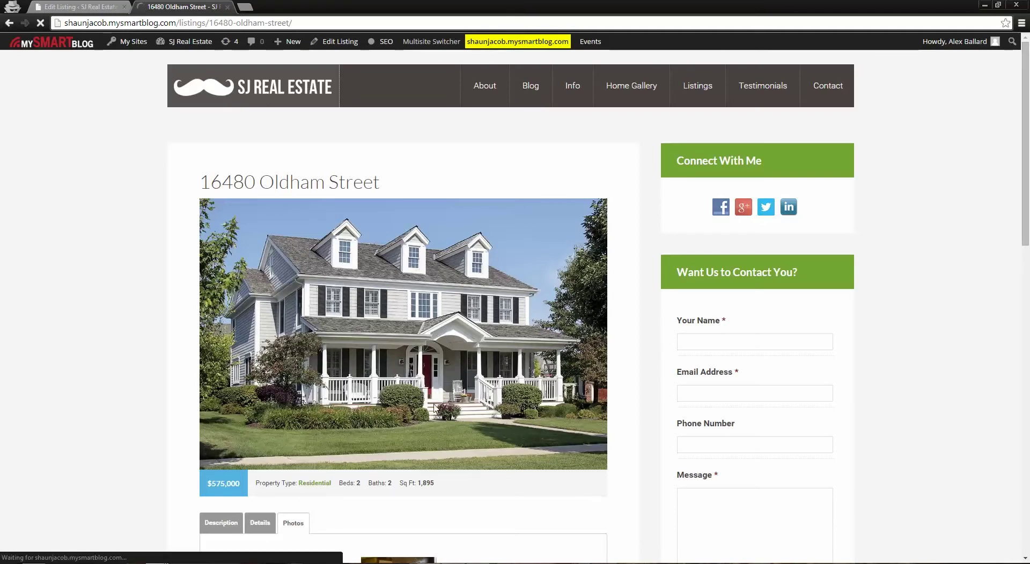
scroll(250, 349, down, 2)
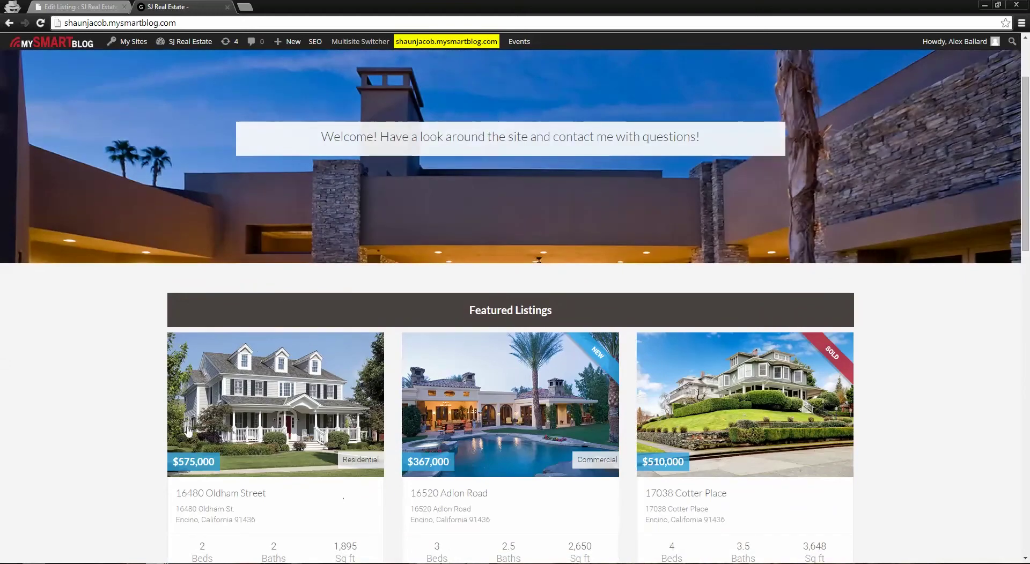
click(293, 400)
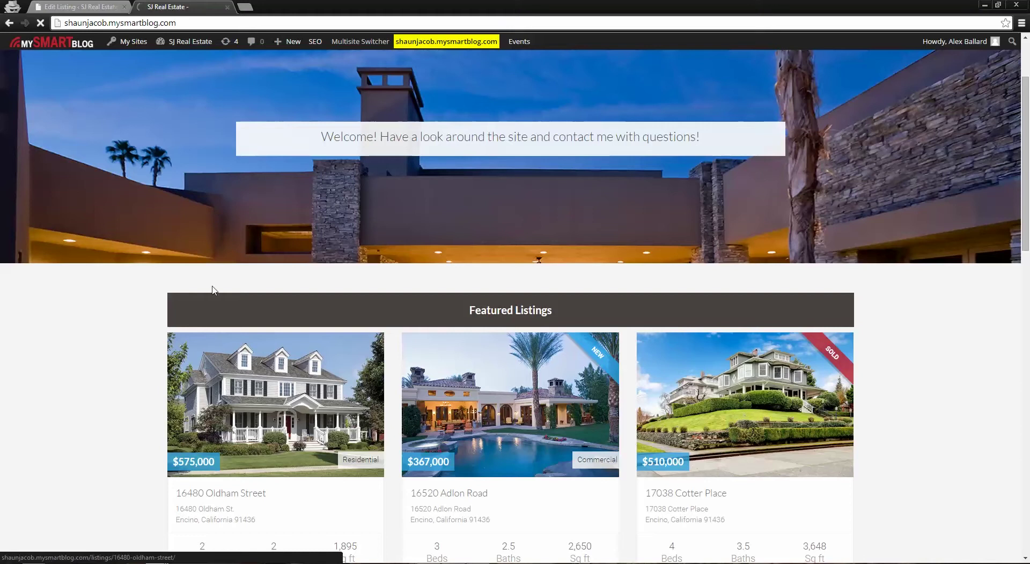
scroll(533, 204, down, 2)
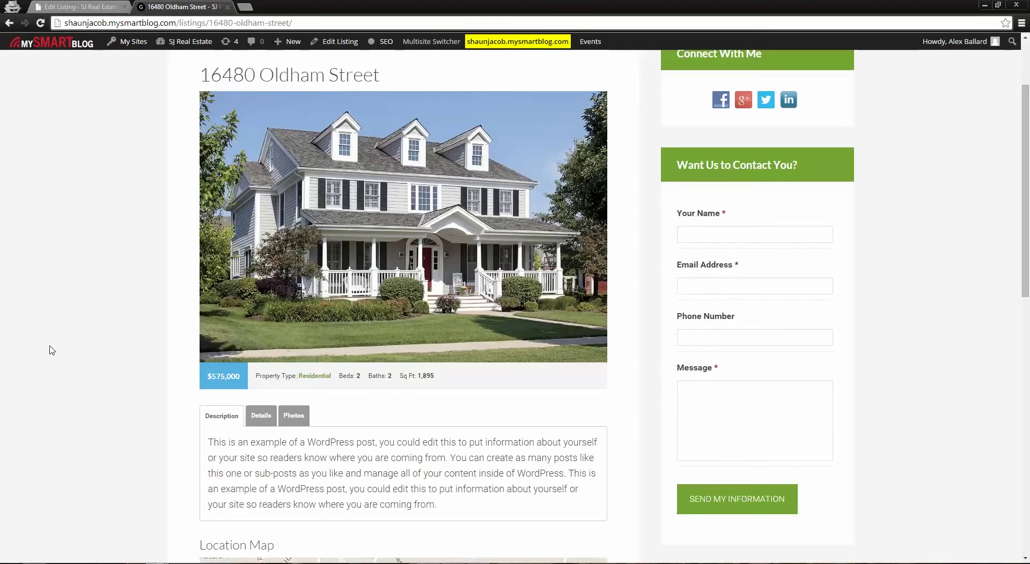
click(97, 5)
scroll(457, 383, up, 1)
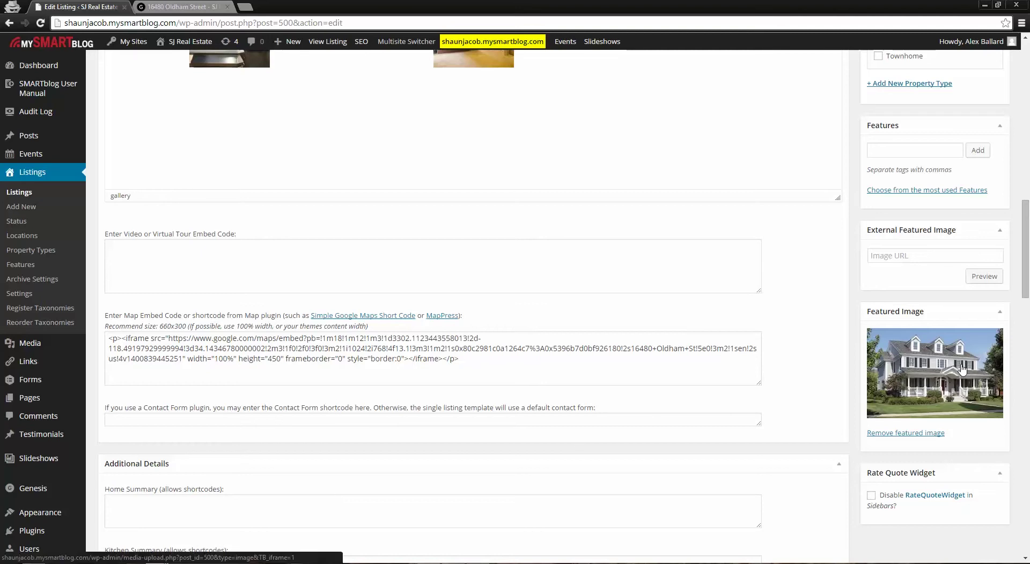
Review the Oldham Street listing's details, Features tags and Status, then switch to its public page
scroll(964, 400, up, 2)
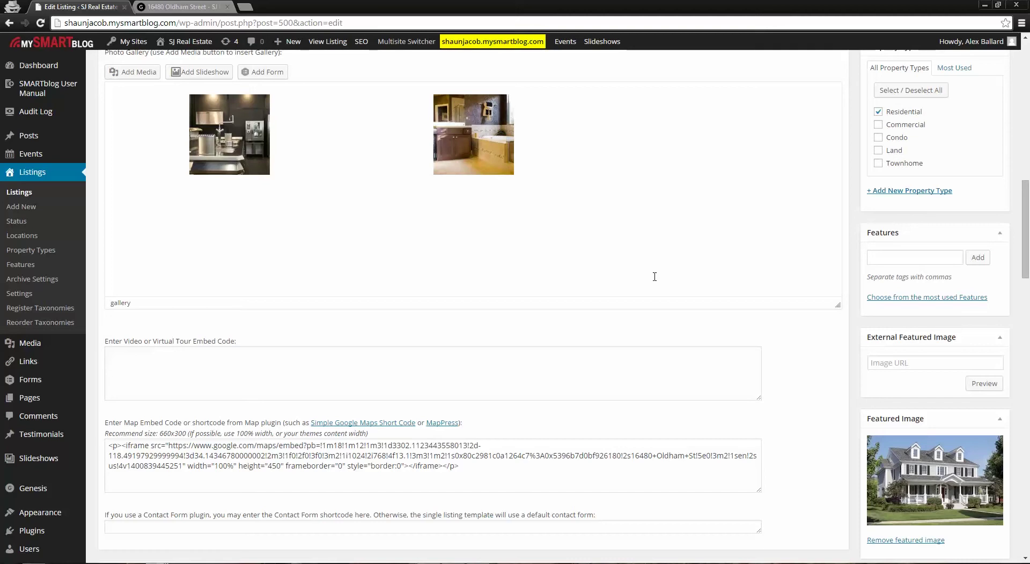
scroll(746, 415, up, 3)
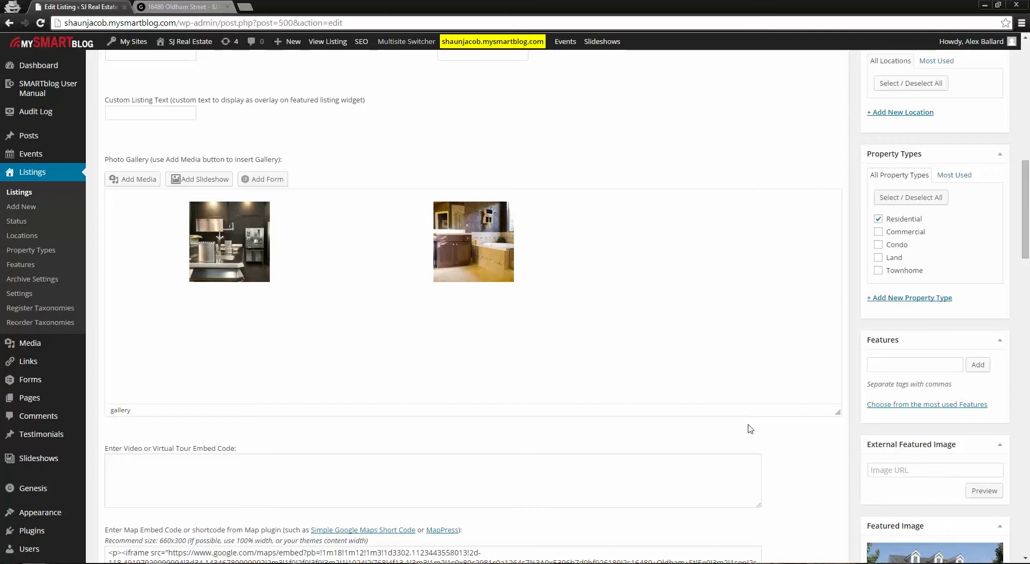
scroll(858, 504, up, 1)
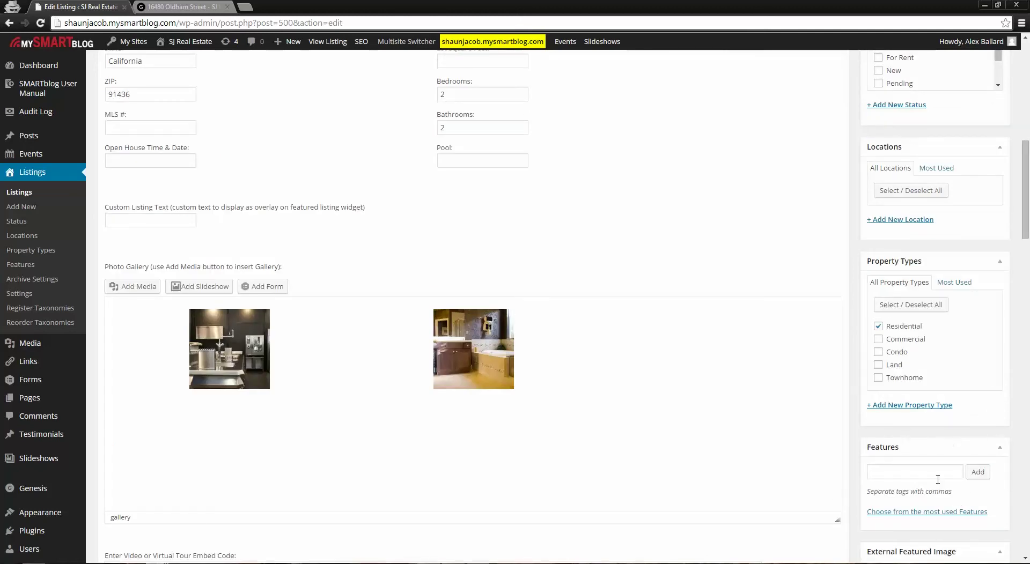
scroll(924, 477, down, 1)
click(889, 418)
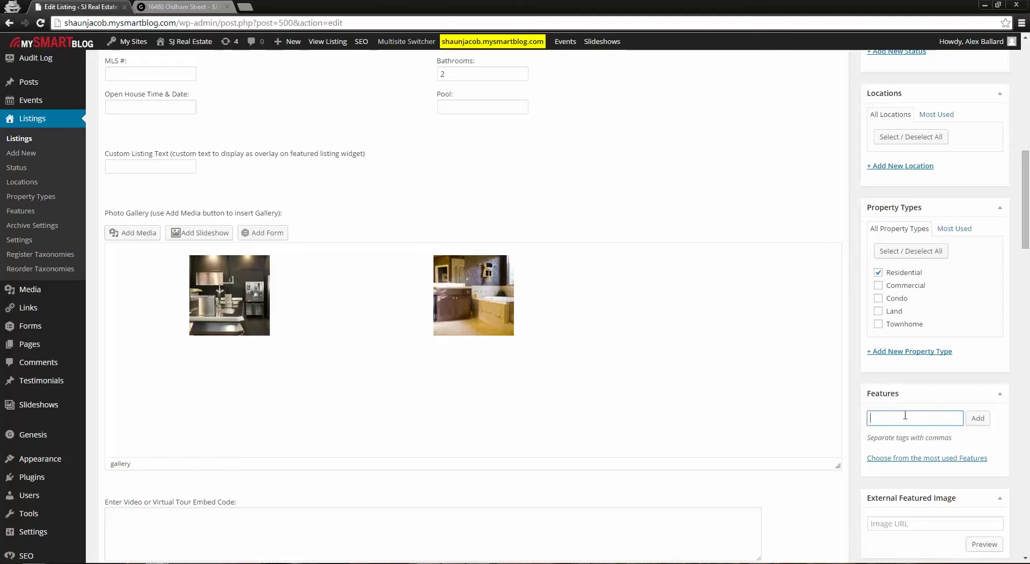
scroll(911, 429, up, 3)
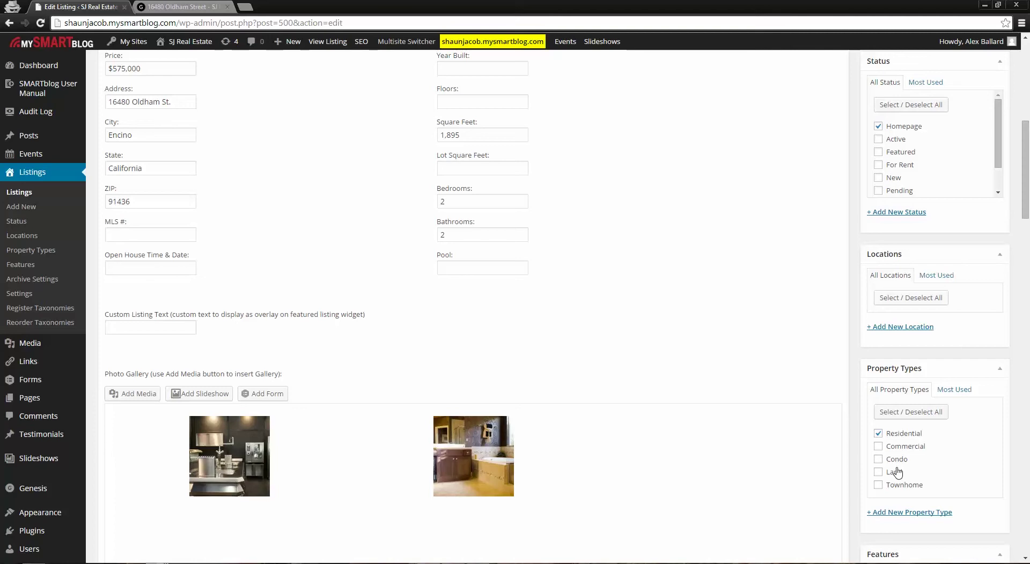
scroll(946, 472, up, 4)
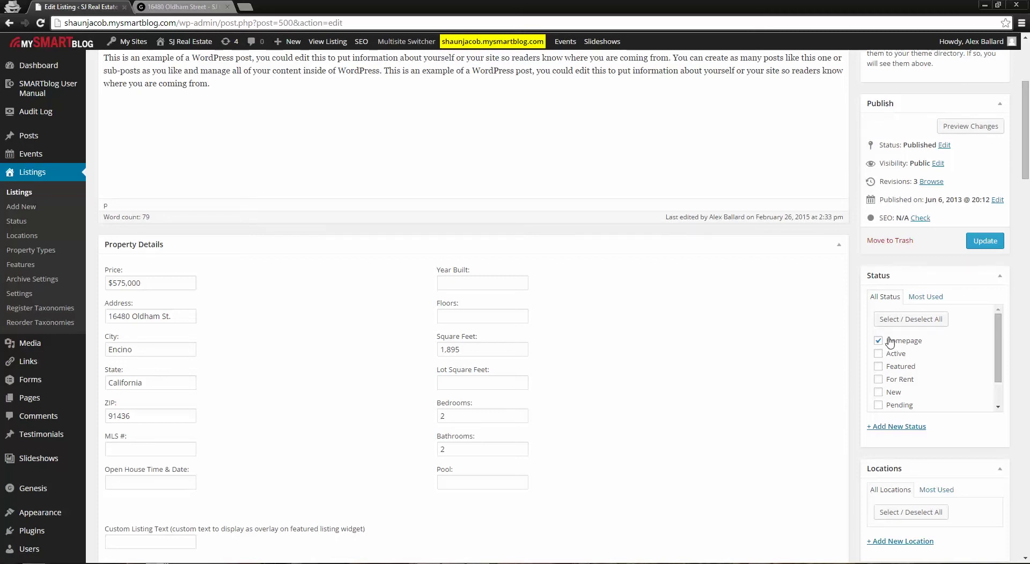
click(198, 7)
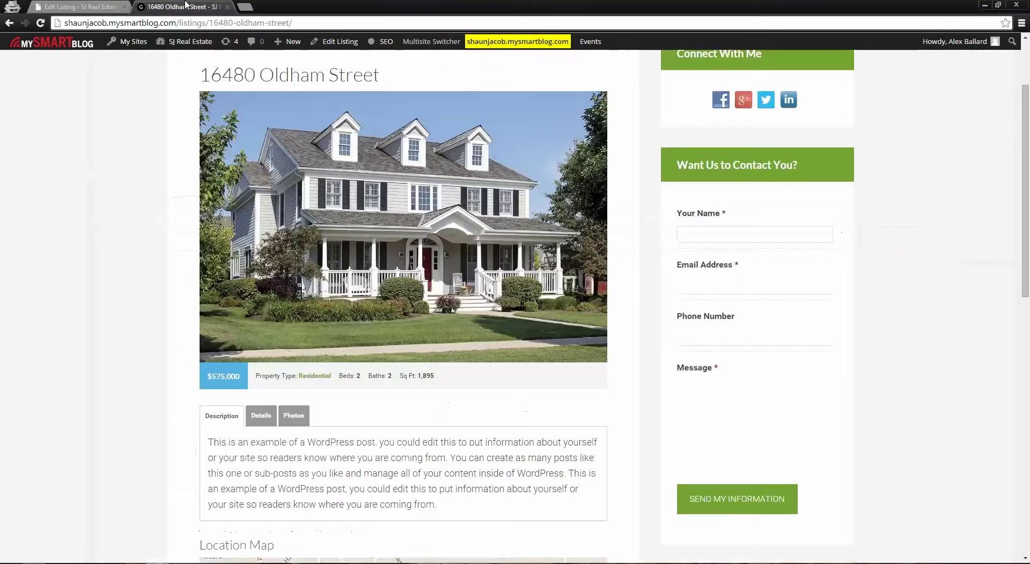
Browse the homepage's Featured Listings, showing Oldham Street as Residential and Adlon Road as Commercial
click(212, 85)
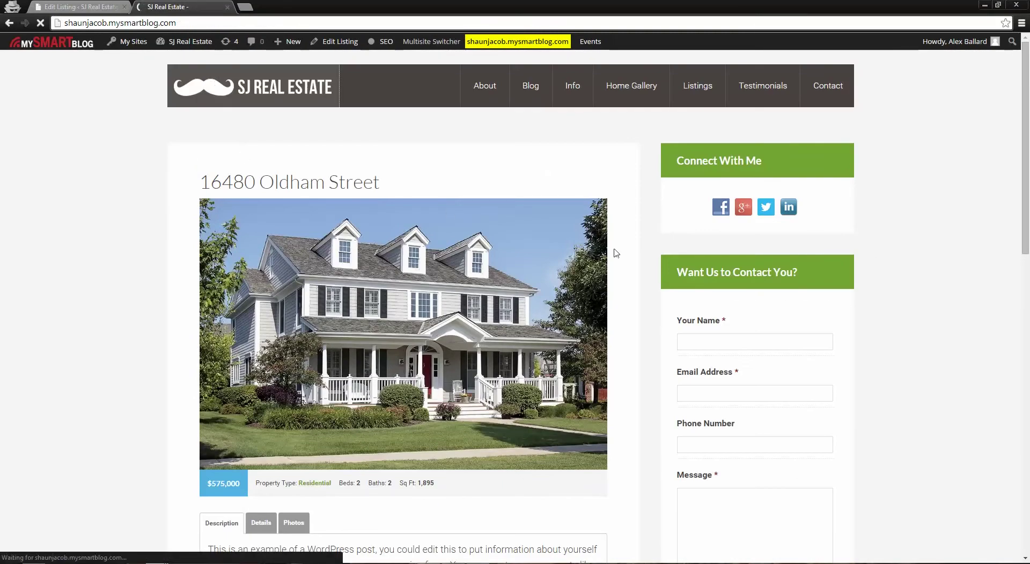
scroll(264, 403, down, 3)
scroll(264, 404, down, 1)
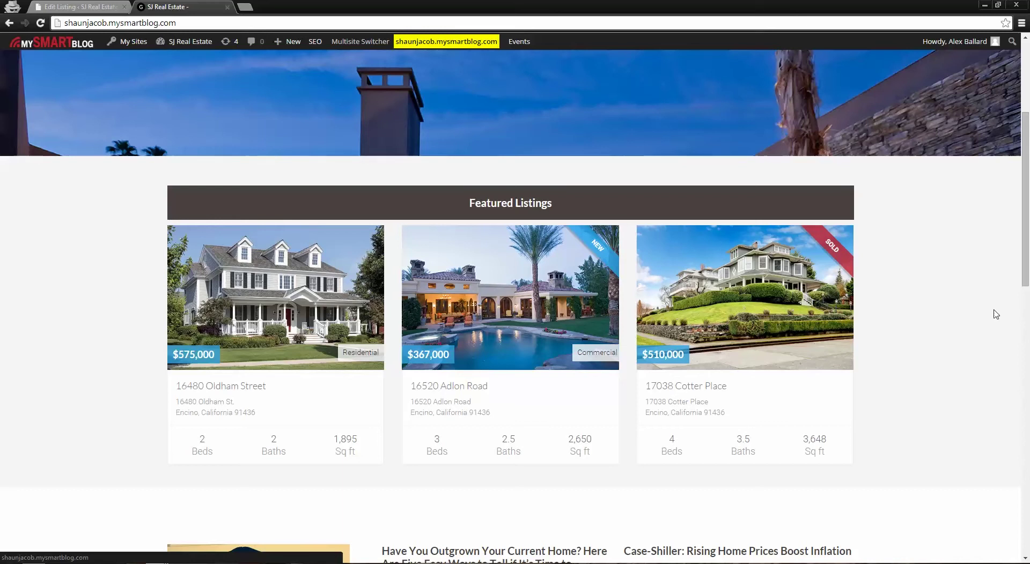
scroll(828, 214, up, 4)
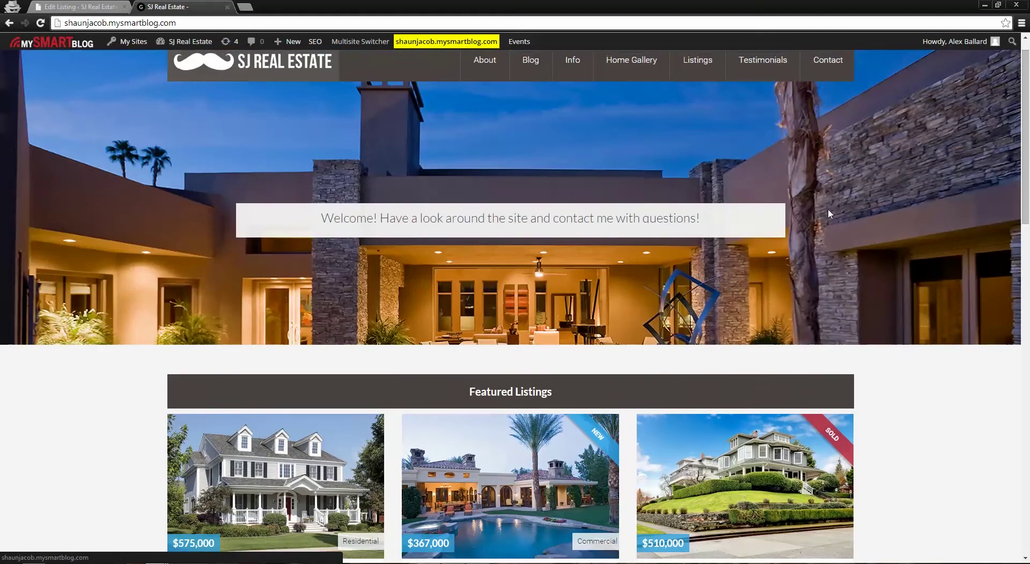
click(97, 5)
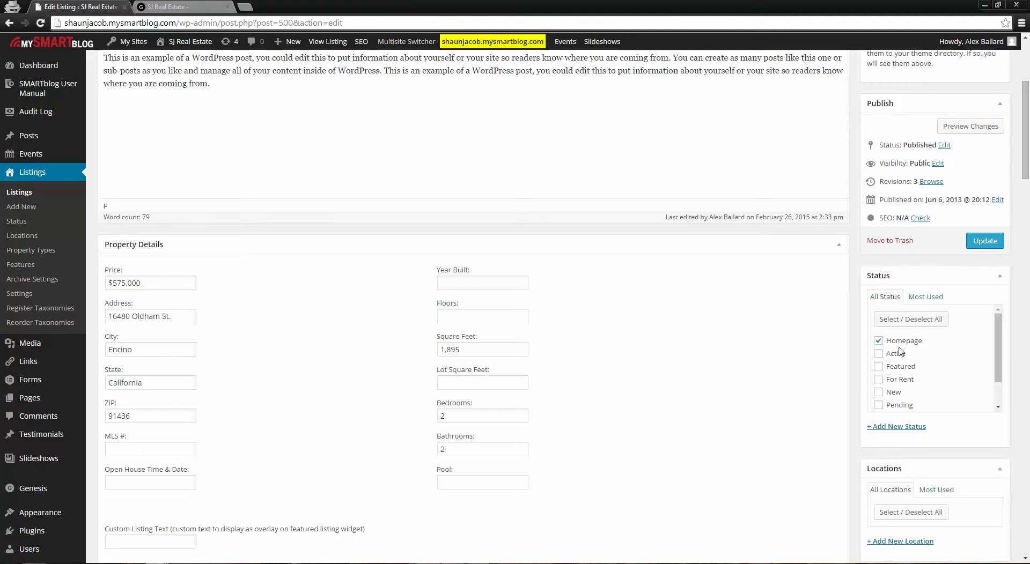
click(165, 6)
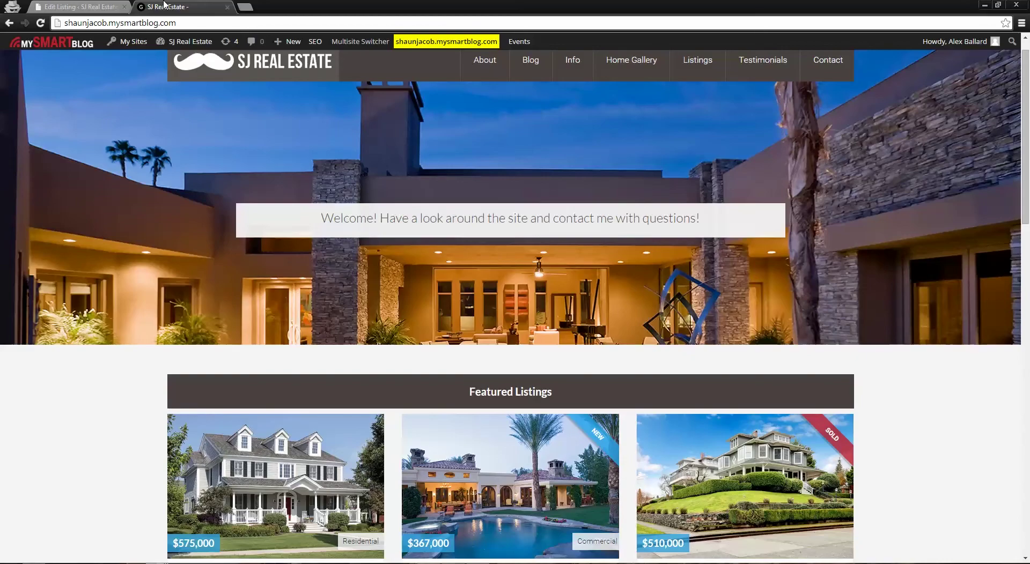
scroll(615, 526, down, 2)
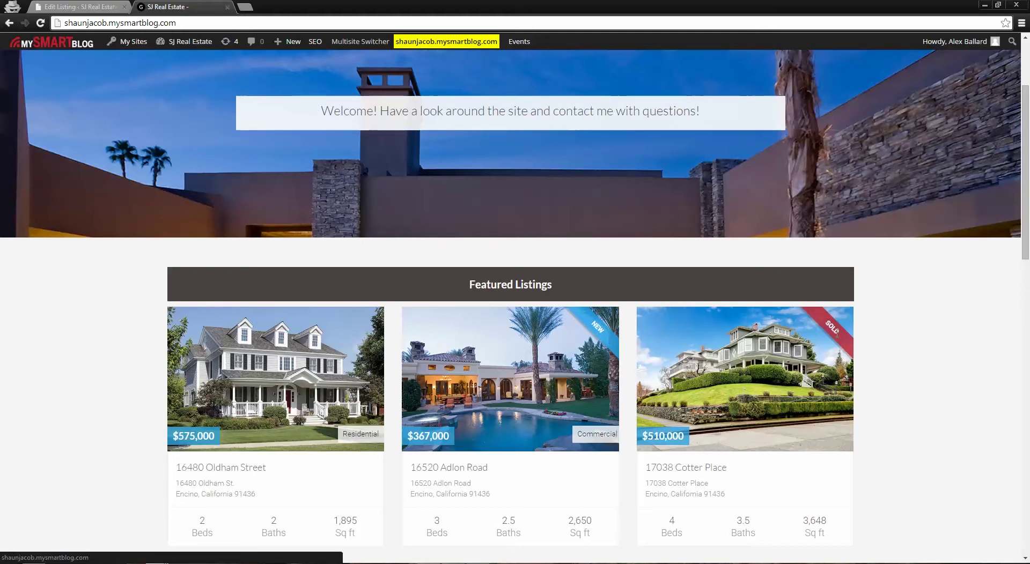
key(ctrl+Tab)
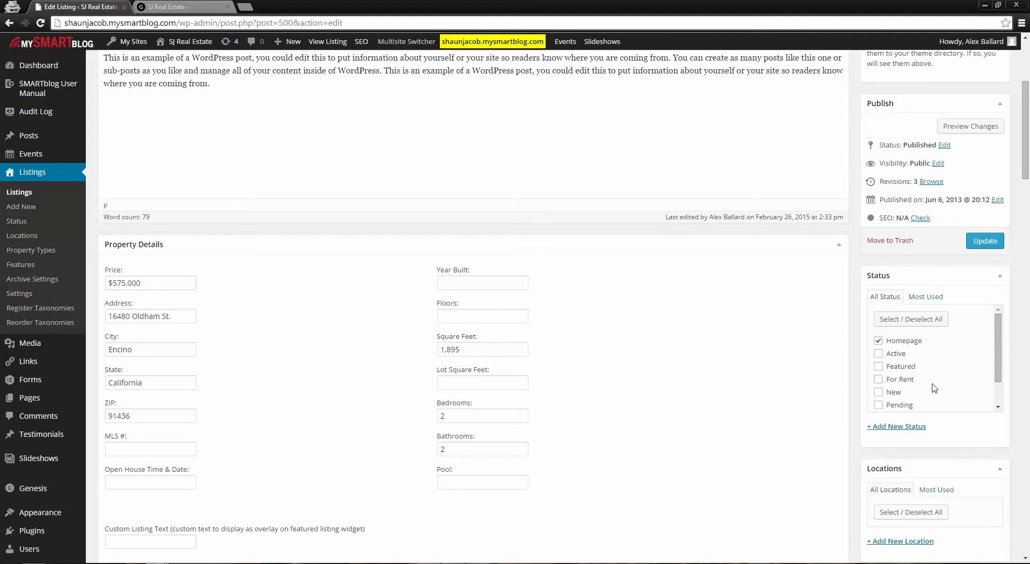
Tick and untick For Rent in the Status box, then view the SJ Real Estate homepage
click(878, 380)
click(878, 379)
scroll(960, 413, up, 2)
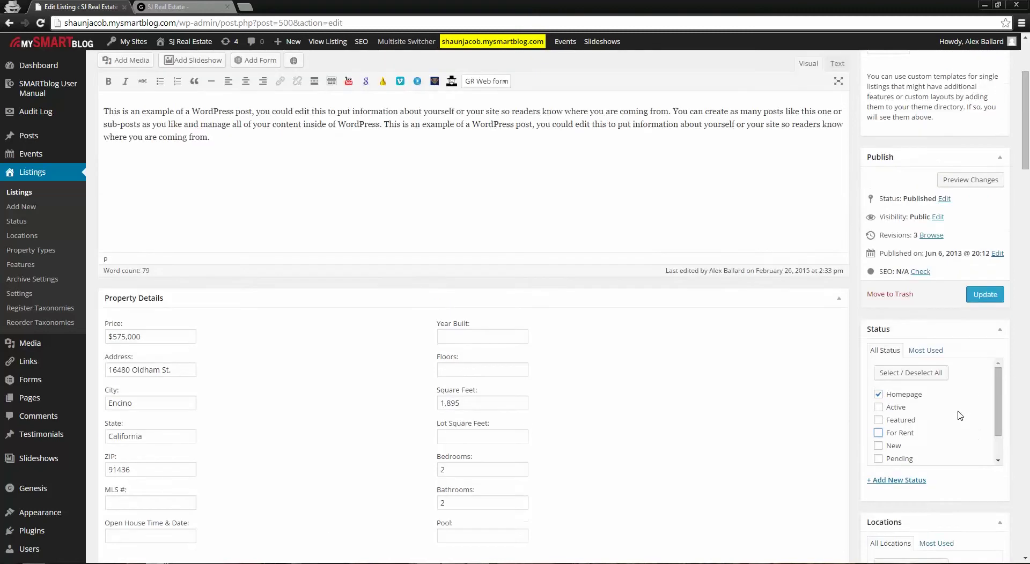
scroll(912, 456, up, 2)
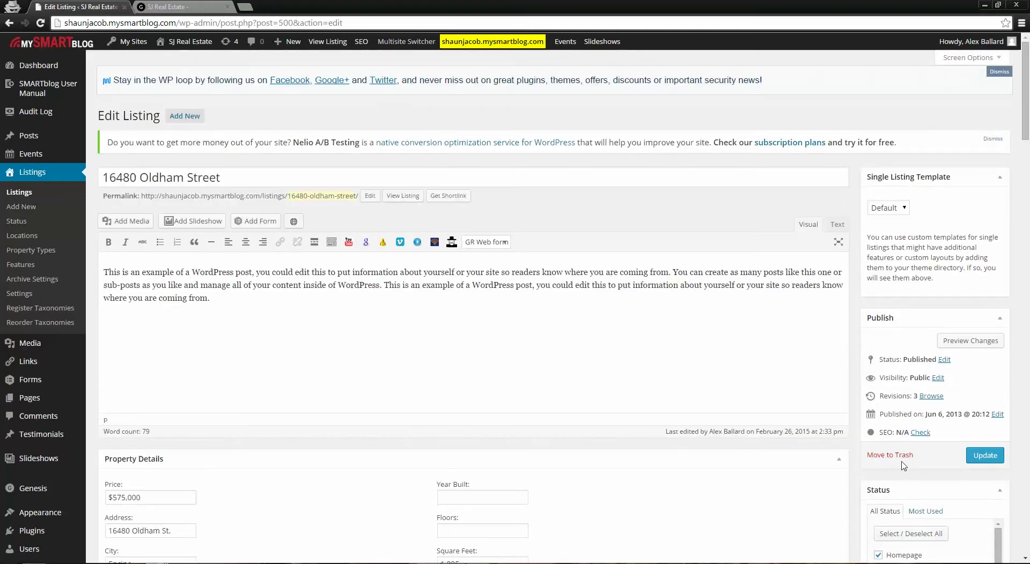
click(162, 7)
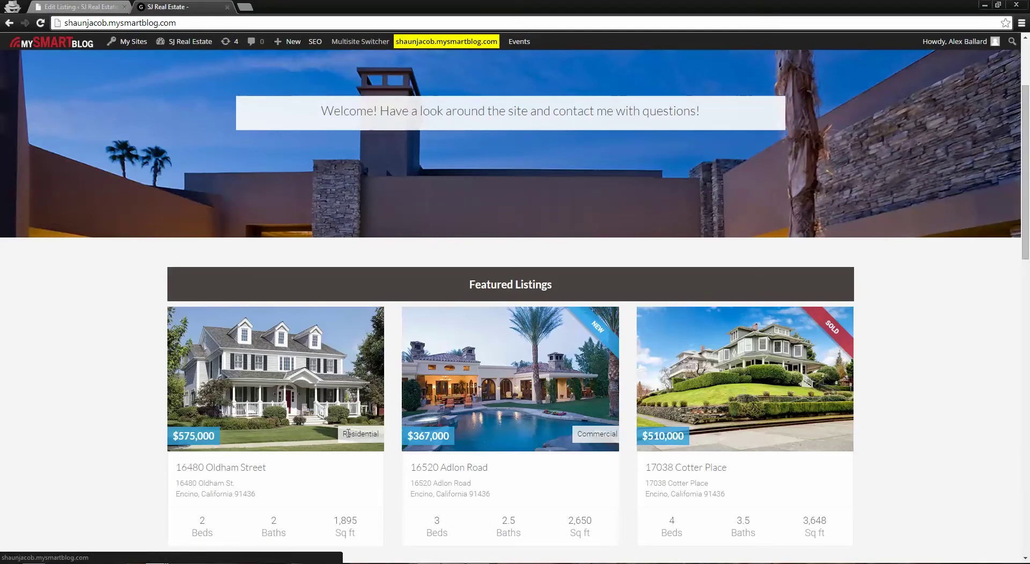
drag(376, 437, 380, 437)
drag(578, 437, 626, 438)
click(522, 404)
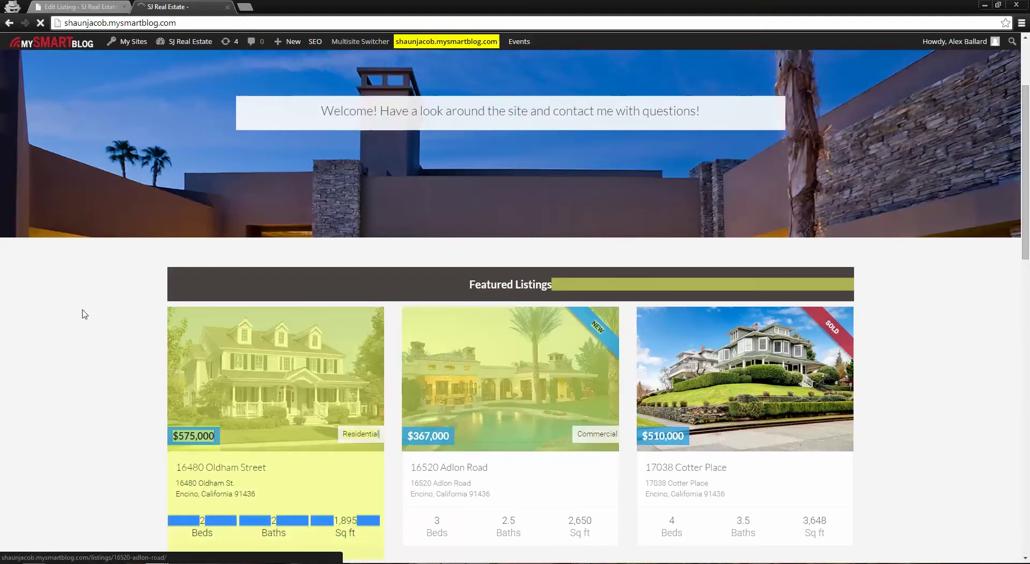
click(59, 311)
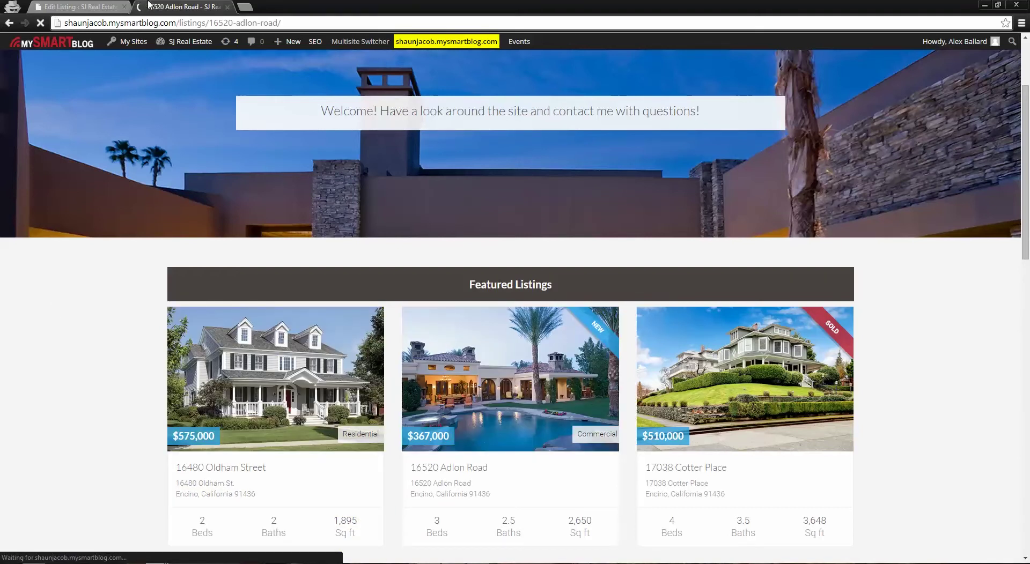
click(81, 7)
scroll(892, 408, down, 1)
scroll(892, 411, down, 8)
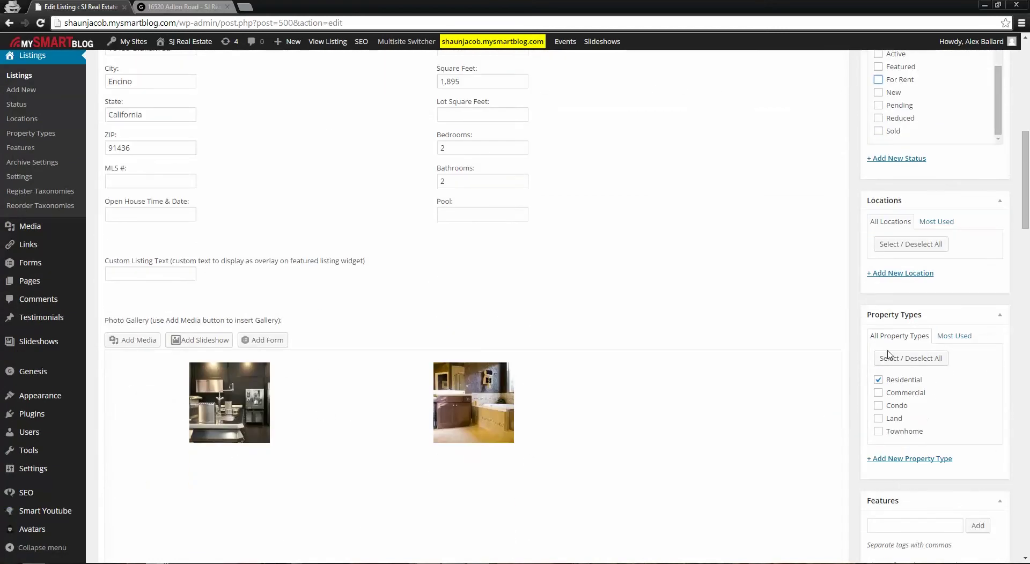
click(183, 7)
Review the Adlon Road page, return to the homepage, then switch back to the Oldham Street editor
scroll(152, 318, down, 2)
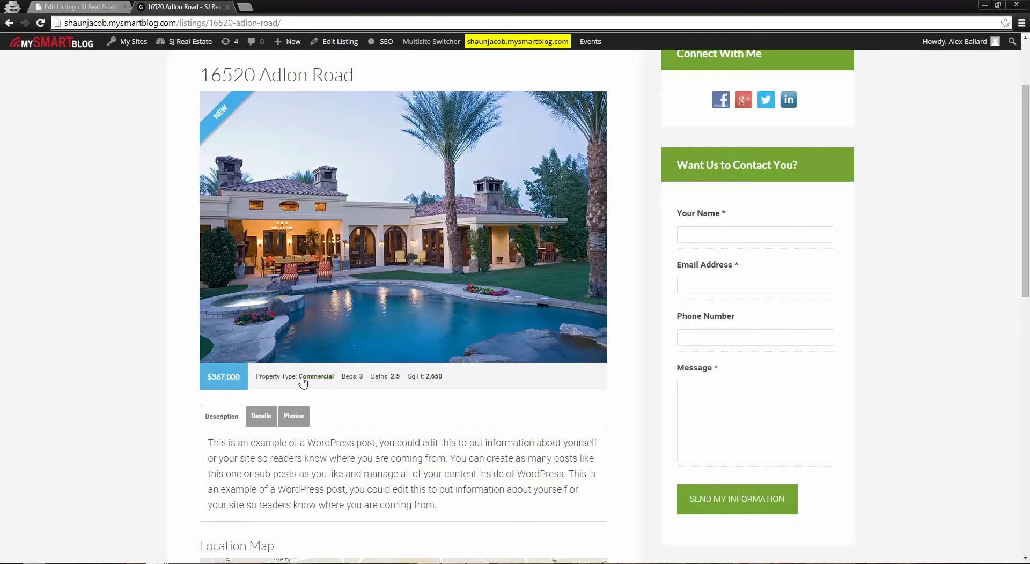
scroll(321, 382, up, 2)
click(327, 96)
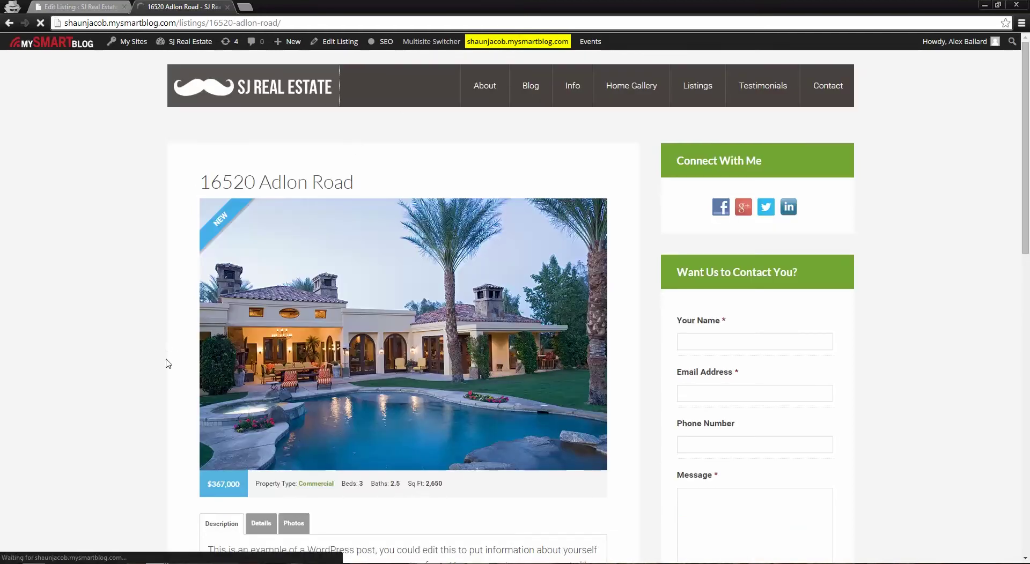
scroll(147, 416, down, 4)
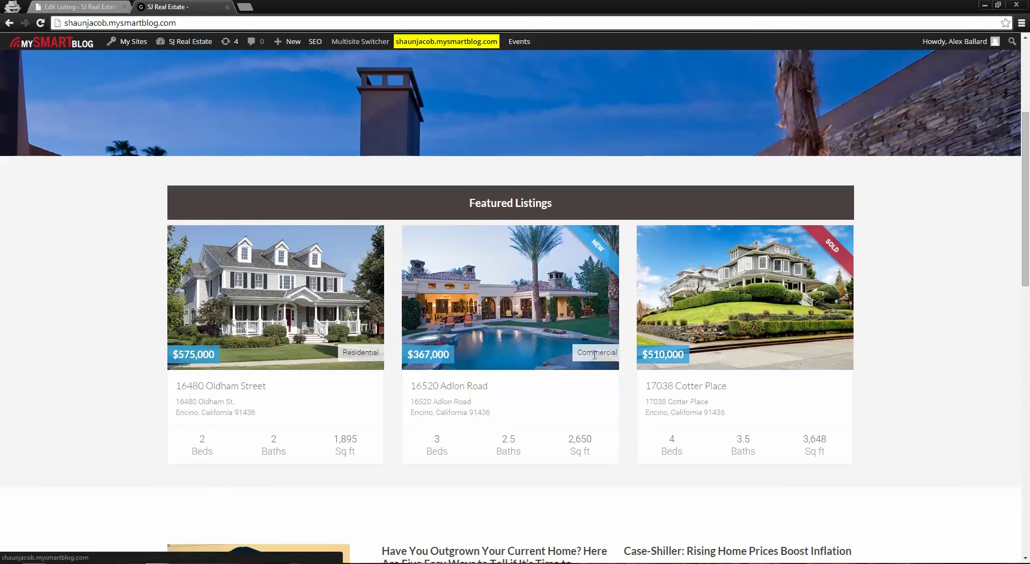
key(ctrl+shift+Tab)
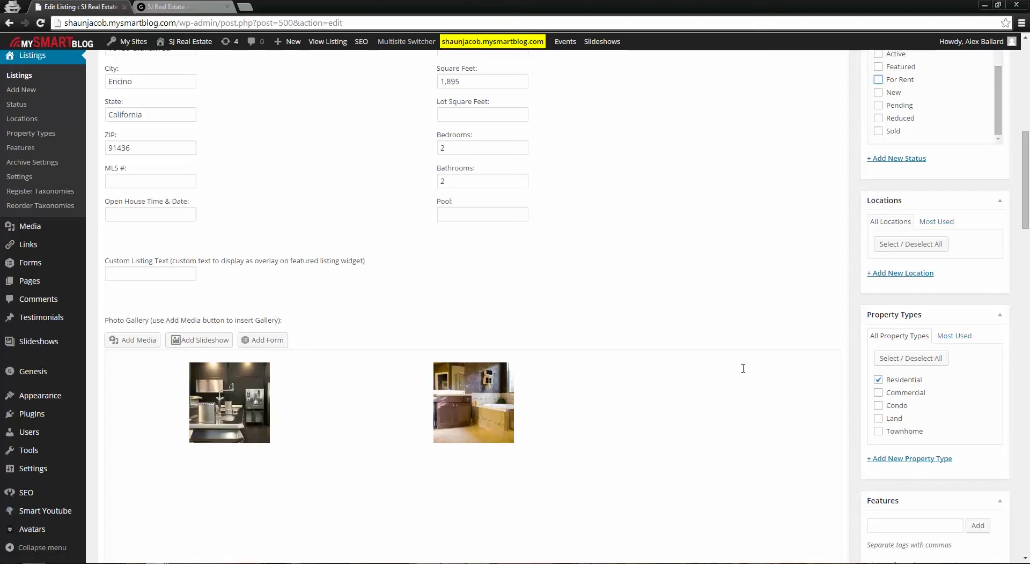
scroll(616, 459, up, 9)
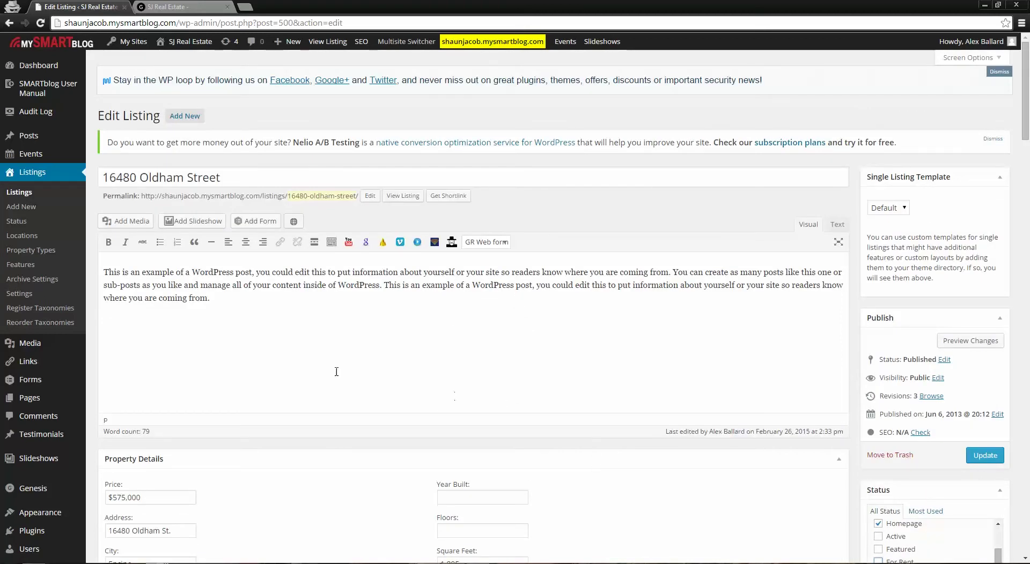
drag(230, 179, 101, 178)
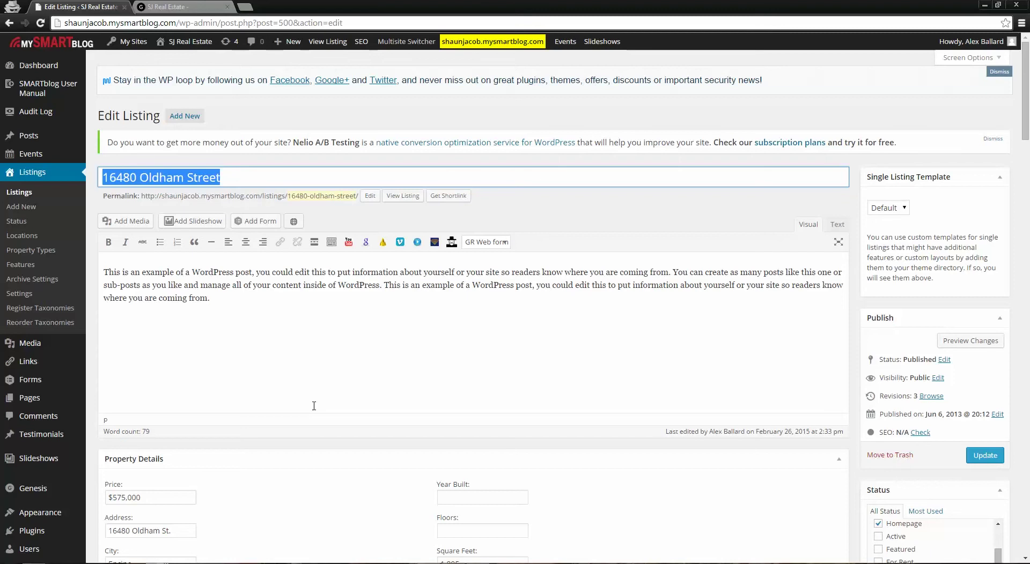
click(329, 380)
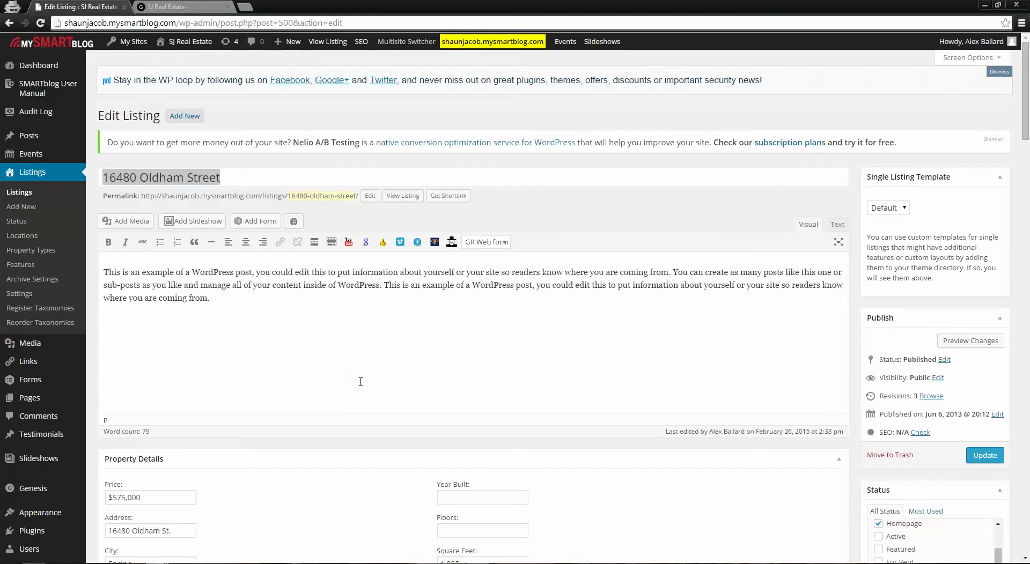
click(237, 180)
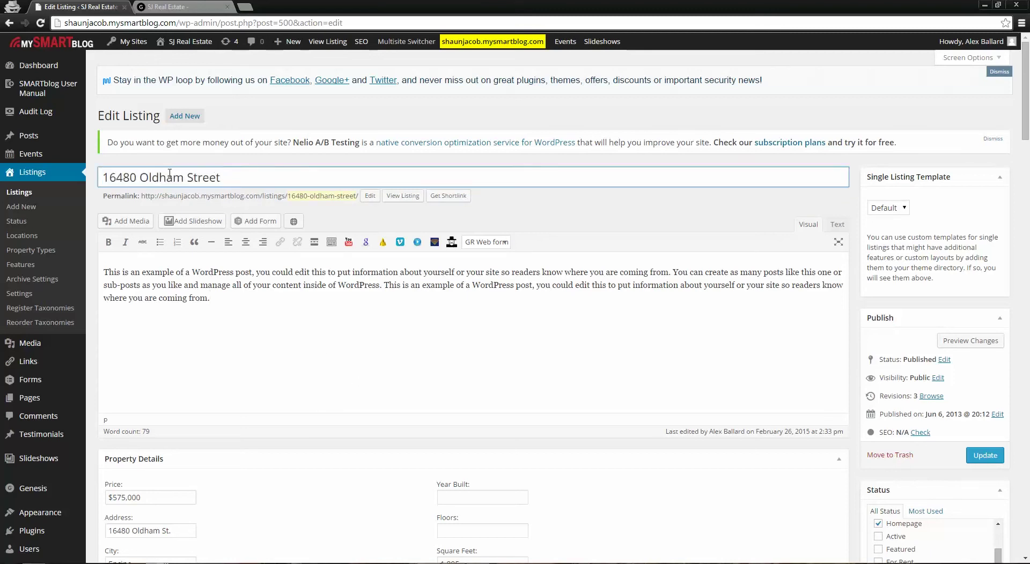
drag(297, 197, 357, 195)
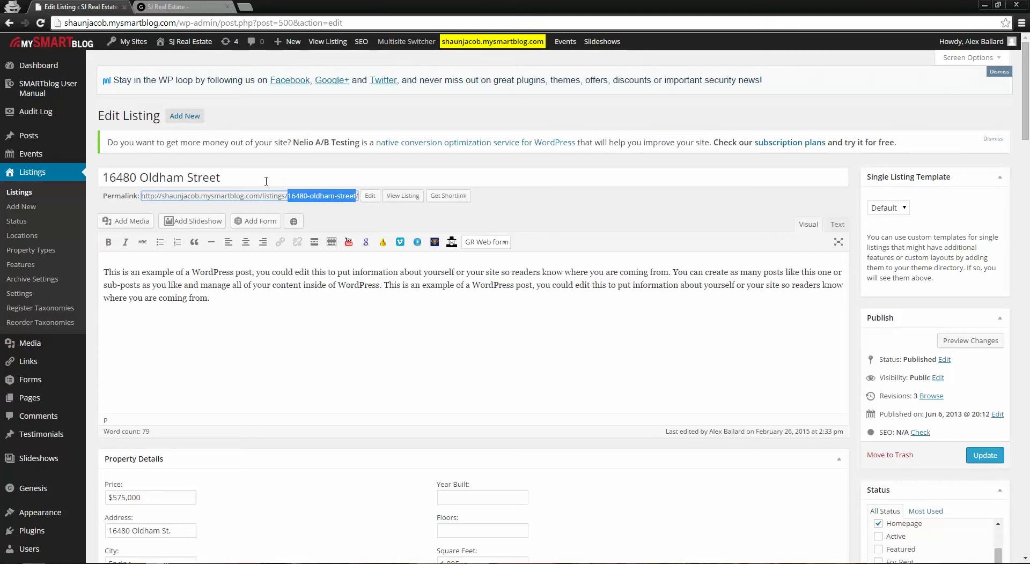
click(327, 324)
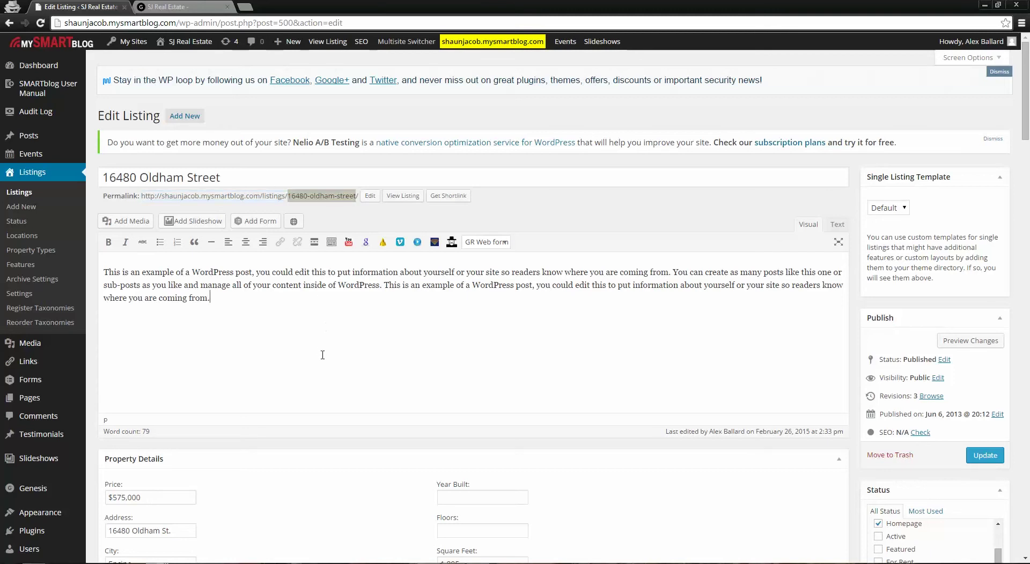
scroll(325, 352, down, 5)
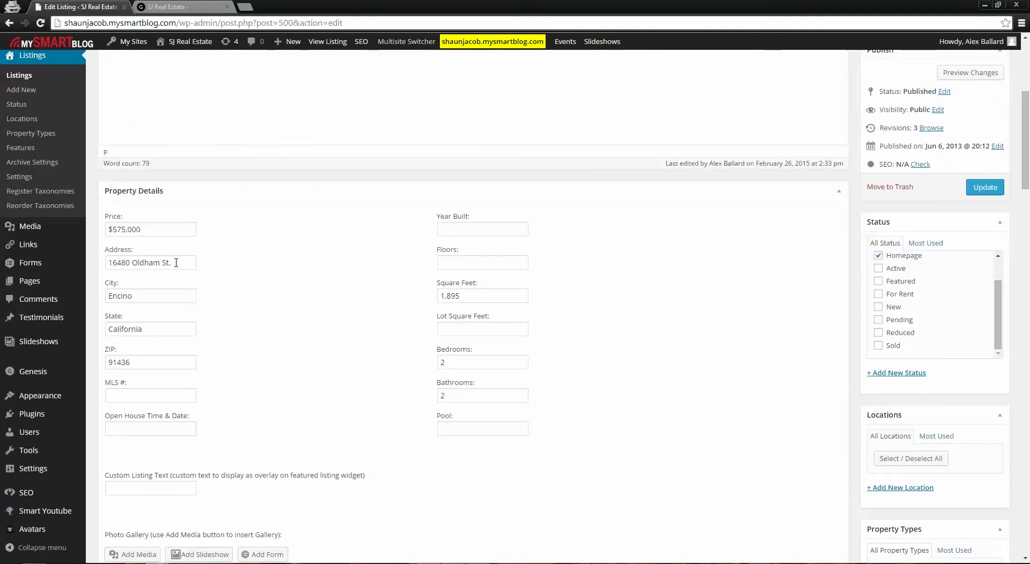
drag(176, 263, 109, 263)
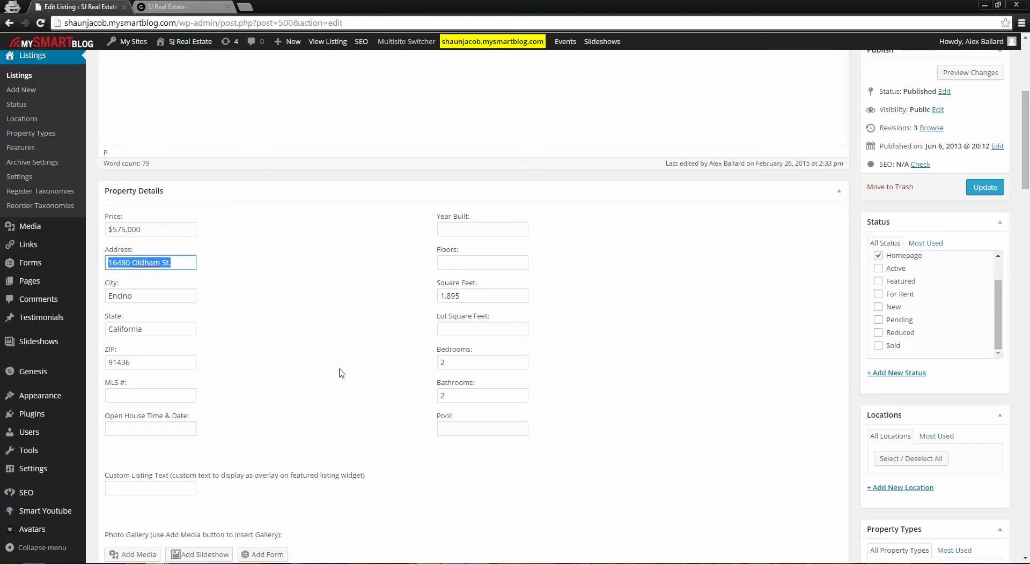
scroll(339, 373, up, 5)
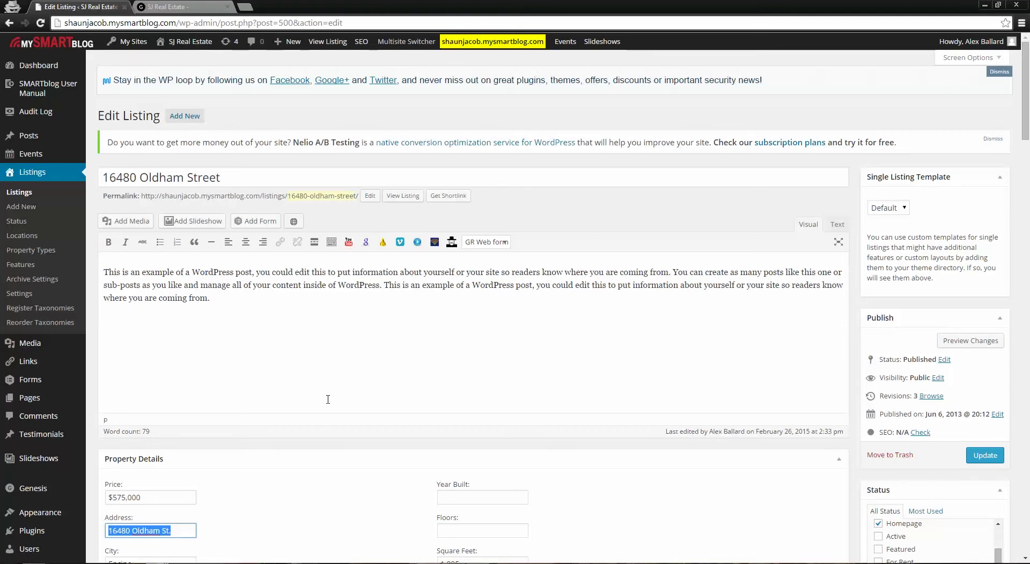
Go to the Listings list in the admin sidebar and start a new listing with Add New
click(25, 198)
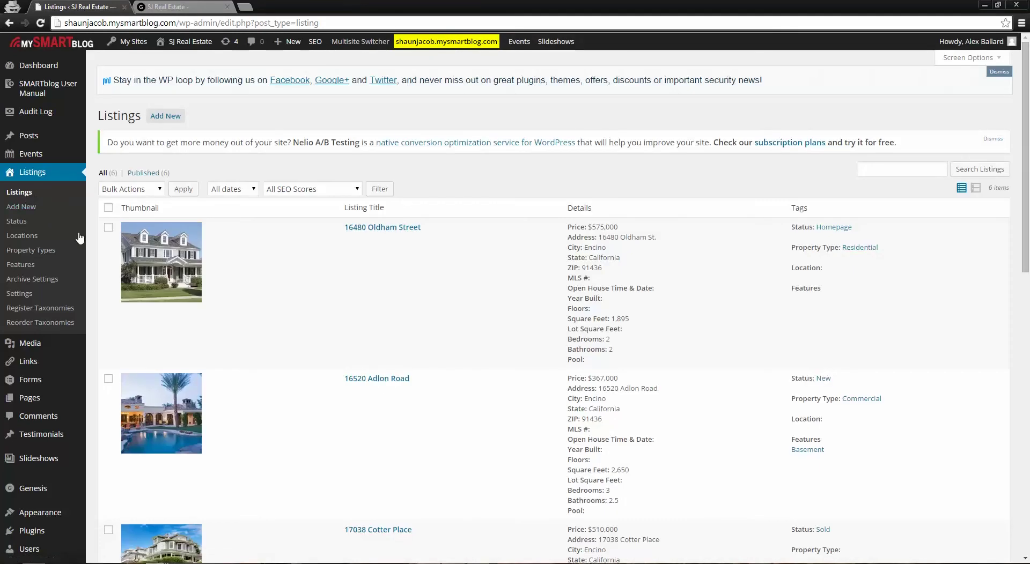
mouse_move(491, 318)
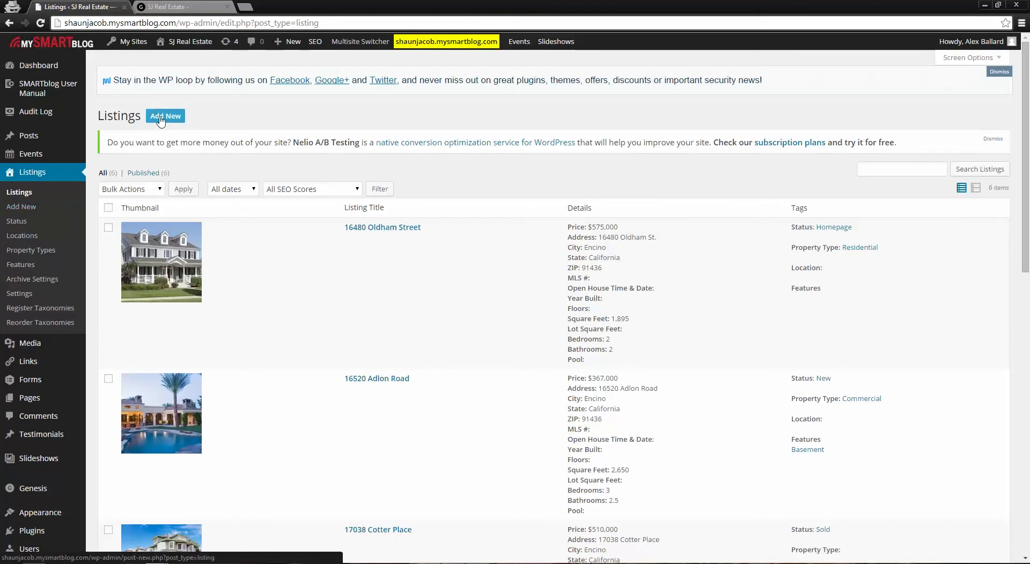
click(167, 122)
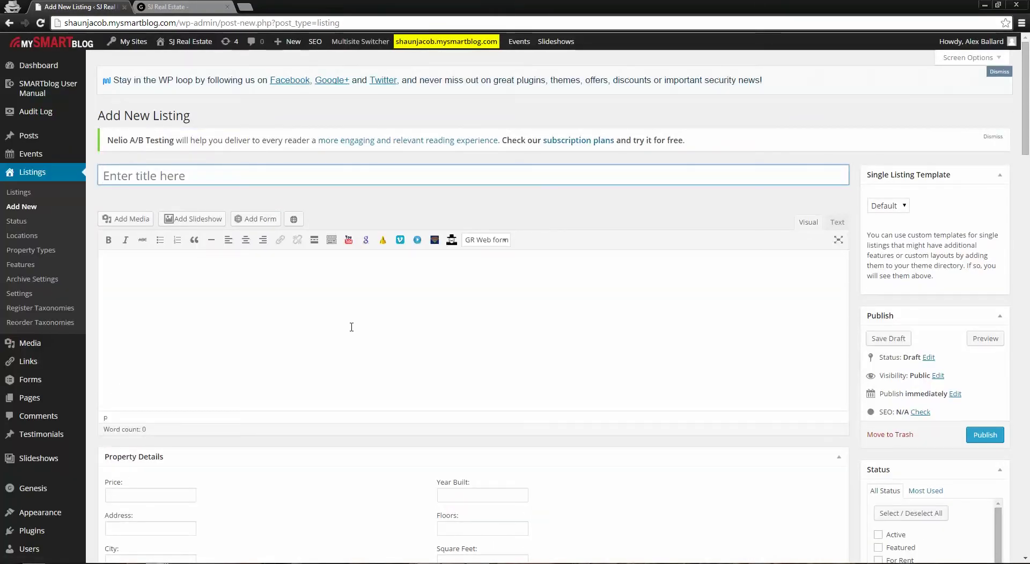
Title the new listing '1 Cardinals Dr'
scroll(538, 353, down, 2)
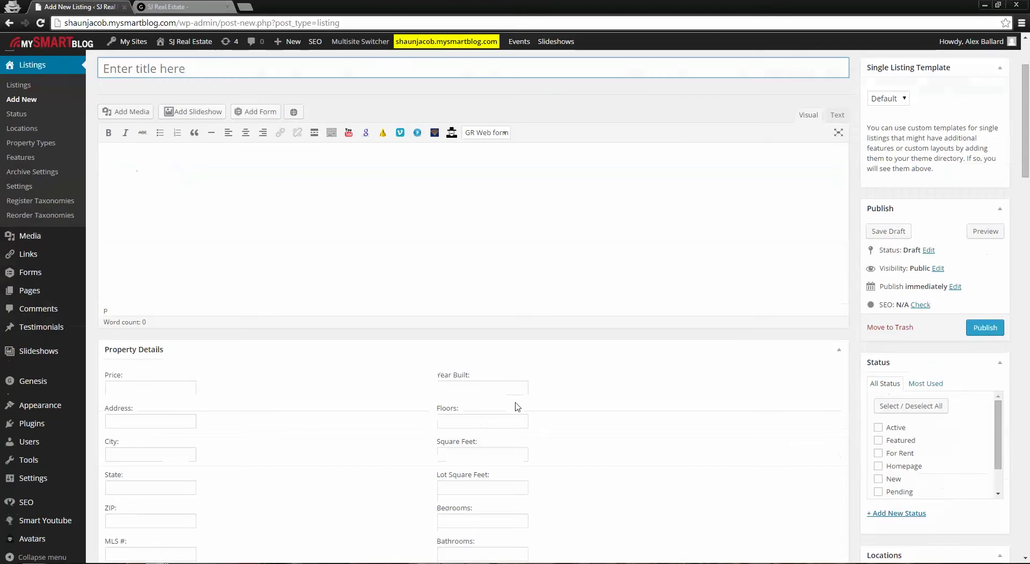
scroll(515, 407, up, 2)
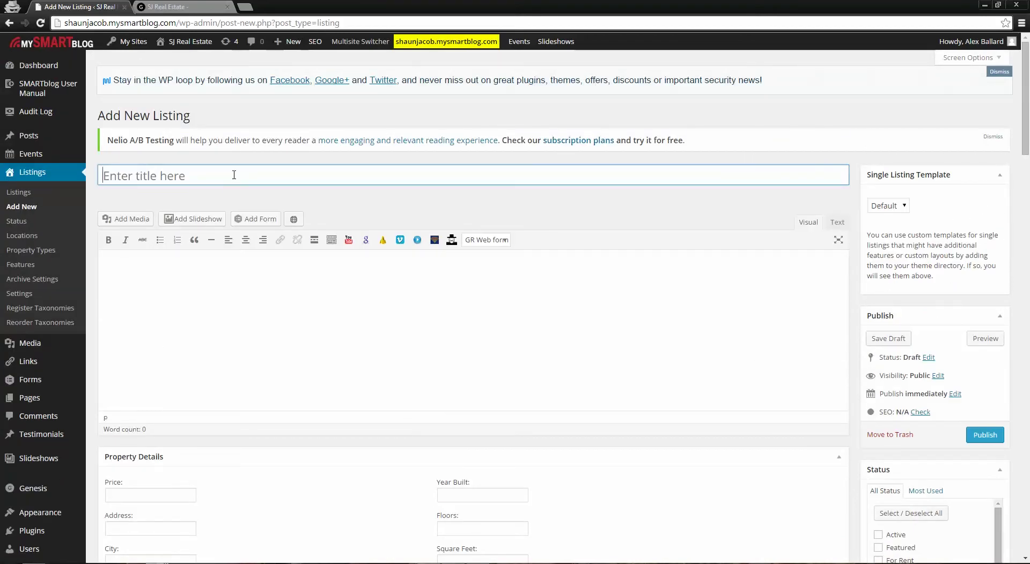
text(1 Cardinals Dr)
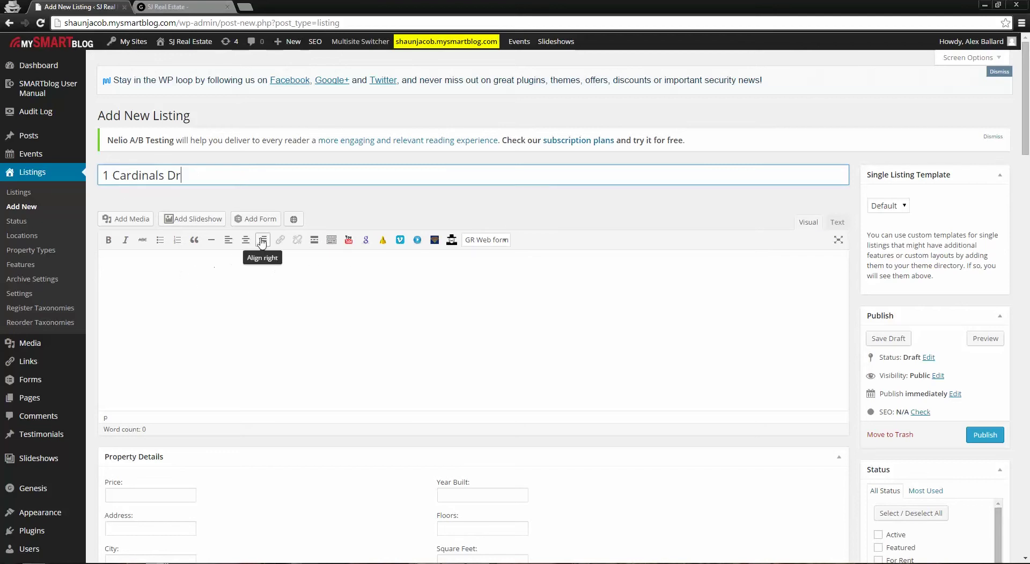
drag(210, 172, 98, 172)
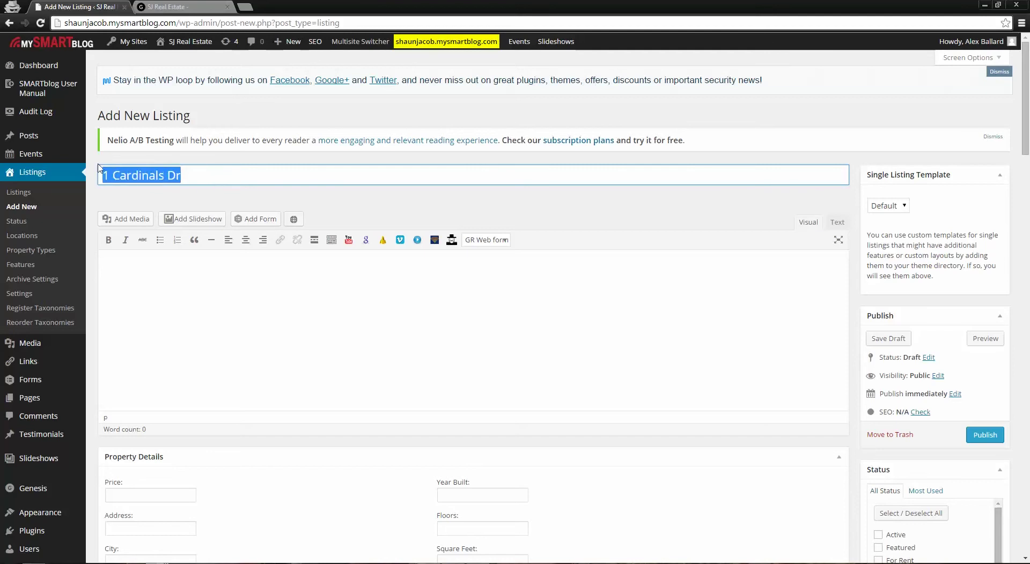
click(216, 176)
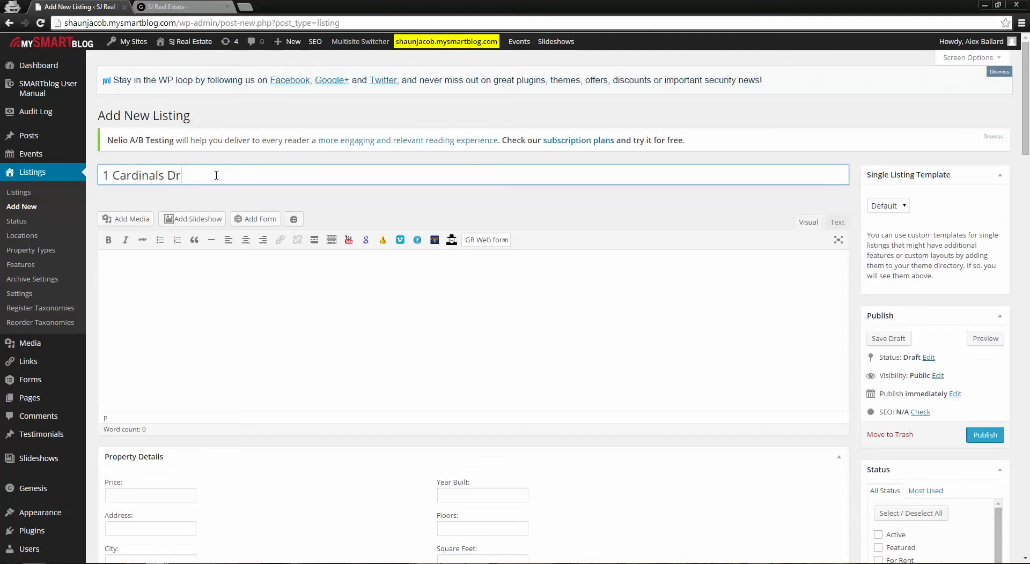
Write the description 'This is the university of phoenix stadium.' and check the 1-cardinals-dr permalink
click(282, 295)
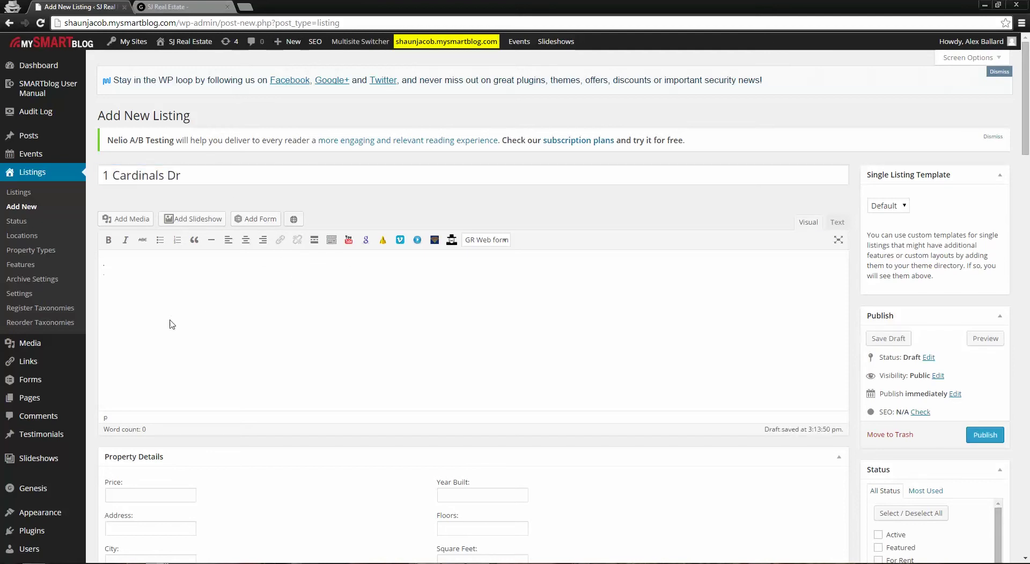
text(Thi)
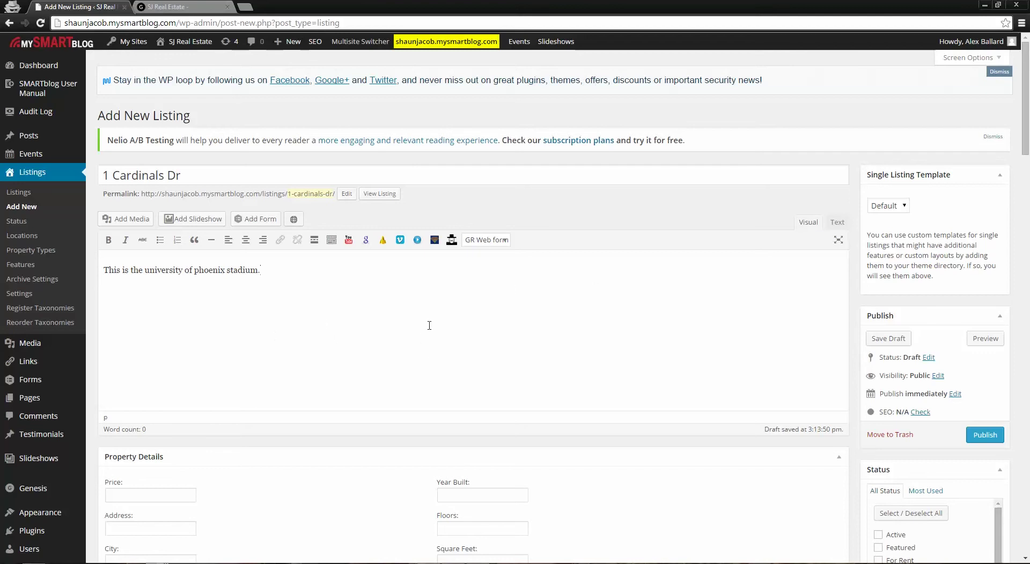
scroll(563, 299, down, 3)
scroll(573, 303, up, 2)
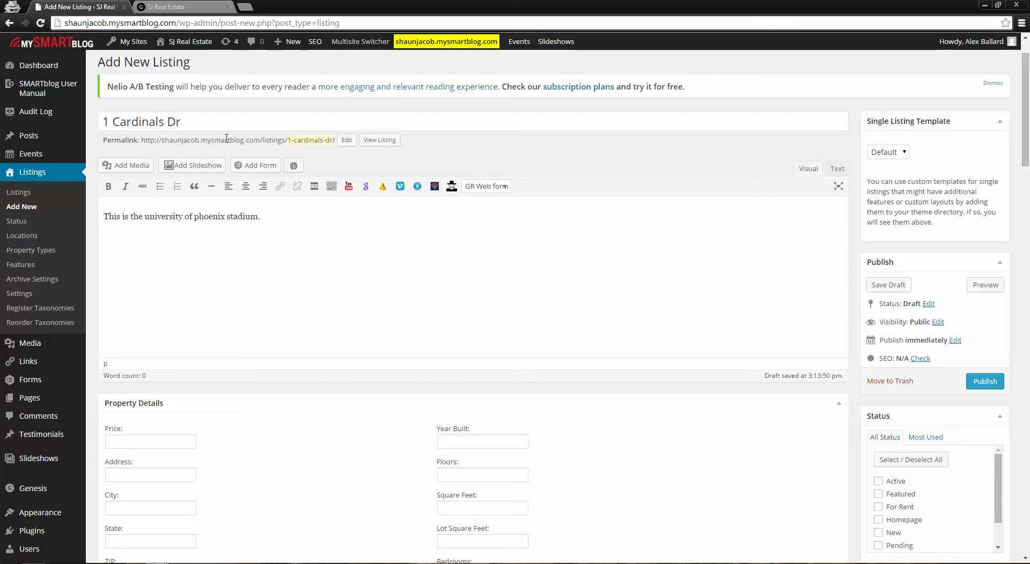
drag(141, 140, 337, 140)
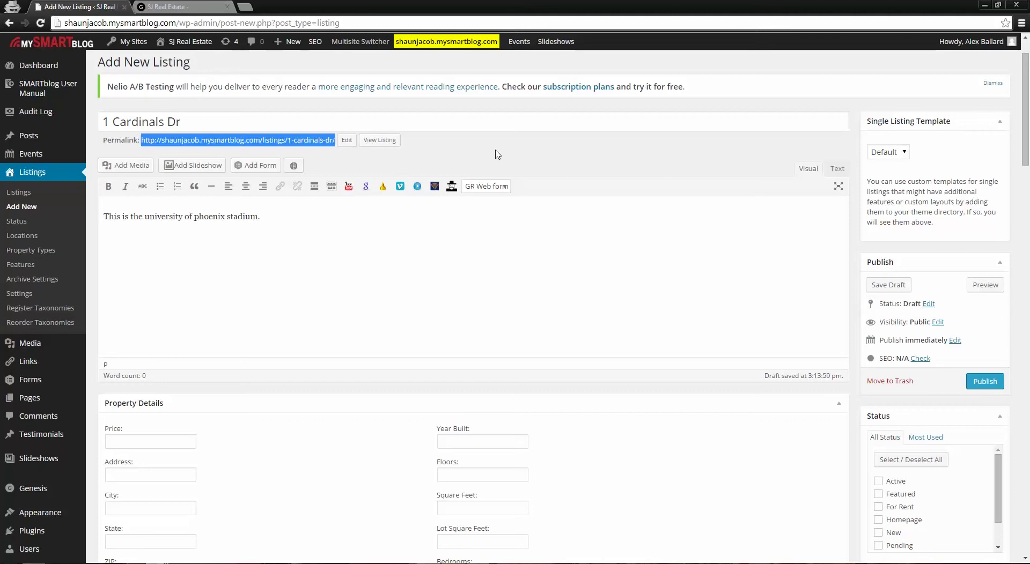
click(496, 154)
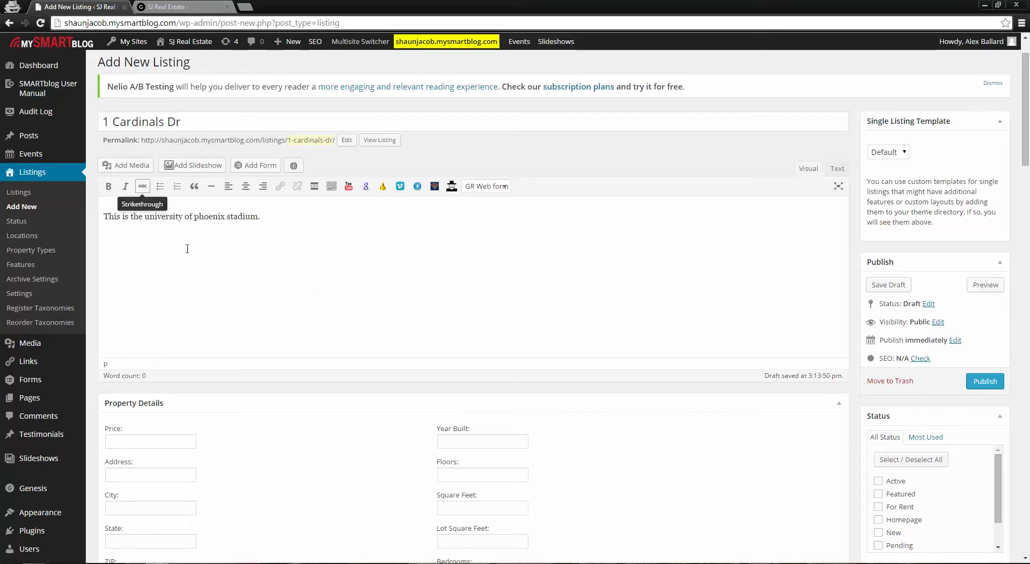
scroll(445, 292, down, 5)
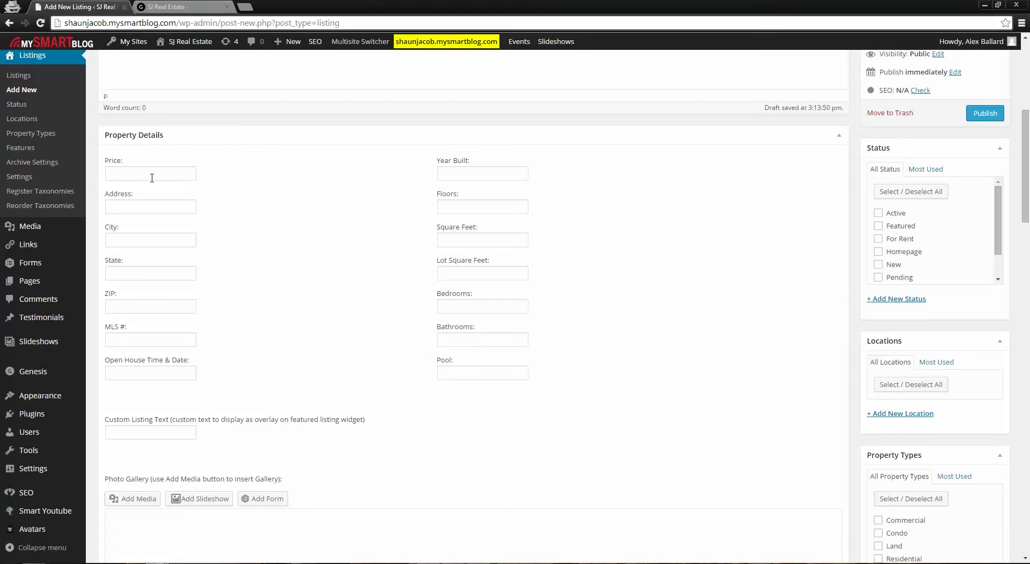
Enter price $1,000 and copy the title '1 Cardinals Dr' into the Address field
click(158, 172)
text(1,000)
key(Home)
text($)
click(177, 209)
scroll(178, 210, up, 4)
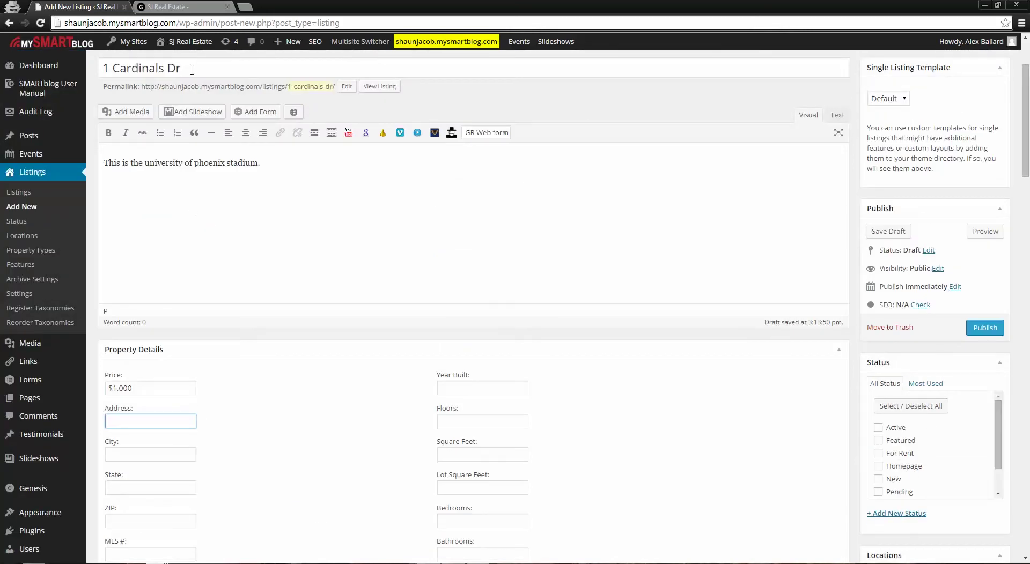
drag(190, 69, 100, 68)
key(ctrl+c)
scroll(237, 290, down, 1)
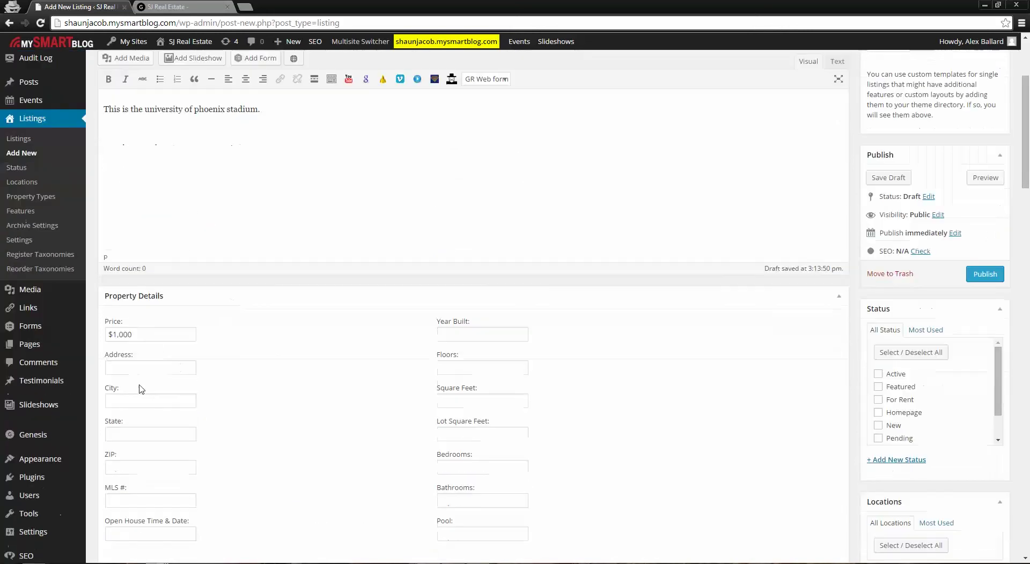
click(138, 368)
key(ctrl+v)
Fill in city Glendale, state AZ and ZIP 85305
click(144, 401)
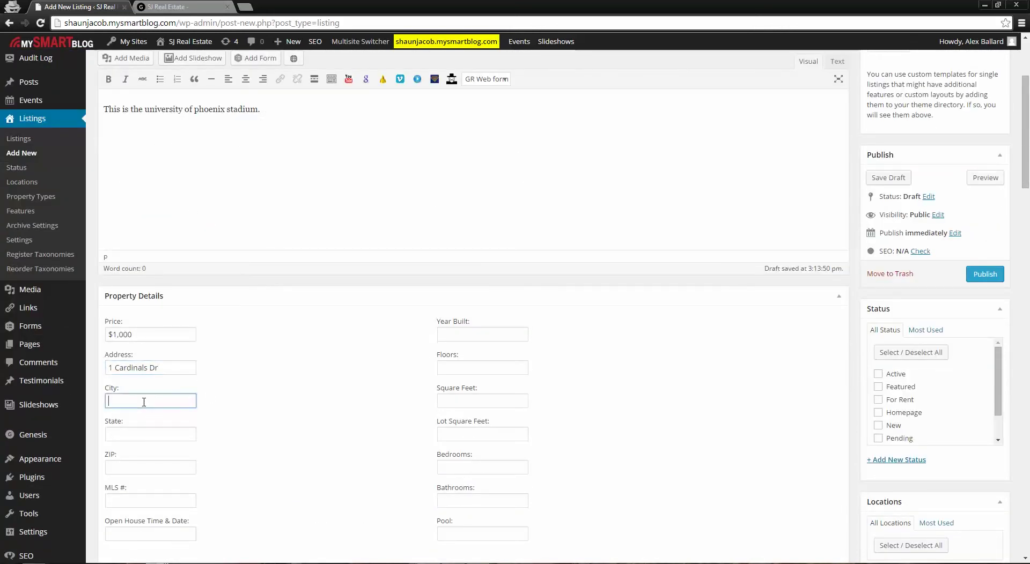
text(Glendale)
click(169, 433)
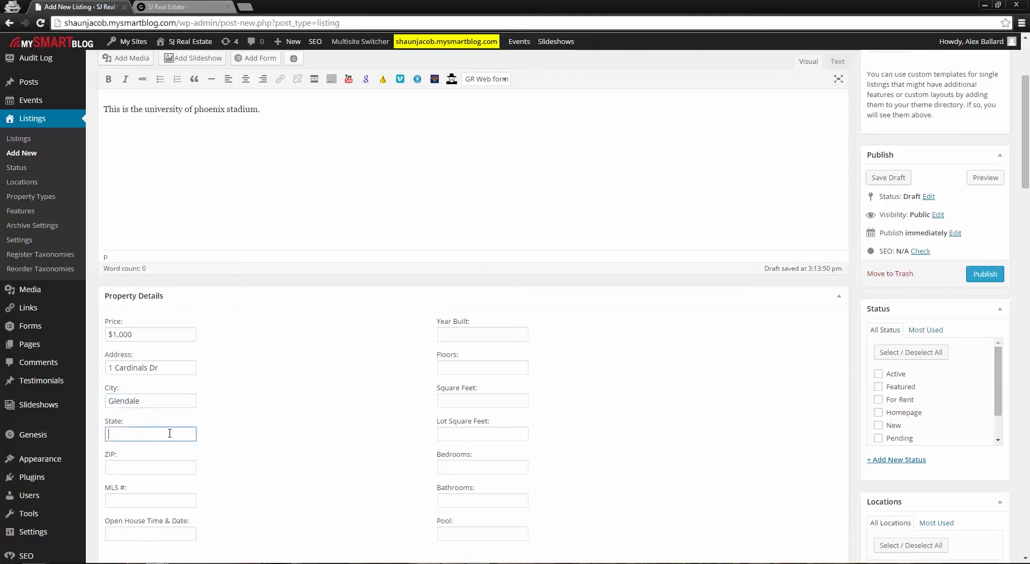
text(AZ)
key(Tab)
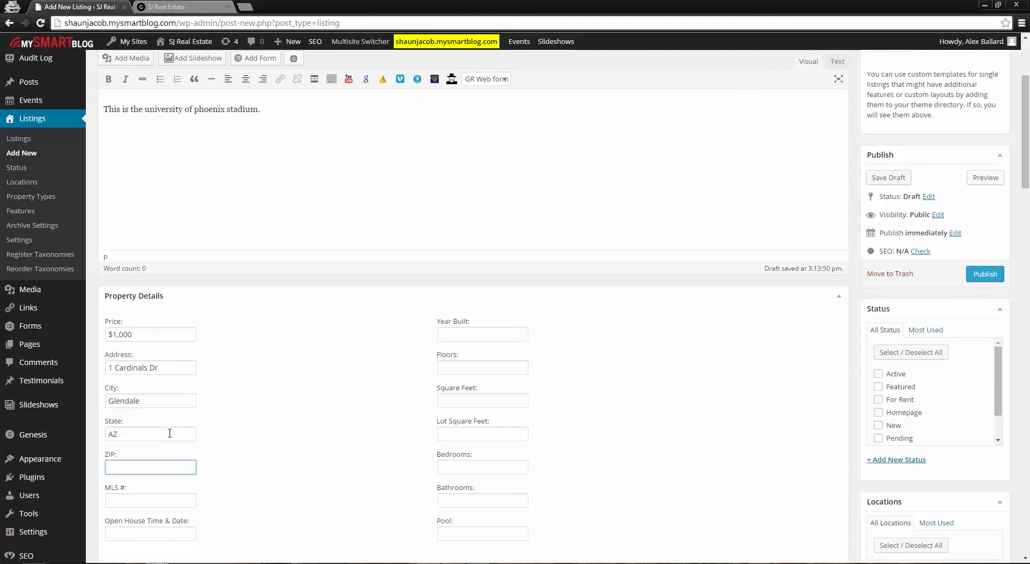
text(85305)
scroll(177, 442, down, 1)
Enter MLS # 12345678, year built 1999, 4 floors and 100,000 square feet
click(184, 447)
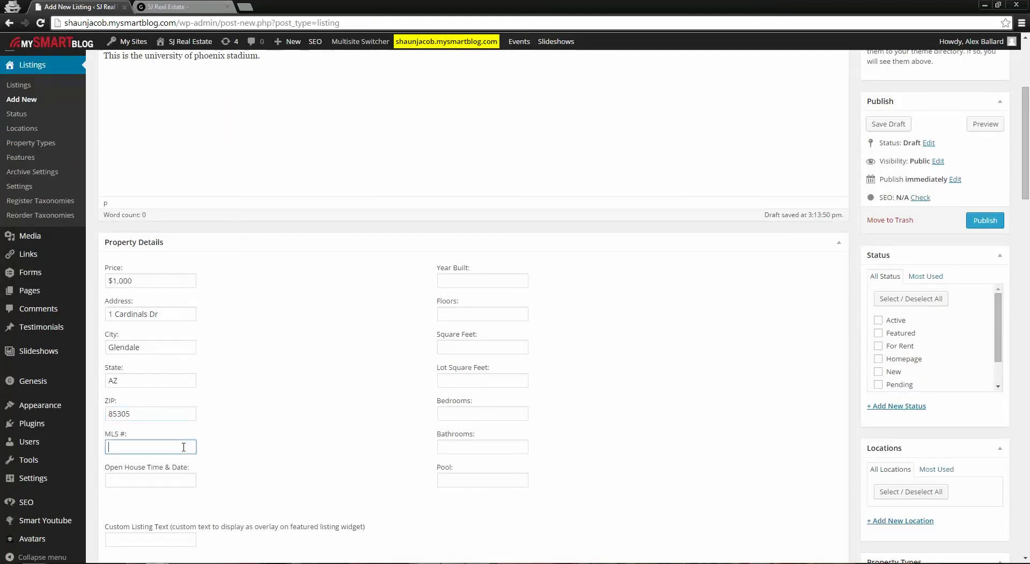
text(12345678)
scroll(551, 360, down, 2)
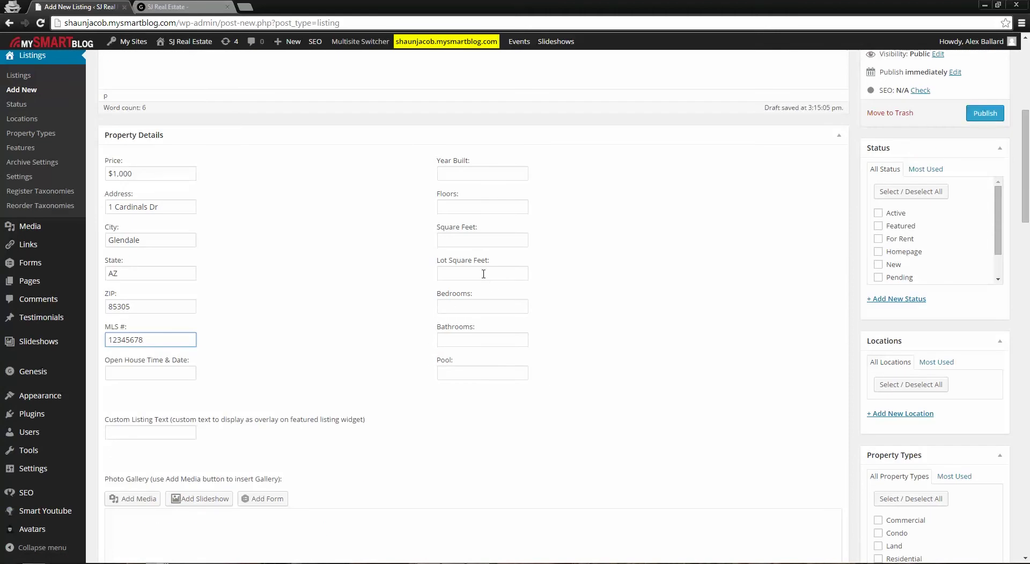
click(481, 175)
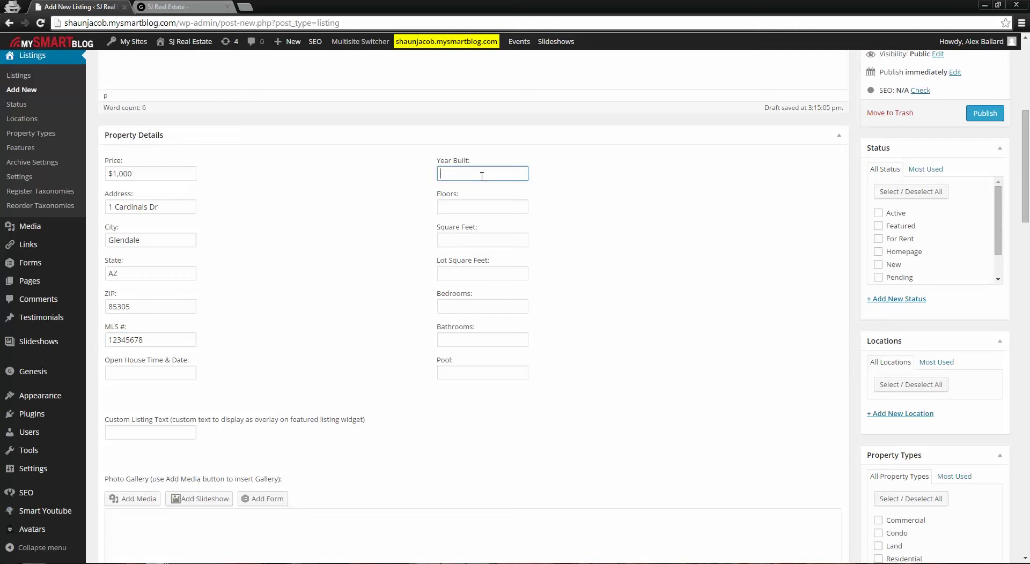
text(1999)
click(491, 210)
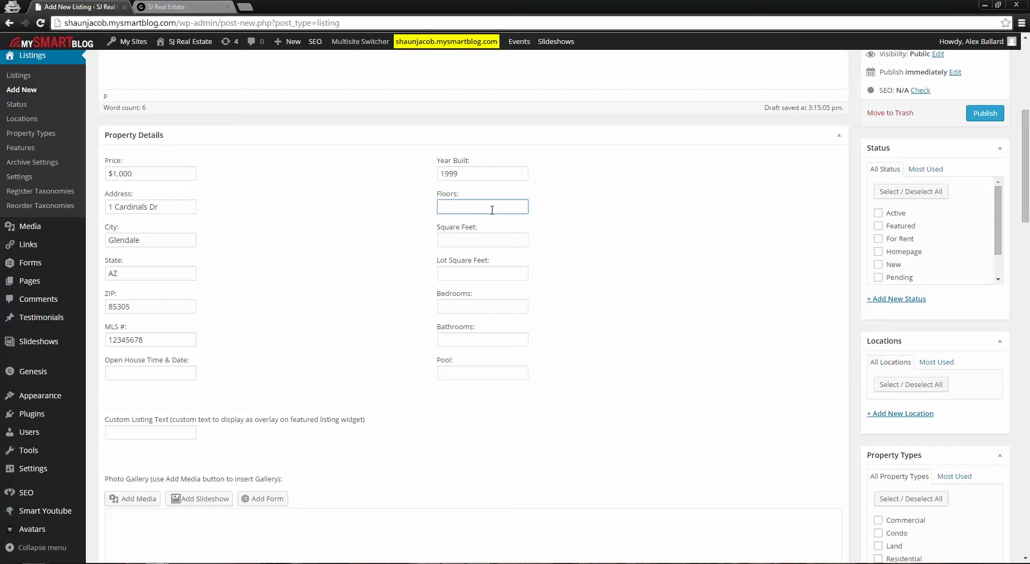
click(506, 244)
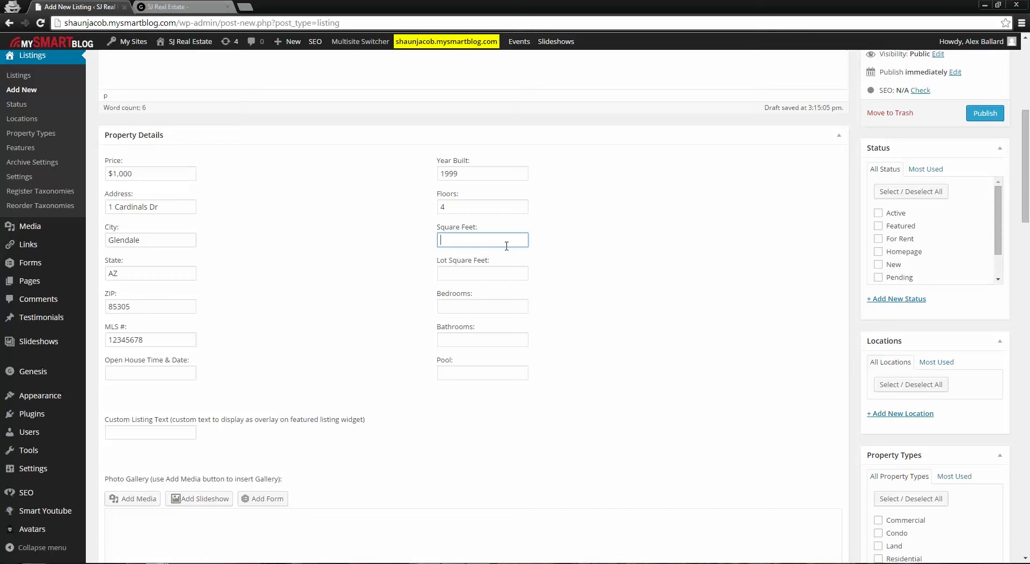
text(100,0000)
Set 5 bedrooms, 6 bathrooms and pool Yes, then scroll to the Photo Gallery
click(464, 275)
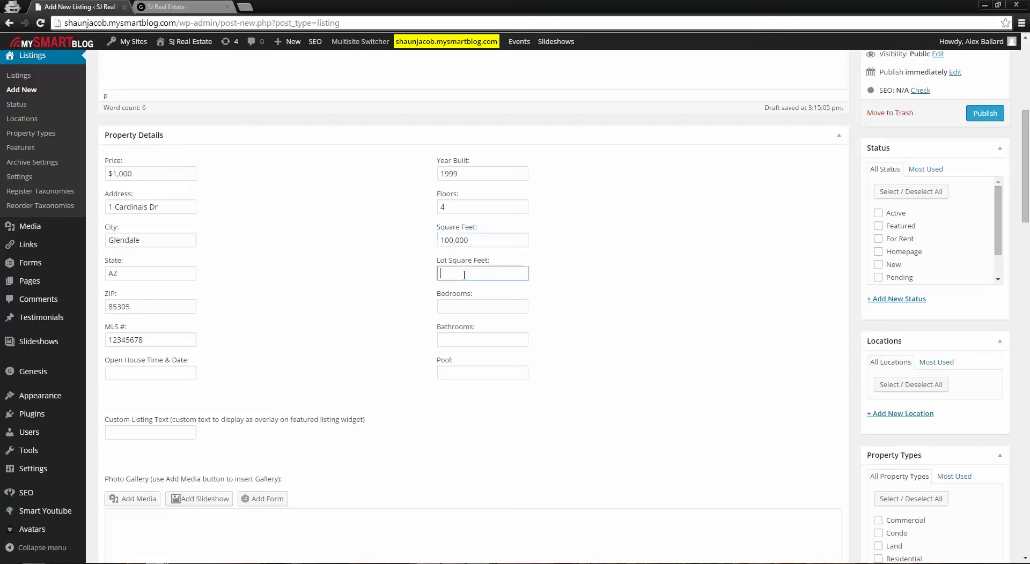
click(477, 307)
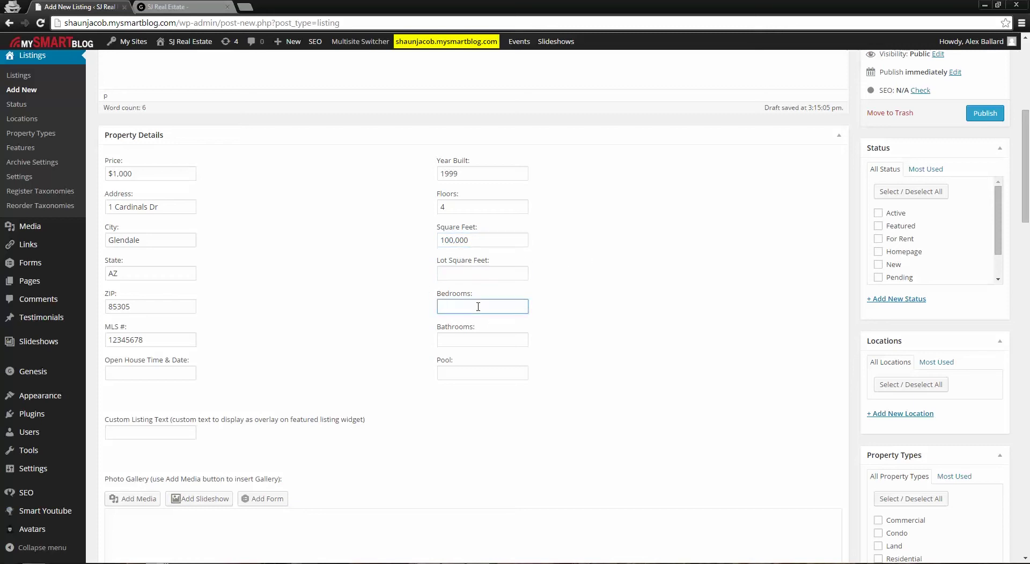
click(470, 339)
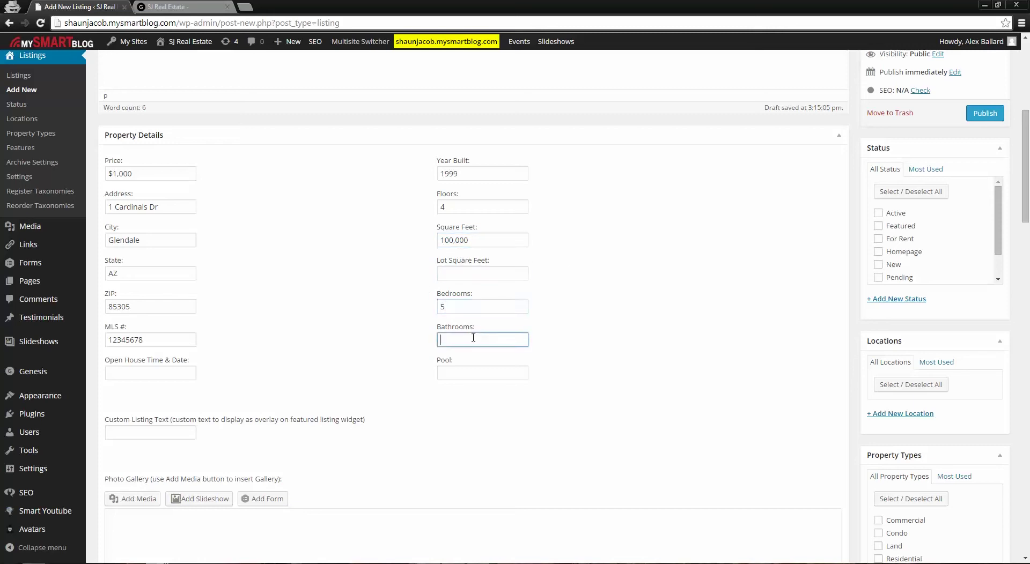
text(6)
click(593, 351)
click(463, 374)
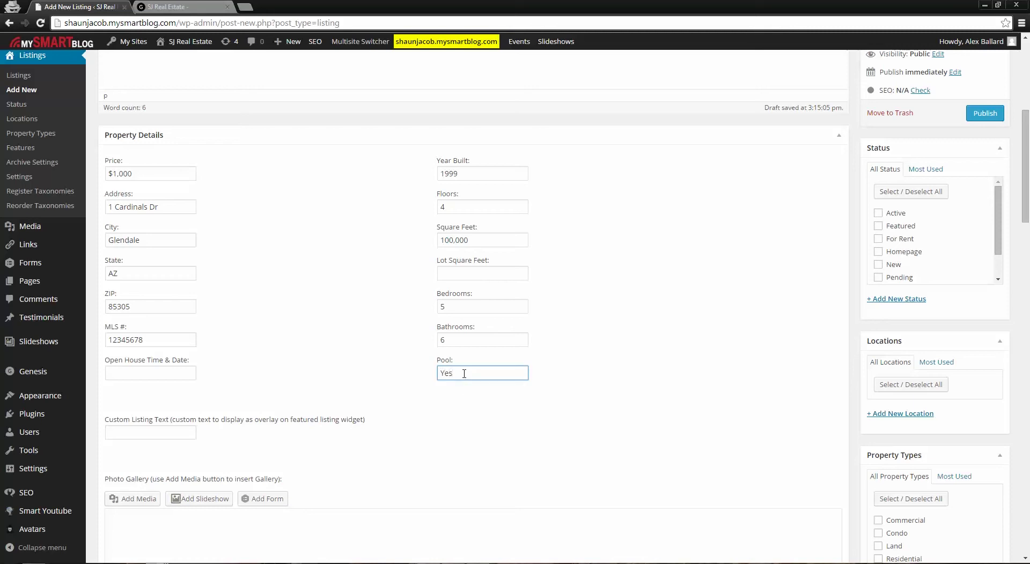
click(497, 417)
scroll(518, 397, down, 4)
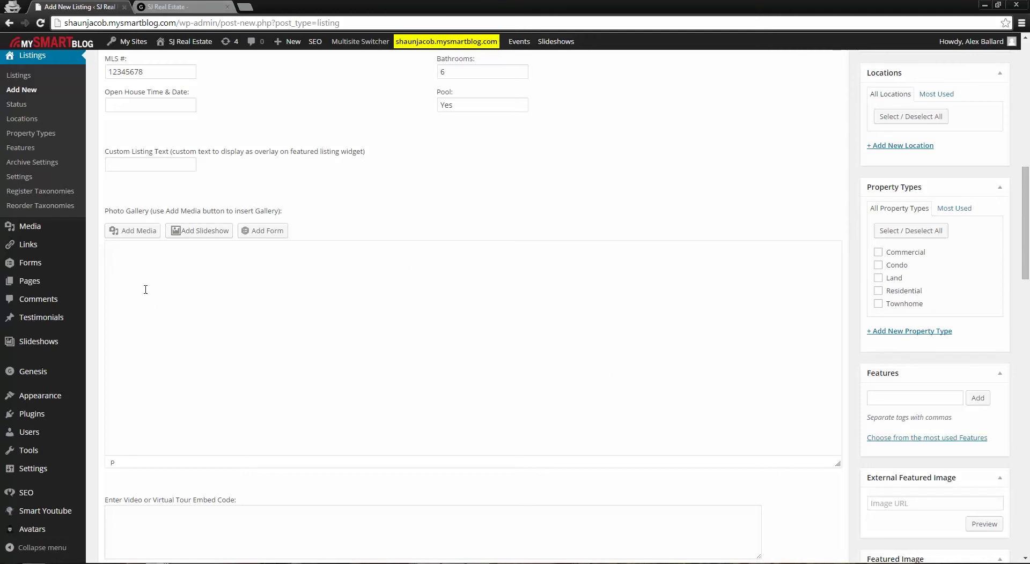
Open the Create Gallery media panel from the Photo Gallery's Add Media button
click(133, 234)
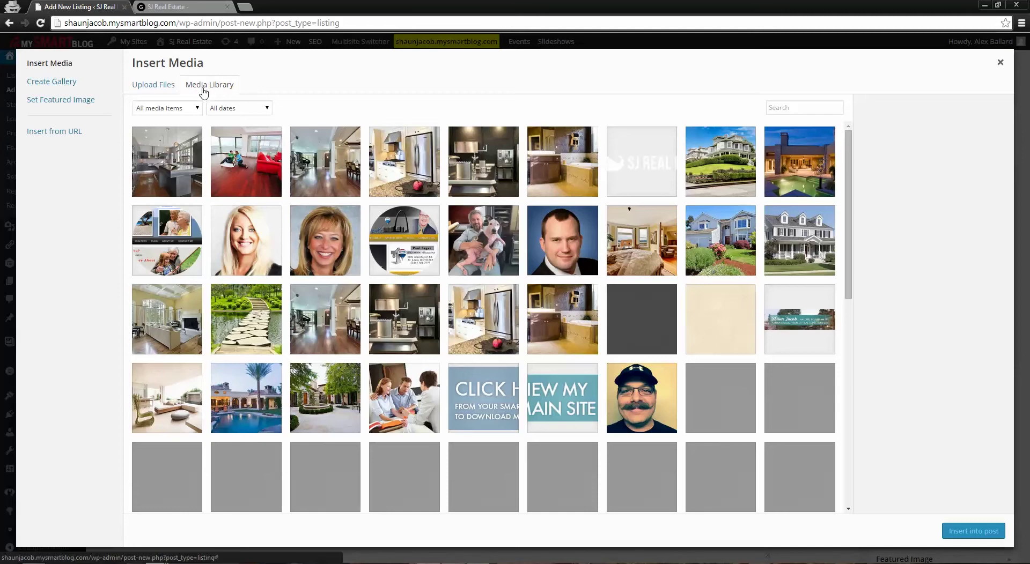
click(156, 85)
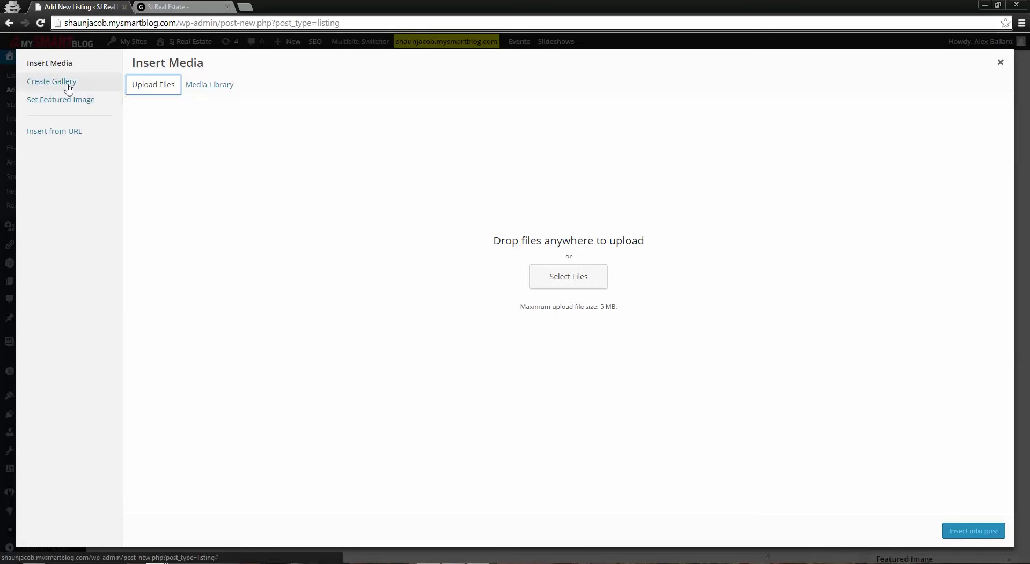
click(52, 86)
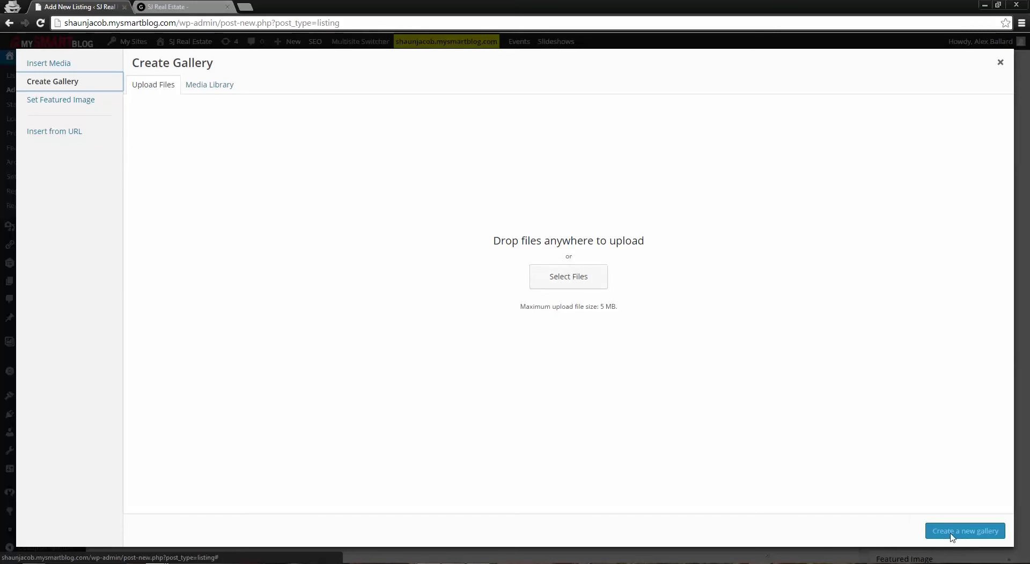
Pick the first six interior photos in the Media Library and create a new gallery from them
click(217, 92)
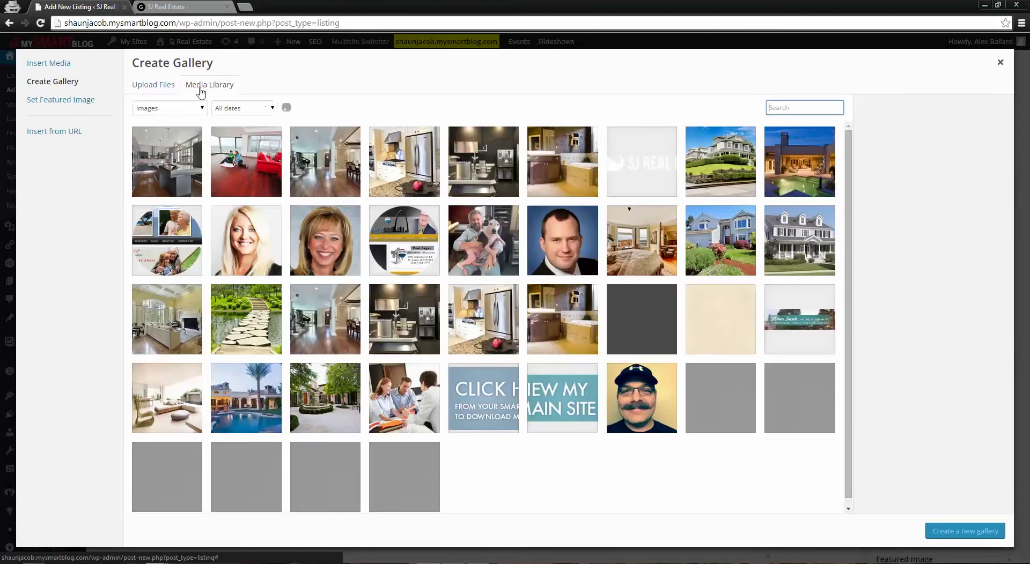
click(194, 174)
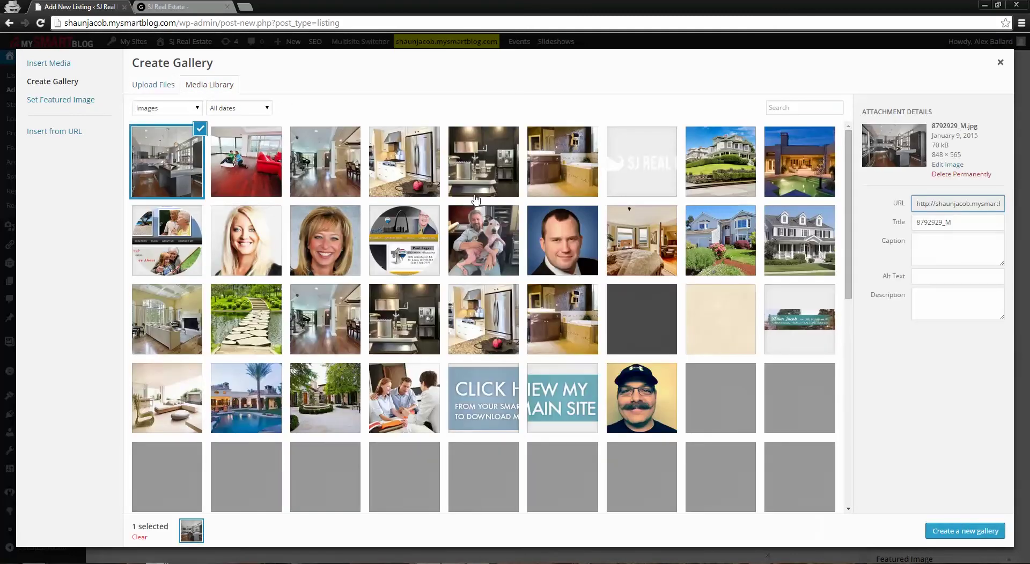
shift+click(588, 172)
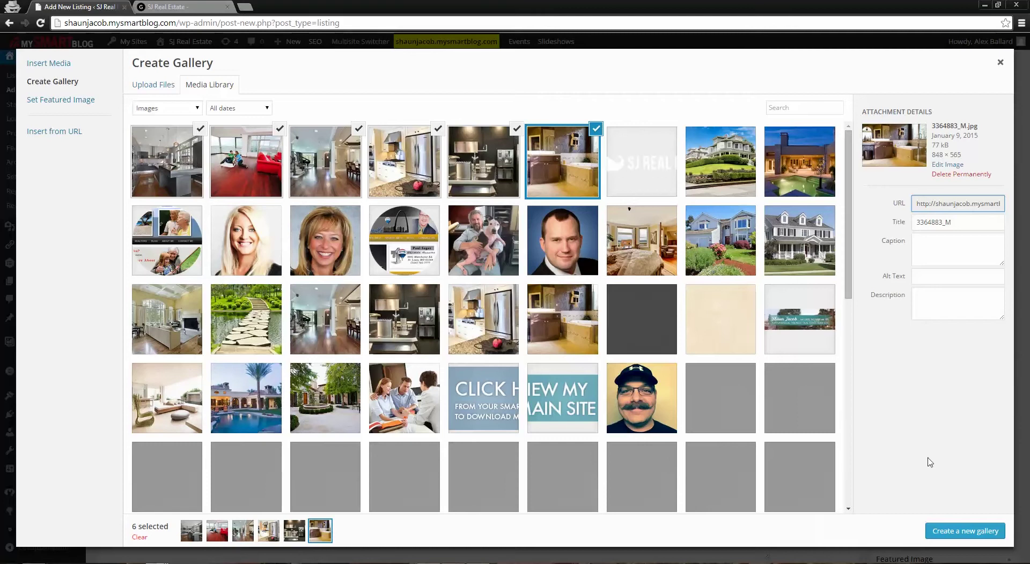
click(965, 532)
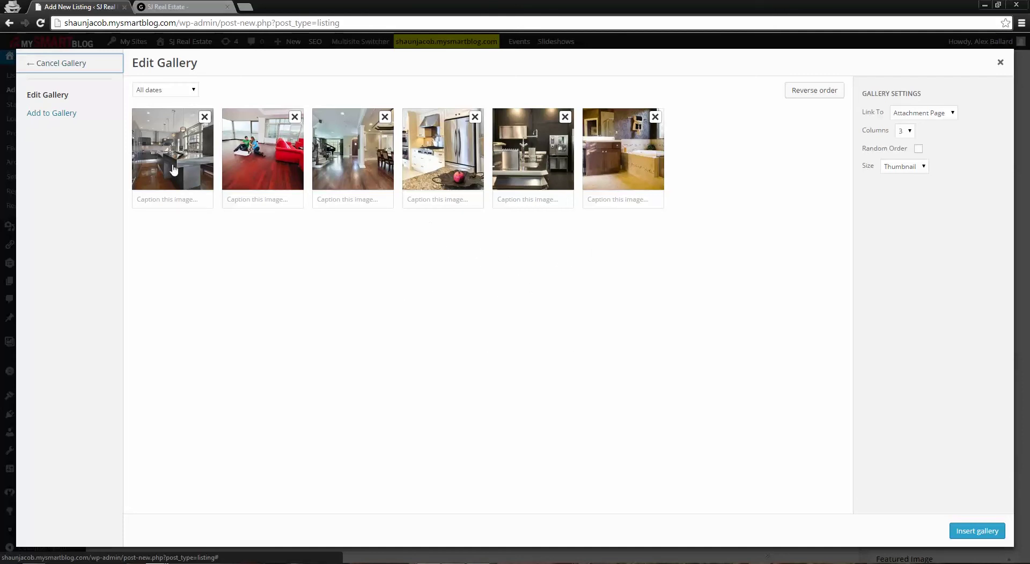
Keep the six photos in their order and insert the gallery into the Photo Gallery field
drag(528, 175, 509, 166)
click(977, 531)
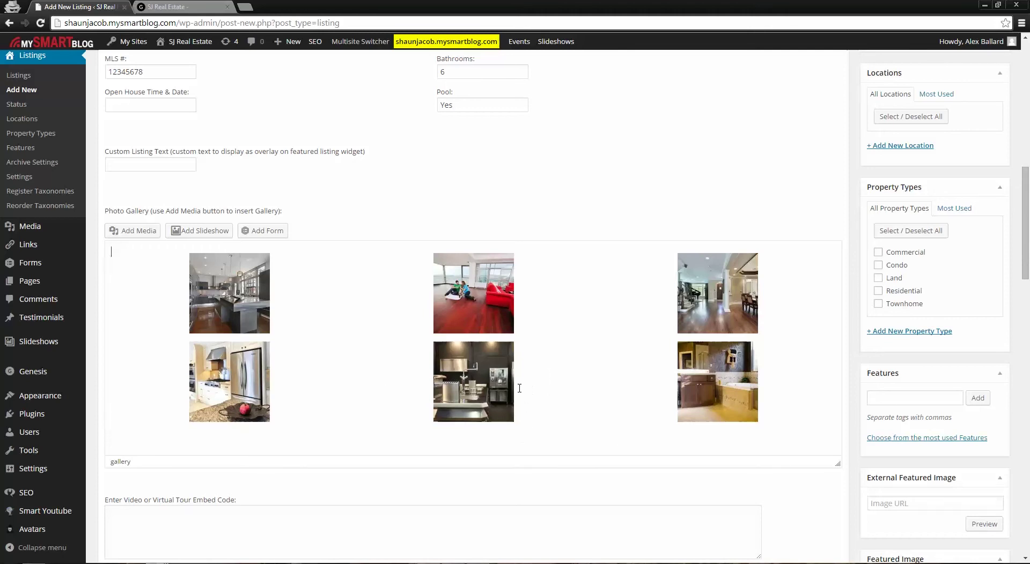
Select the listing address '1 Cardinals Dr' in the Address field
click(281, 314)
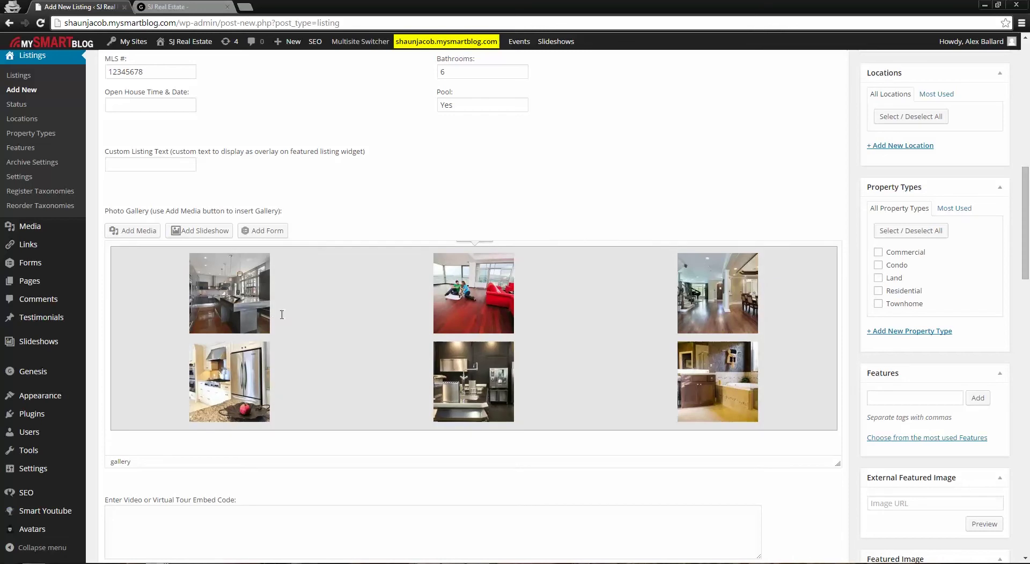
scroll(477, 261, up, 2)
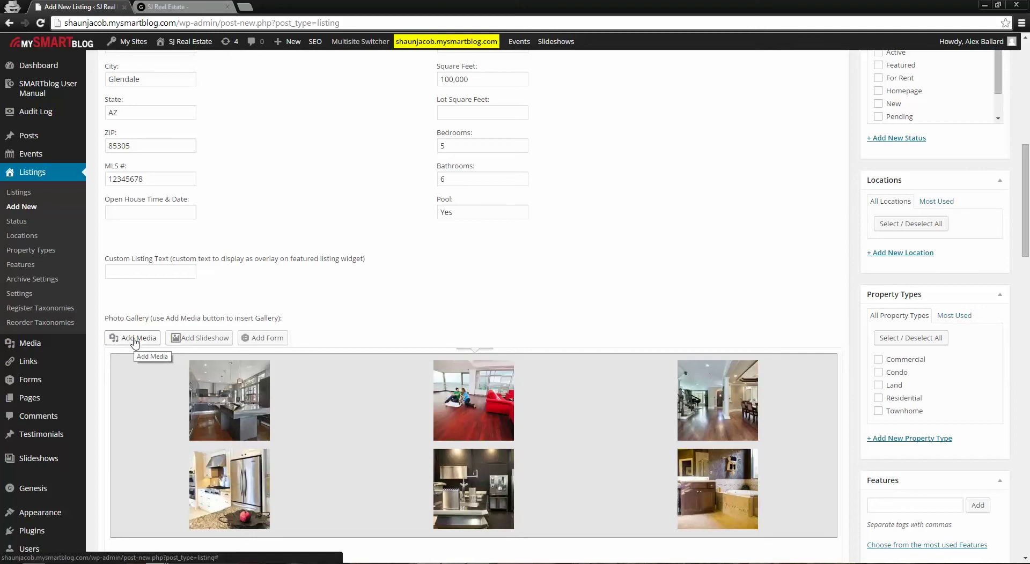
scroll(706, 472, down, 2)
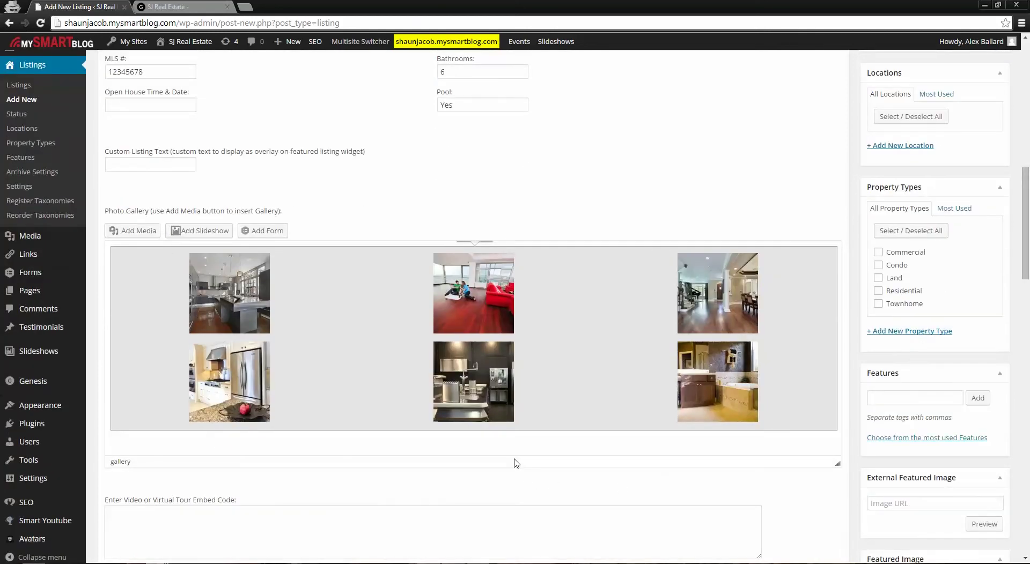
scroll(487, 470, down, 1)
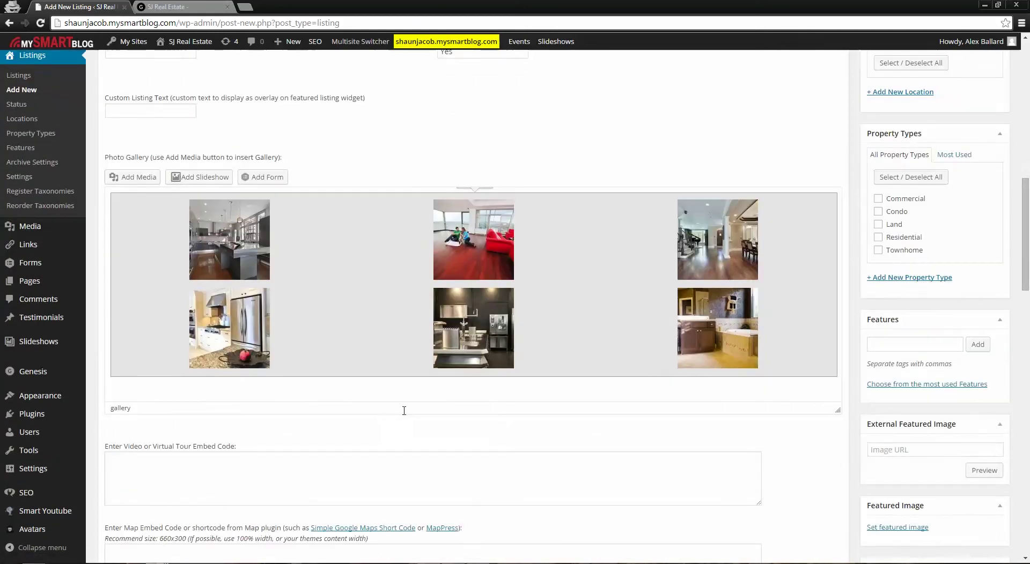
scroll(501, 456, down, 3)
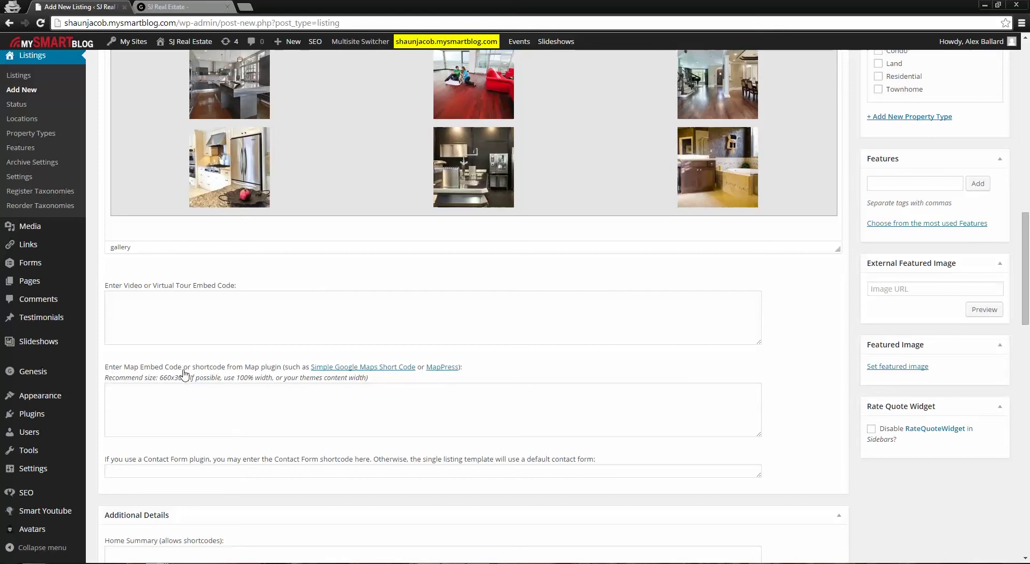
scroll(331, 414, up, 10)
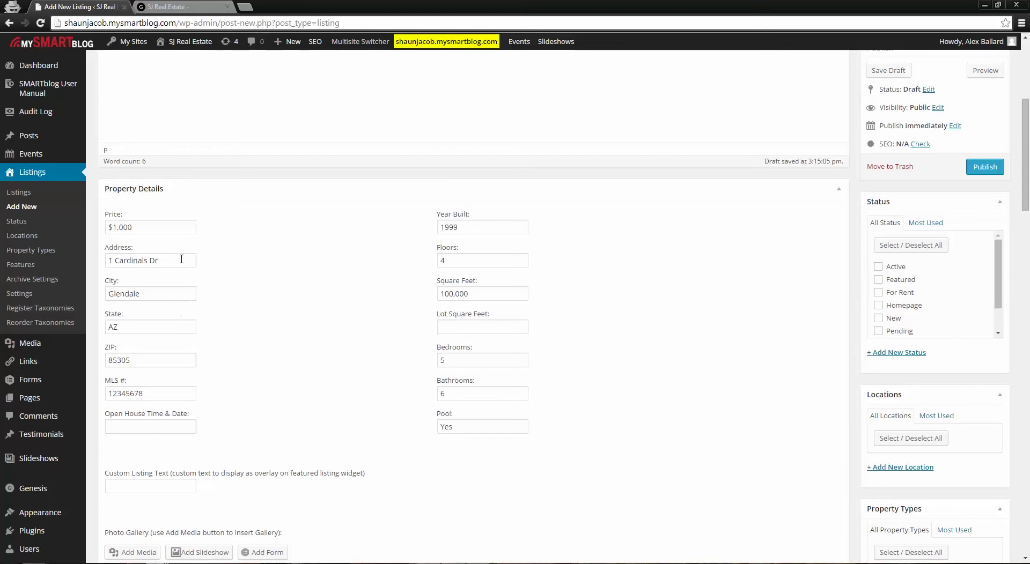
drag(181, 259, 91, 267)
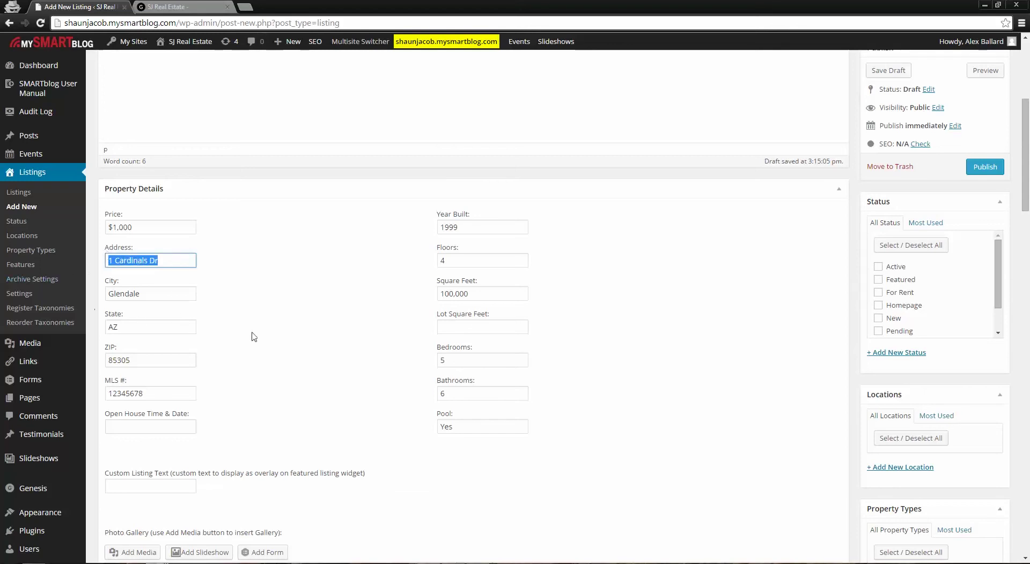
Search 'google maps' in a new browser tab and open the Google Maps site
key(ctrl+t)
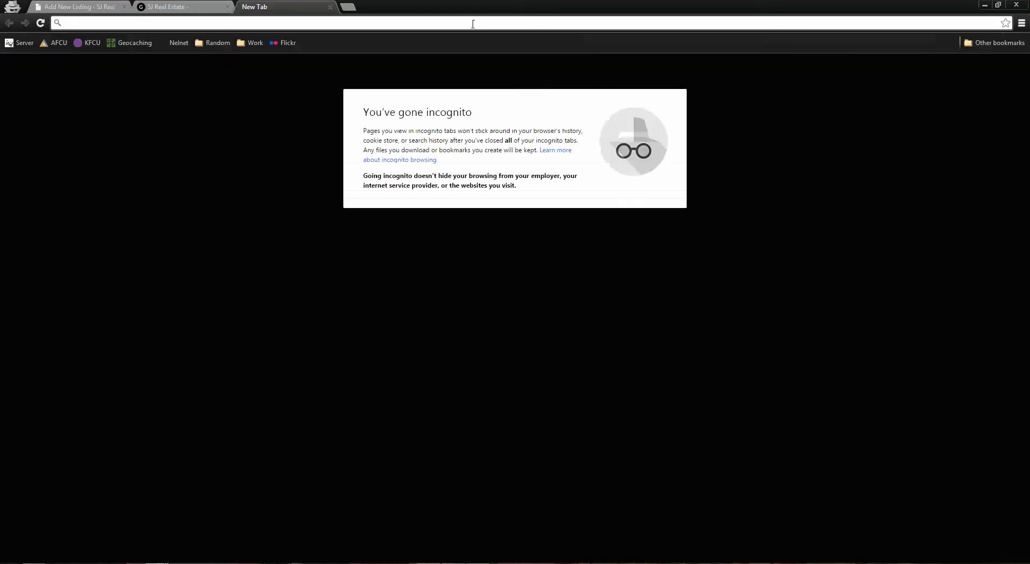
text(google map)
key(BackSpace)
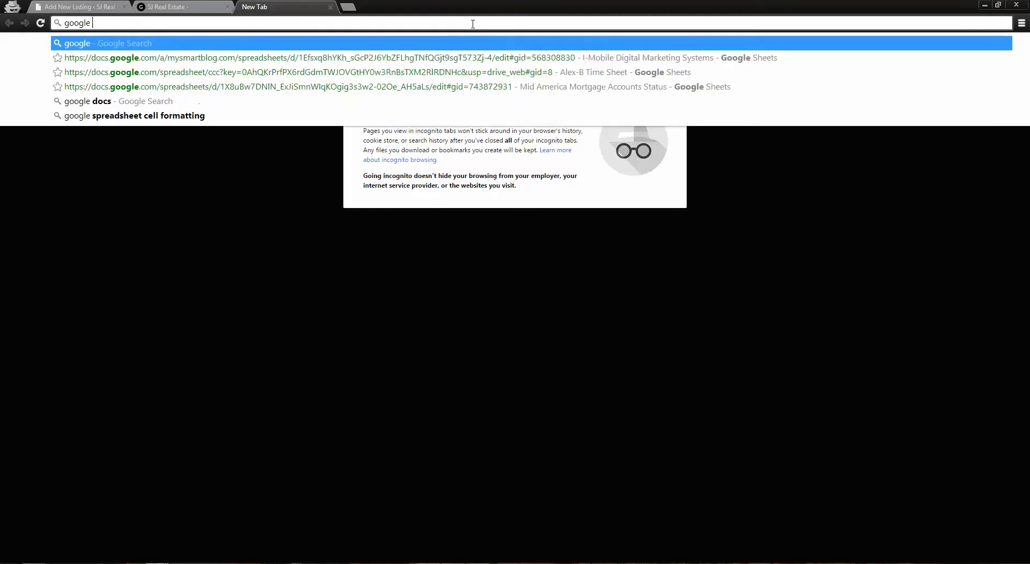
text(maps)
key(Return)
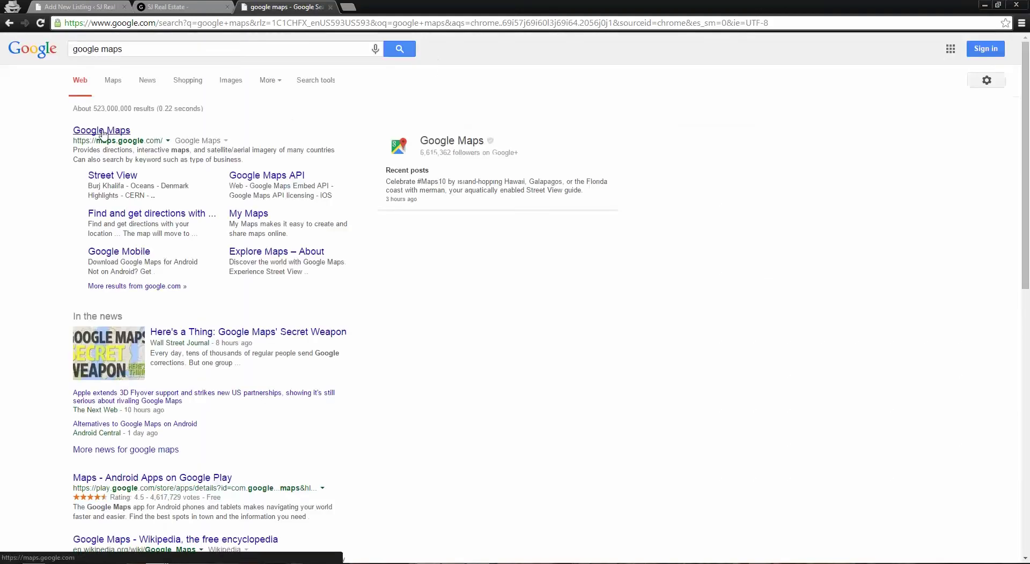
click(102, 132)
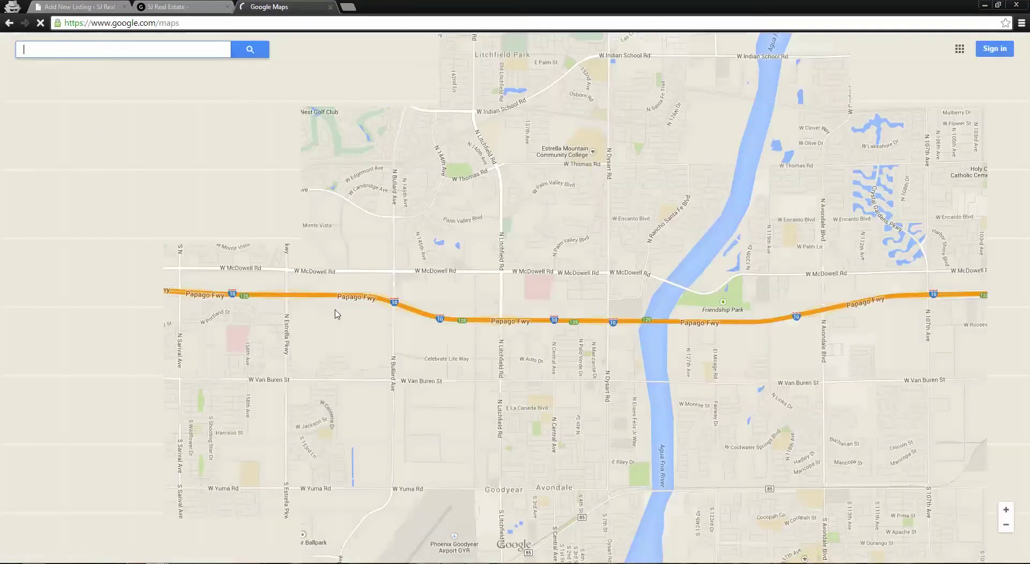
Search and pin 1 Cardinals Dr, Glendale, AZ, then bring up Share or embed map
text(1)
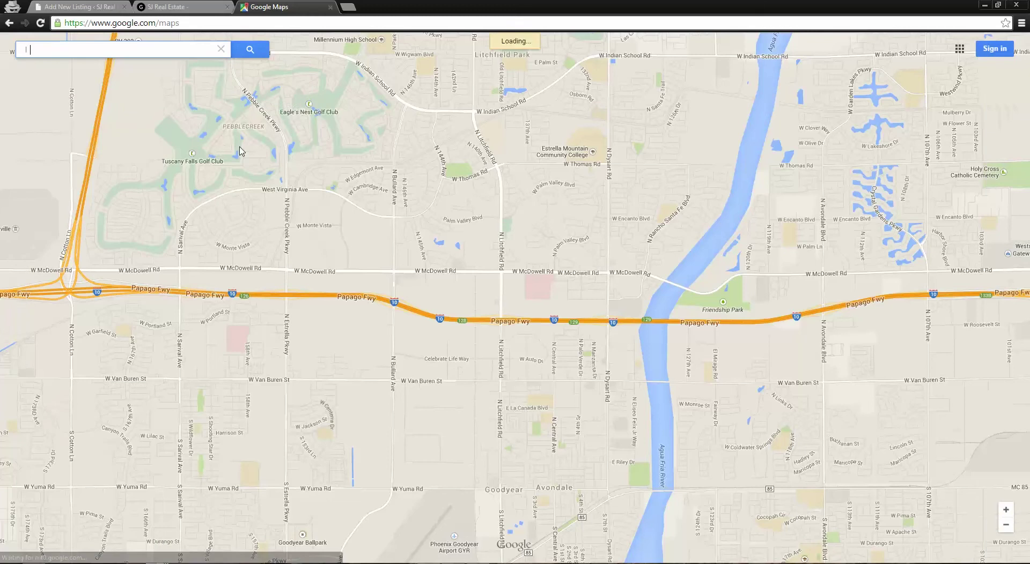
text( Cardinals )
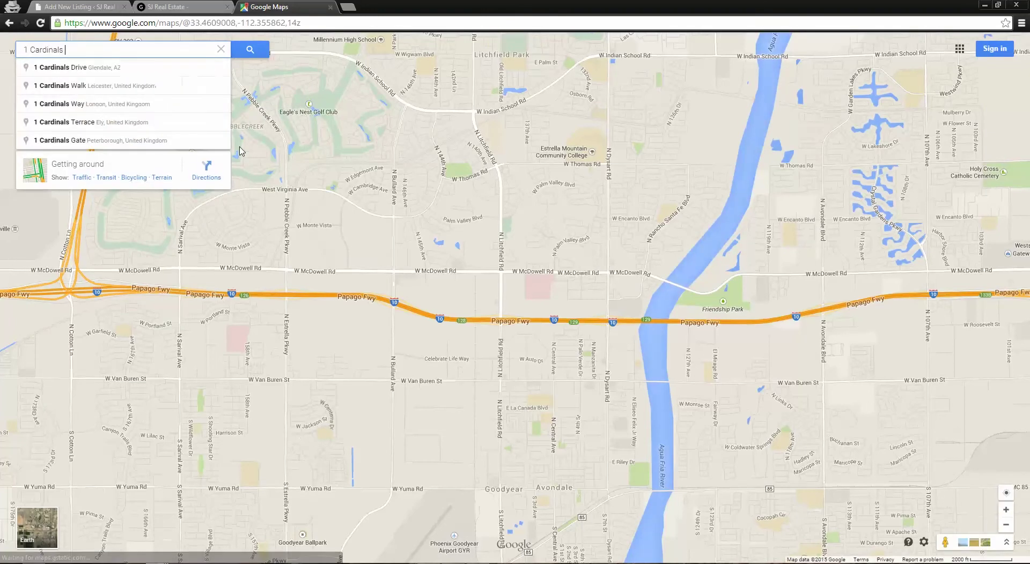
text(Dr)
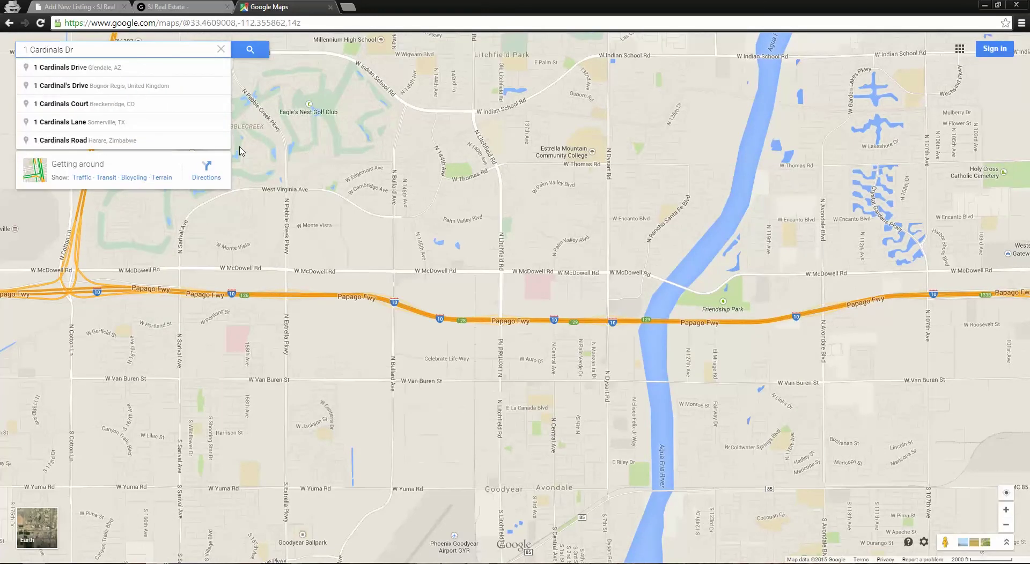
click(71, 68)
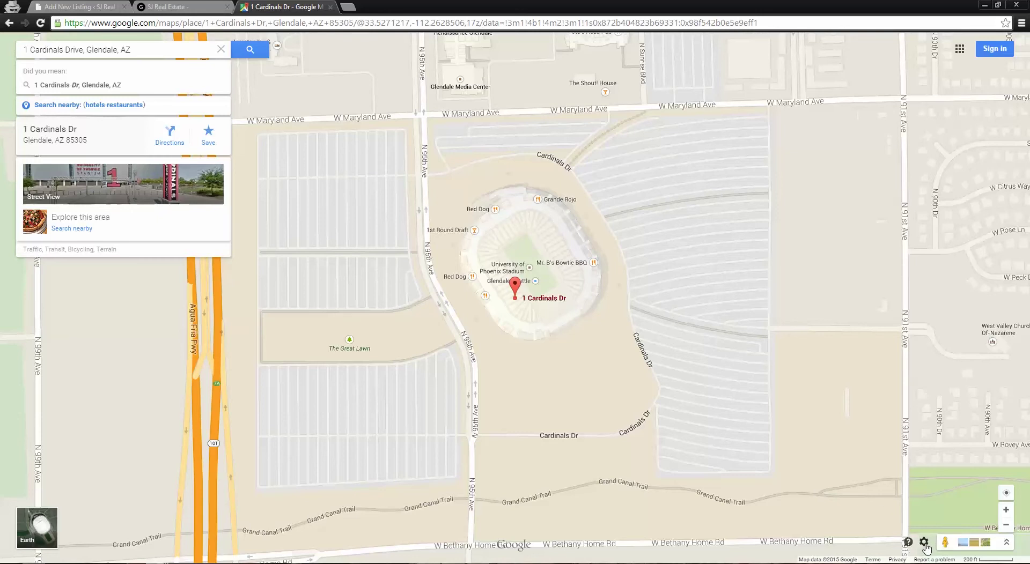
click(924, 542)
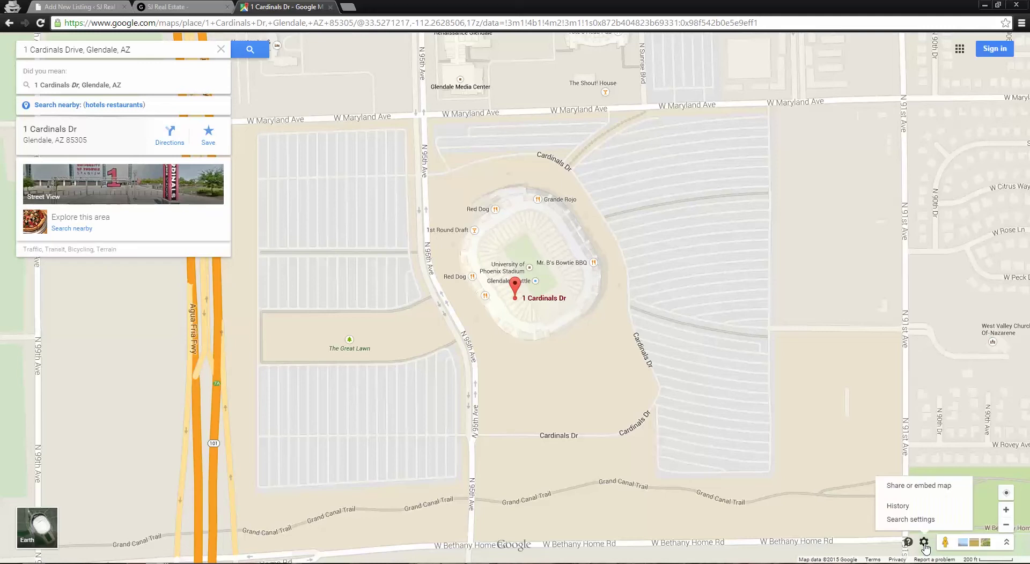
click(917, 492)
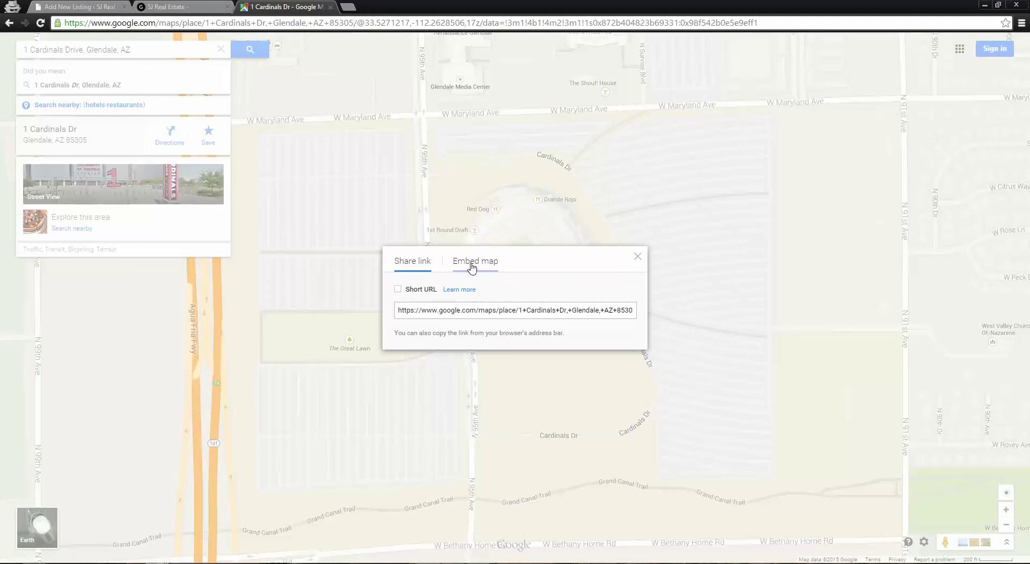
Select the Medium-size iframe code on the Embed map tab for 1 Cardinals Dr
click(471, 267)
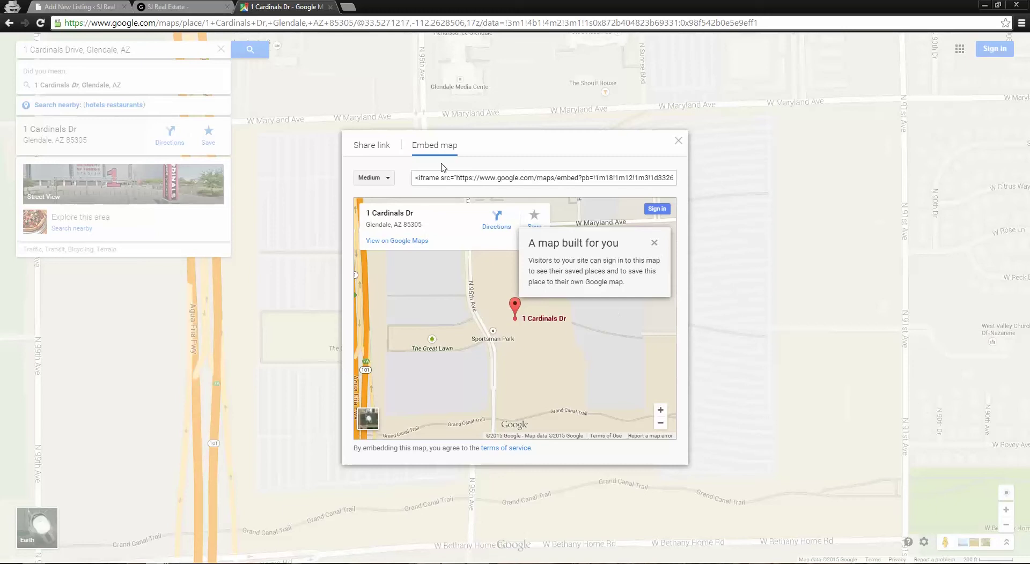
click(429, 172)
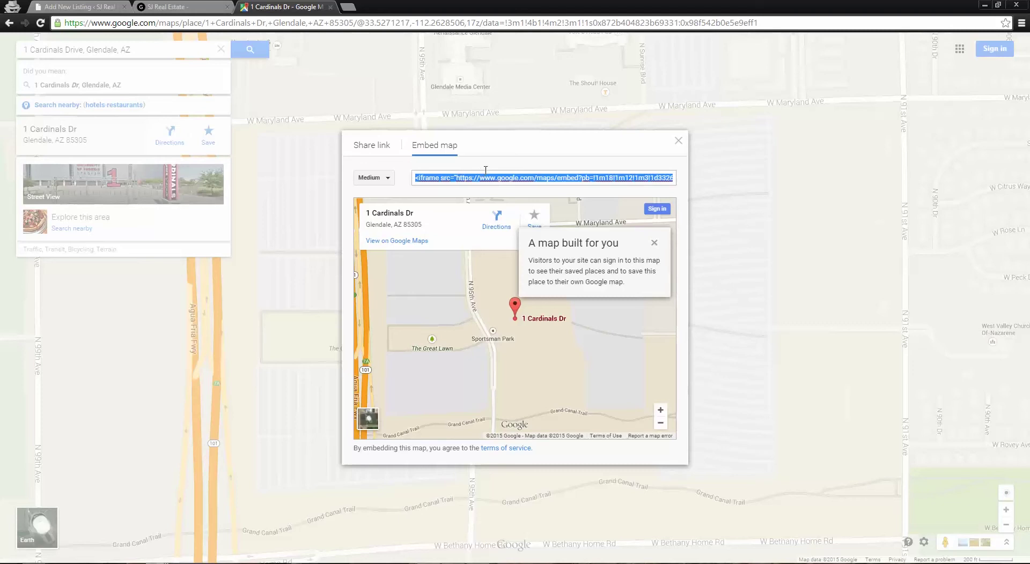
Paste the 600×450 Google Maps iframe into the listing's Map Embed Code field
click(92, 5)
scroll(379, 328, down, 12)
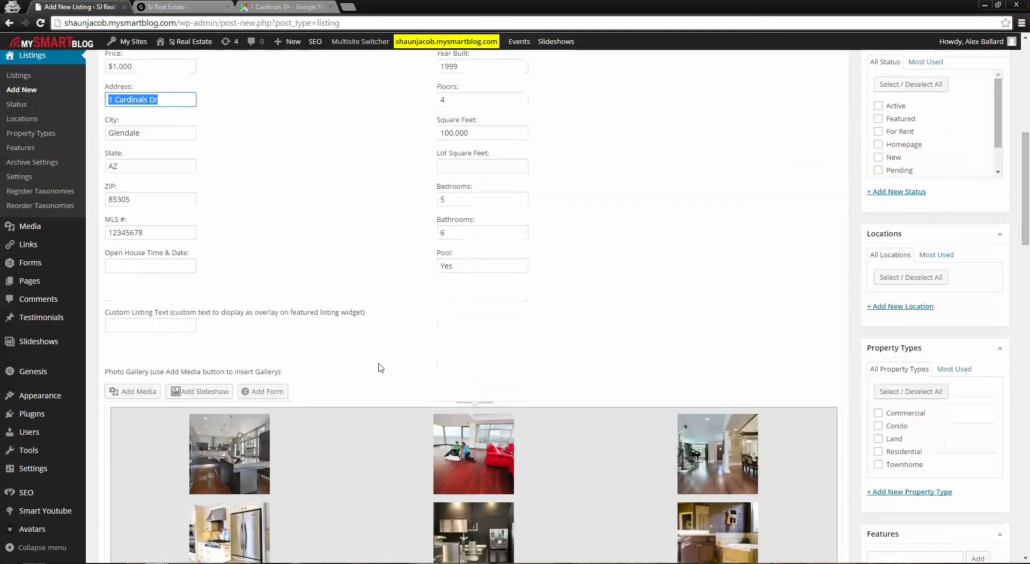
scroll(394, 370, down, 1)
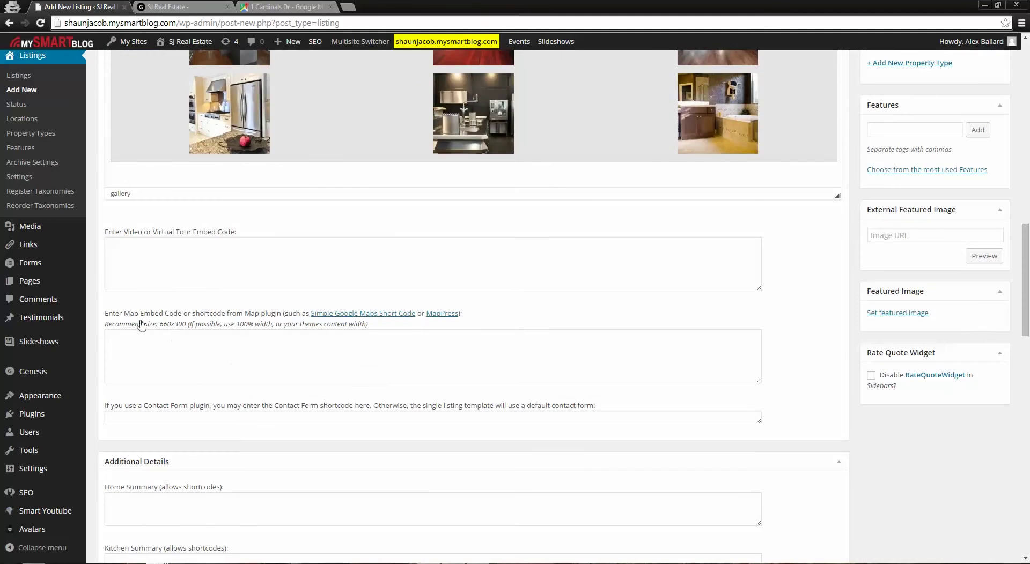
click(204, 365)
key(ctrl+v)
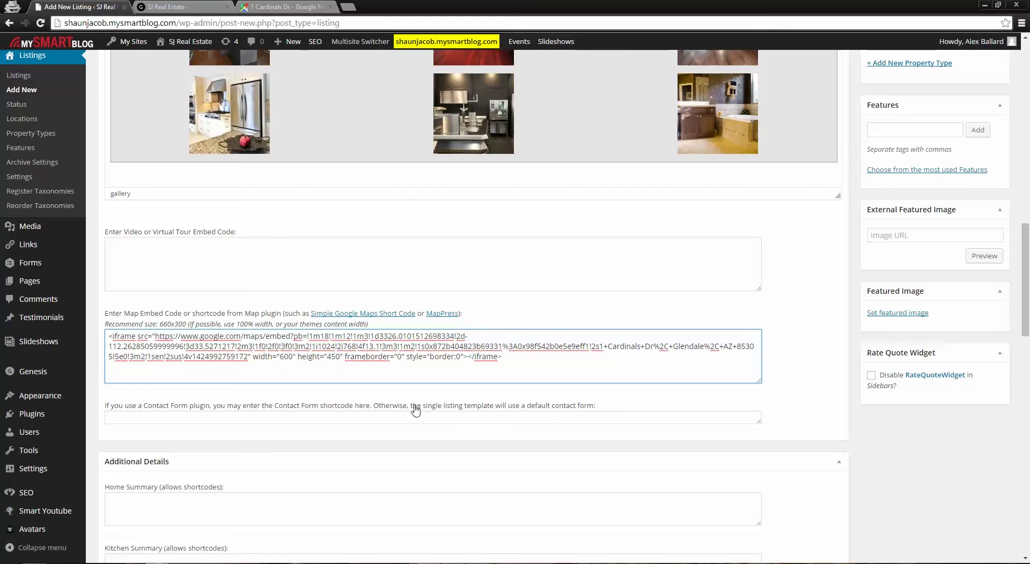
scroll(644, 440, down, 5)
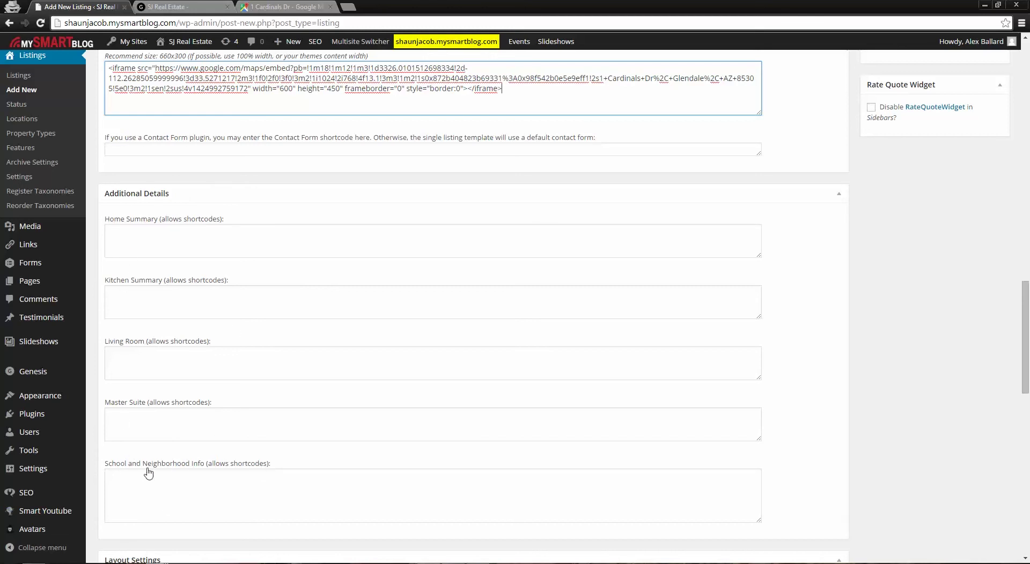
scroll(198, 485, down, 1)
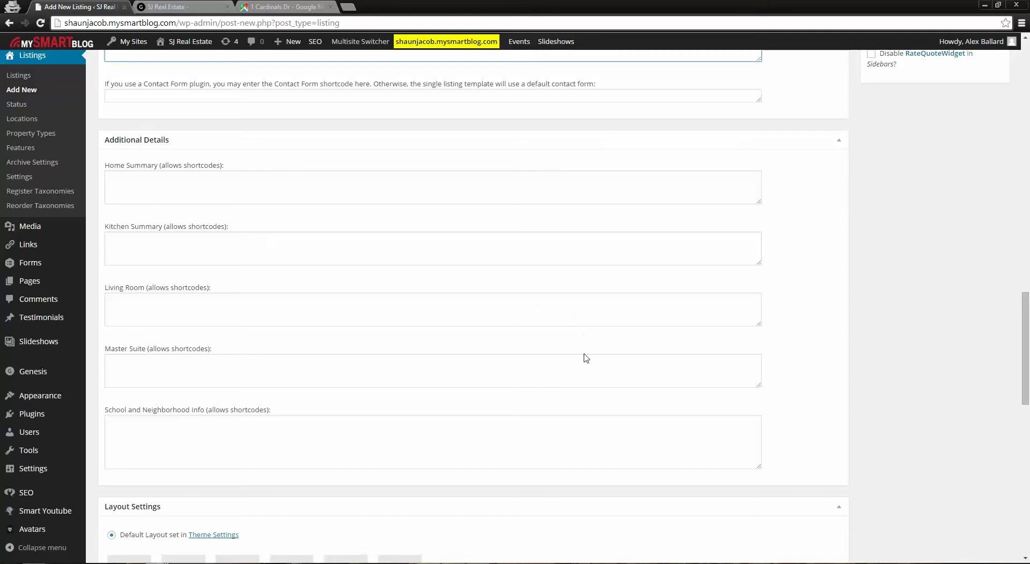
scroll(638, 394, up, 5)
scroll(903, 455, up, 4)
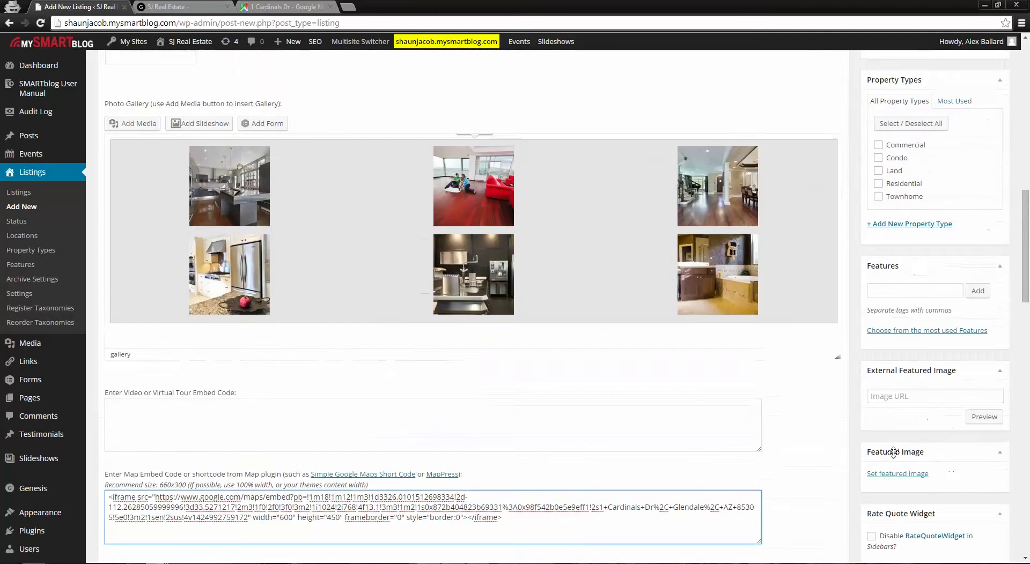
scroll(892, 464, down, 3)
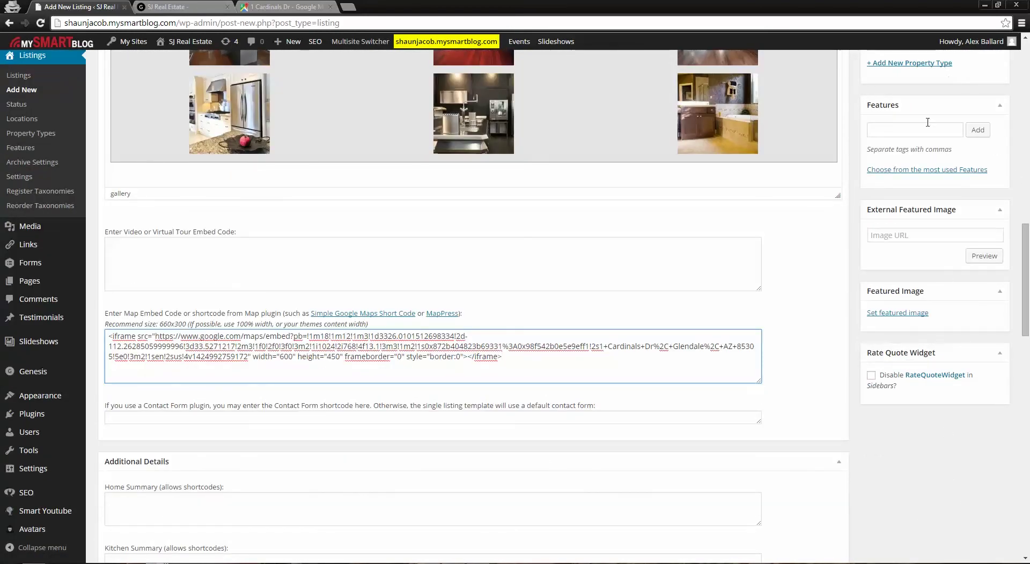
scroll(933, 322, up, 4)
scroll(925, 343, down, 3)
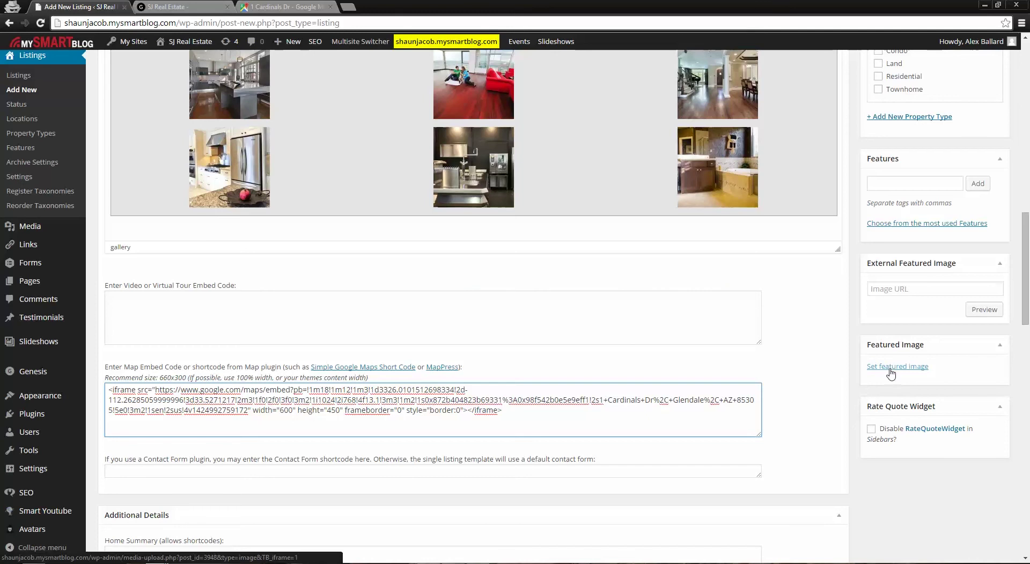
Set the pool photo 03C06215.jpg as the listing's featured image
click(890, 370)
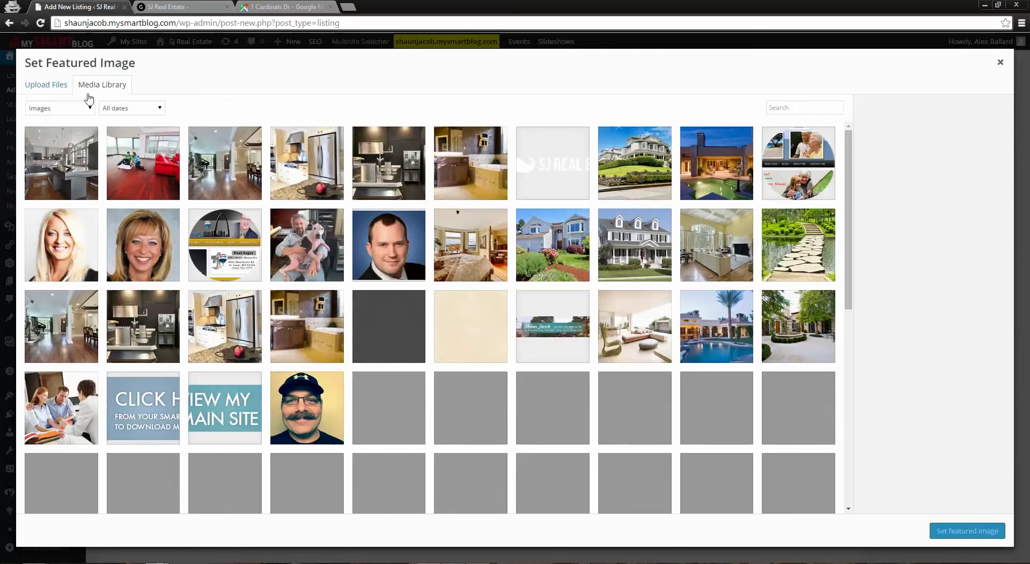
click(37, 96)
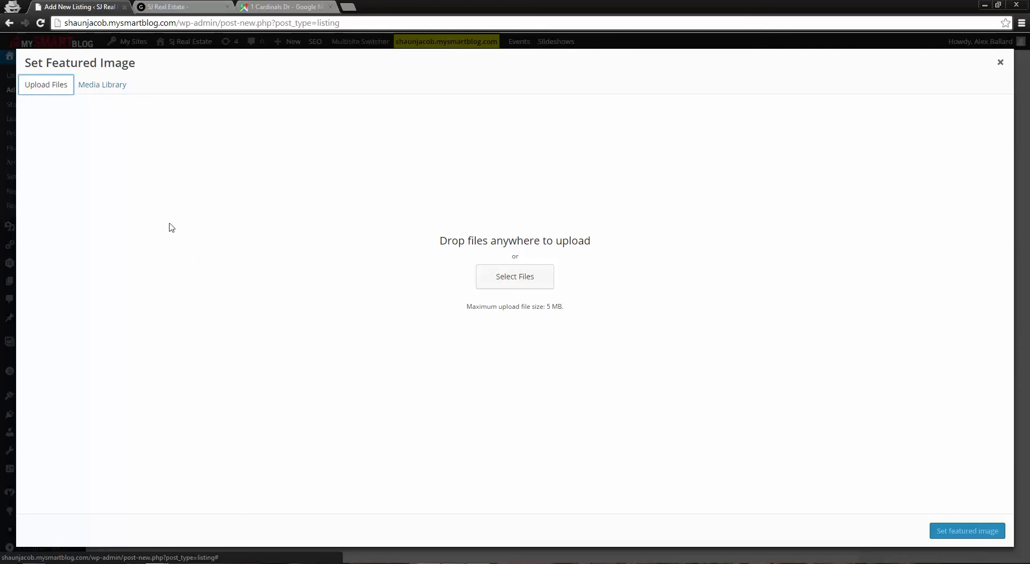
click(107, 88)
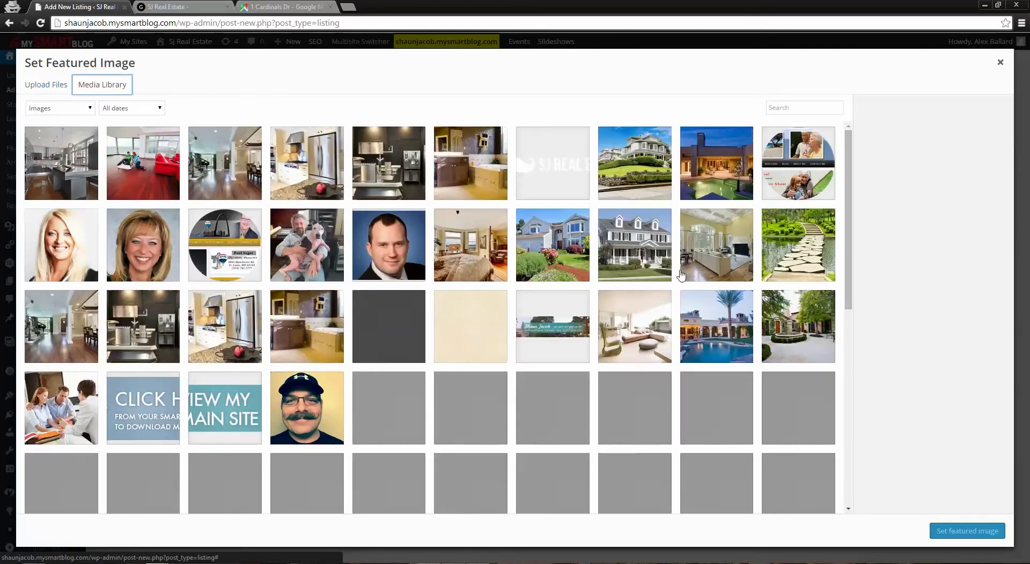
click(713, 328)
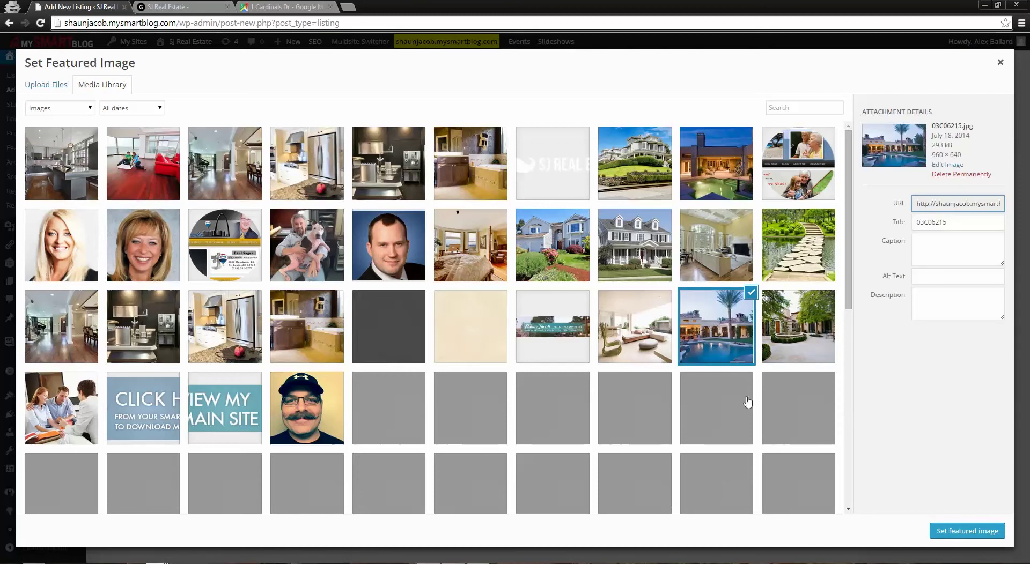
click(955, 535)
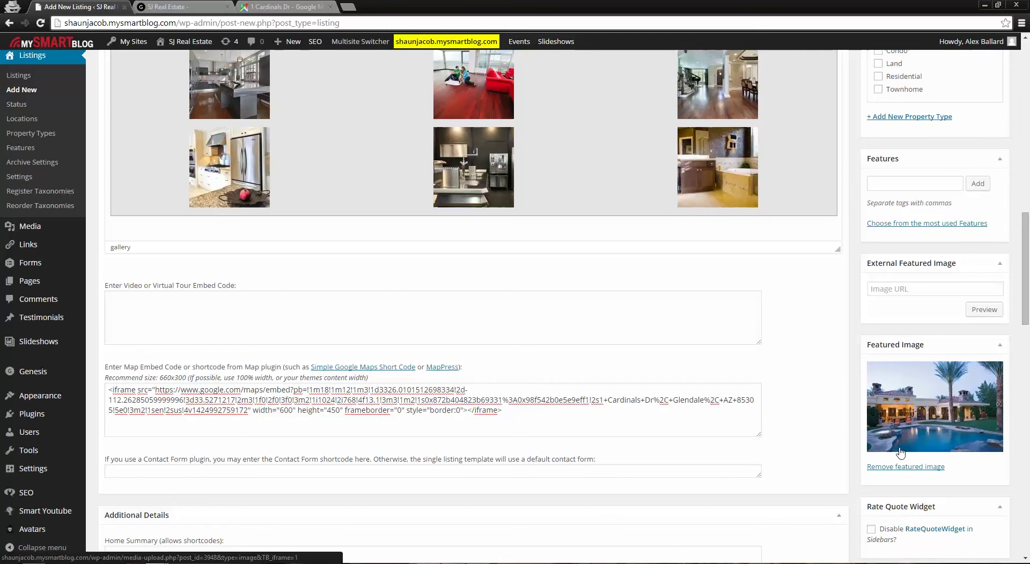
scroll(900, 453, up, 4)
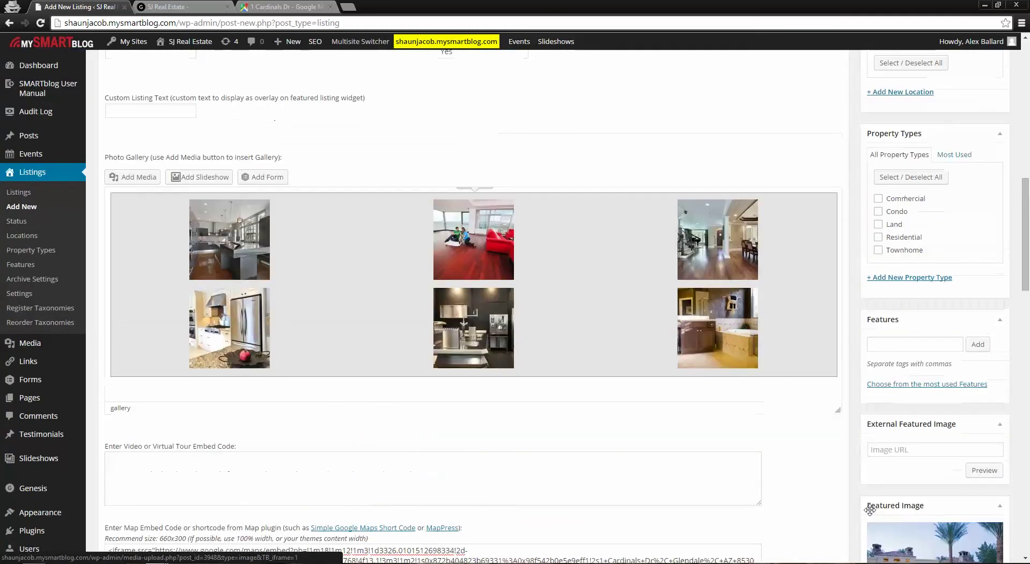
Add the feature tags Pool and Garage in the Features box
click(916, 401)
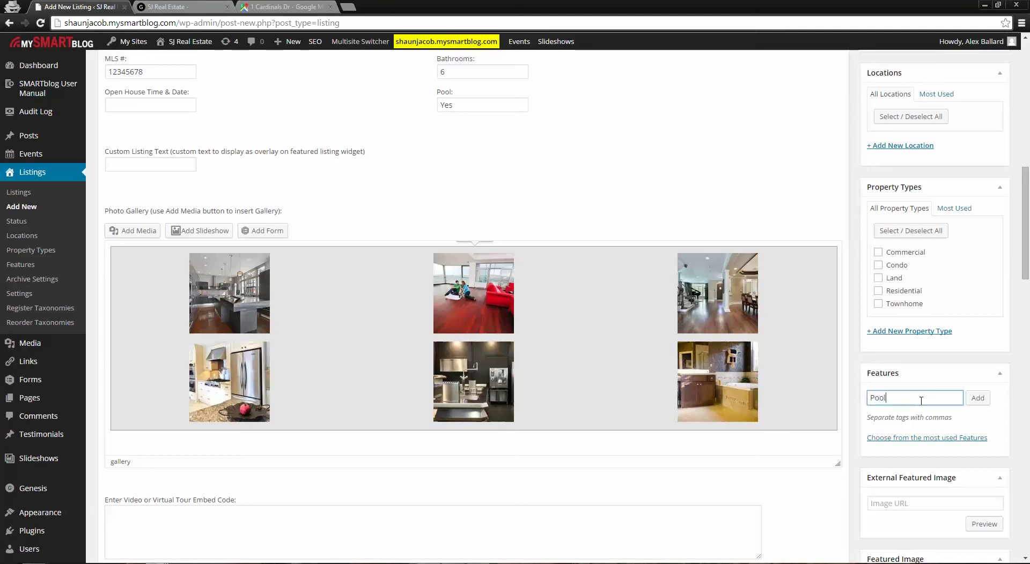
click(976, 398)
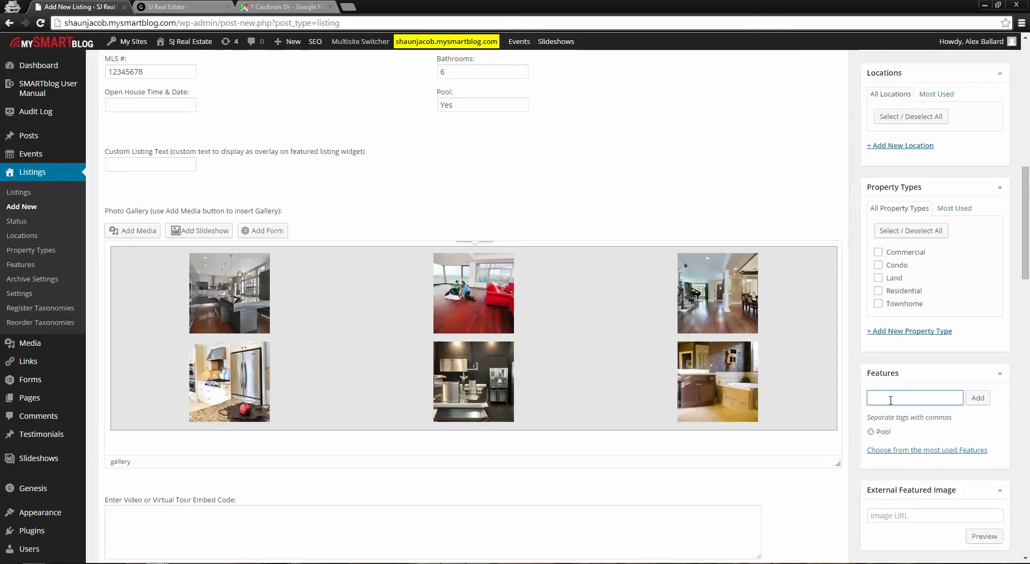
text(Garage)
click(977, 398)
scroll(938, 451, up, 2)
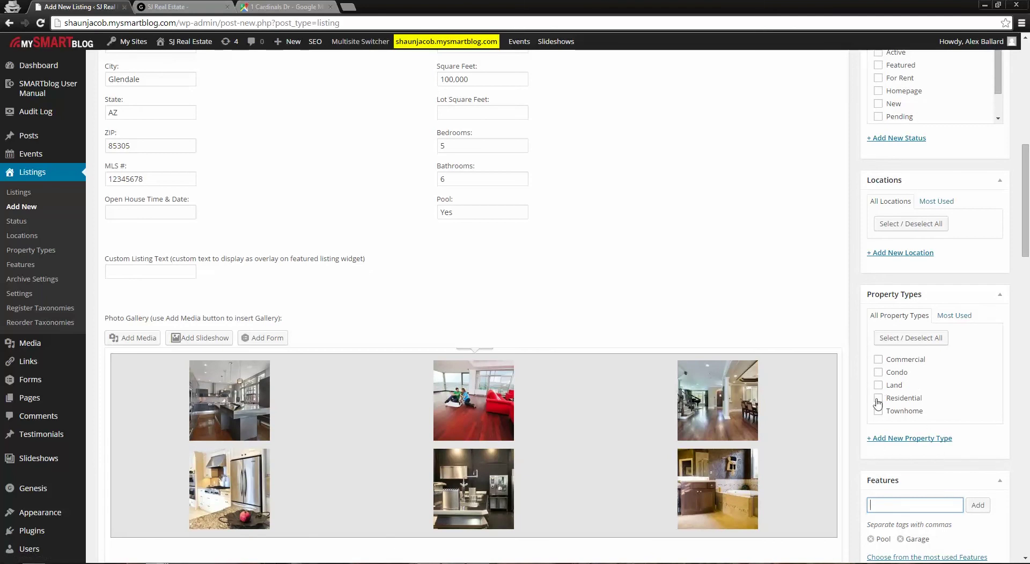
Tick Commercial under Property Types and Pending under Status
click(878, 361)
scroll(933, 408, up, 6)
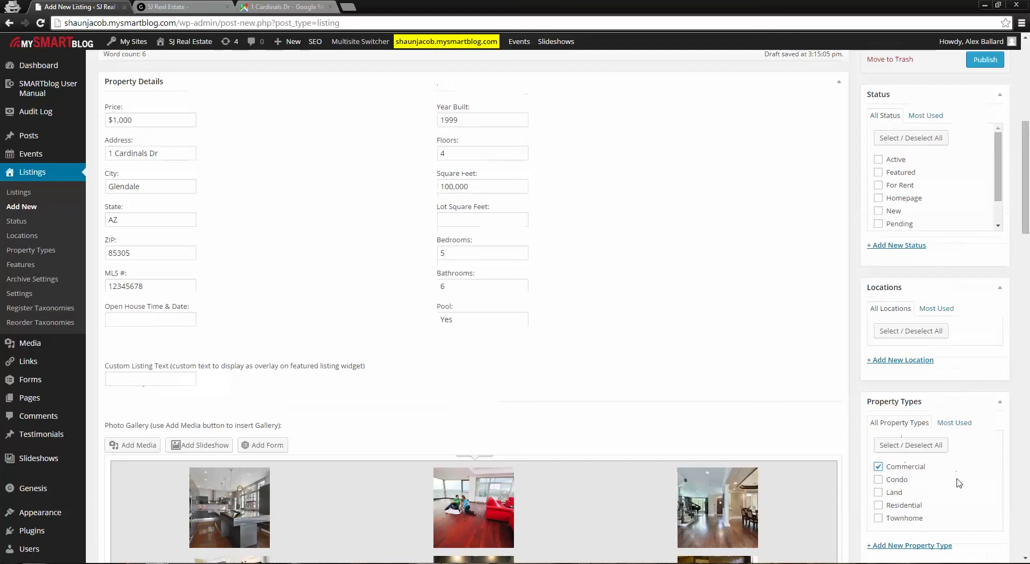
scroll(954, 491, up, 1)
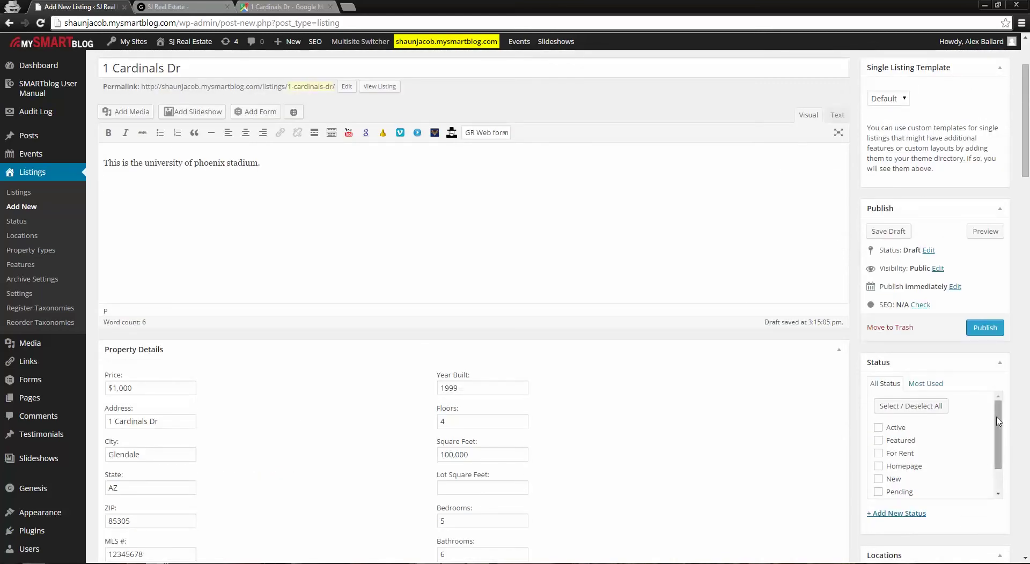
drag(998, 421, 1001, 441)
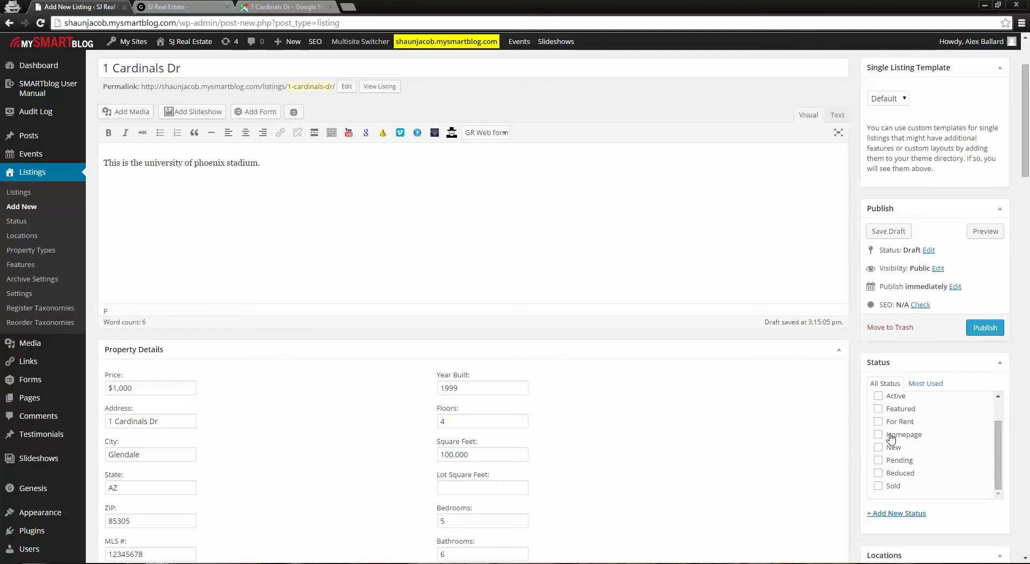
mouse_move(1000, 445)
mouse_down()
mouse_move(1002, 425)
mouse_move(1002, 447)
mouse_up()
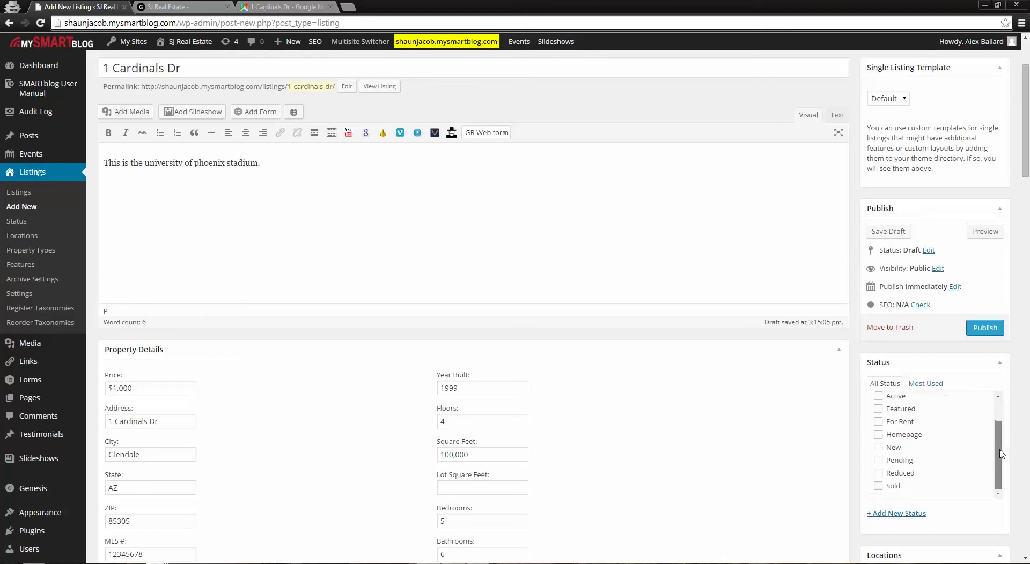
click(878, 460)
Publish the 1 Cardinals Dr listing and view the SJ Real Estate homepage
scroll(710, 523, up, 1)
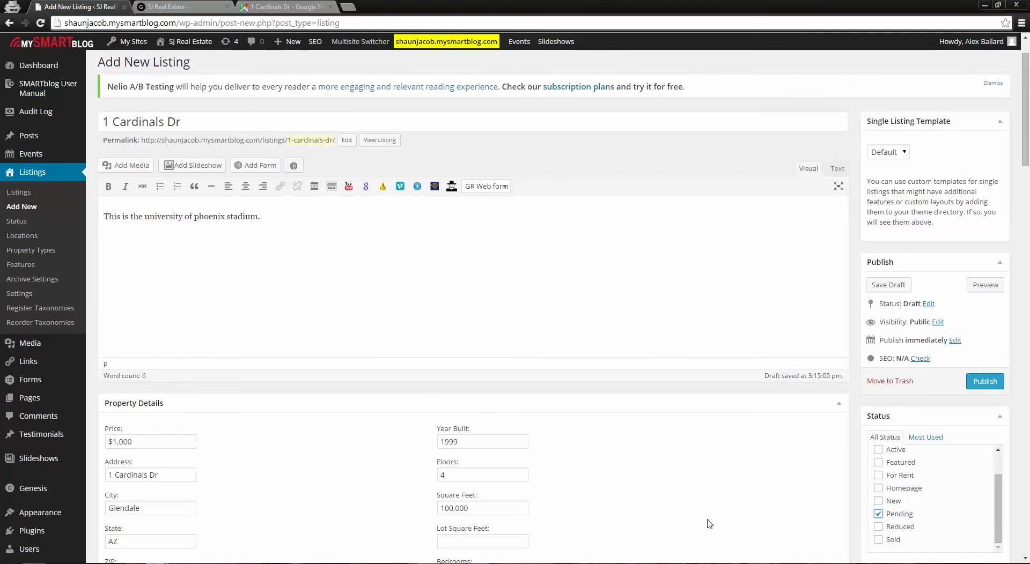
scroll(723, 506, down, 2)
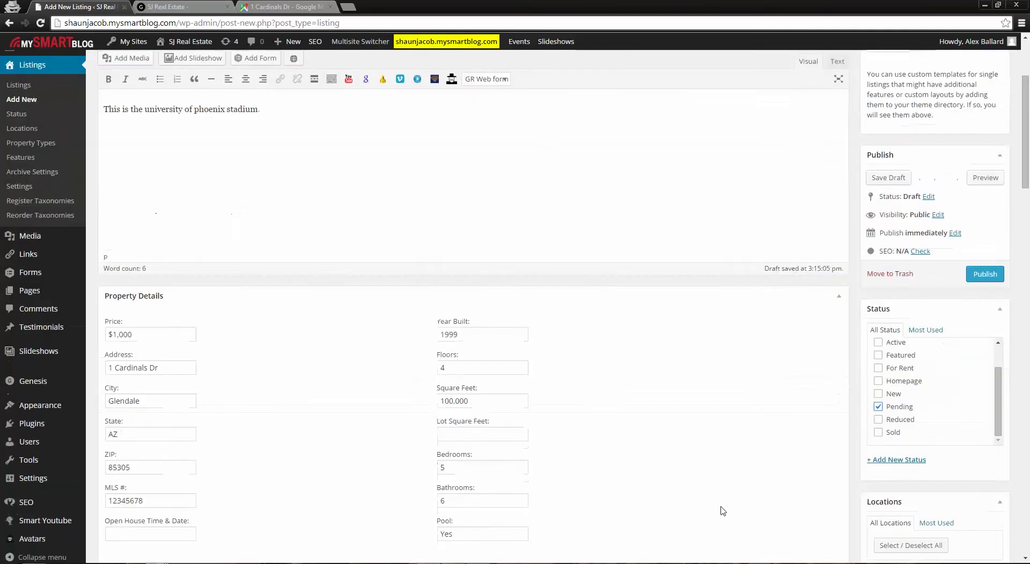
scroll(722, 508, up, 2)
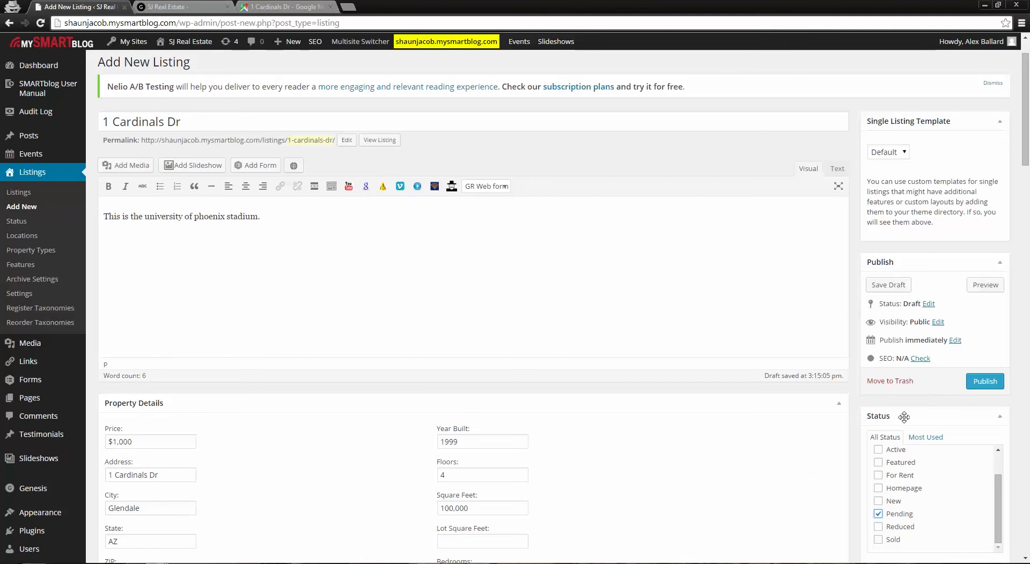
click(984, 382)
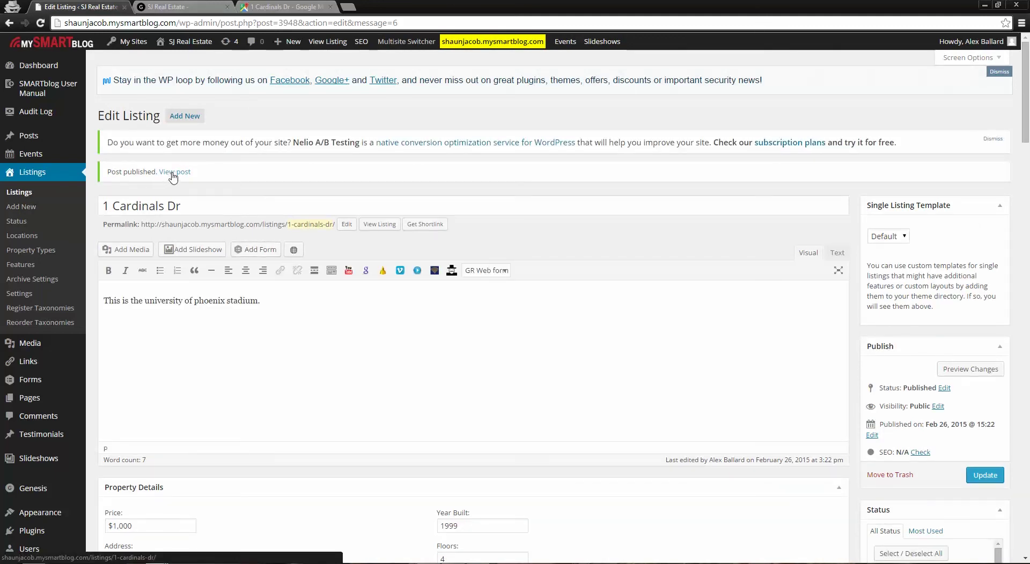
click(175, 5)
Reload the SJ Real Estate home page and open the 1 Cardinals Dr featured listing
scroll(371, 316, up, 4)
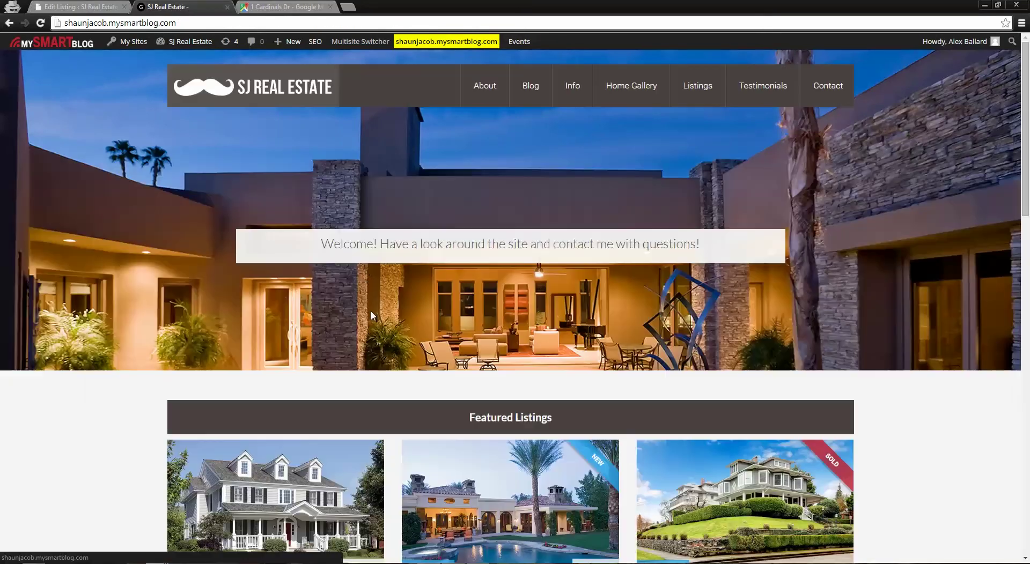
click(295, 103)
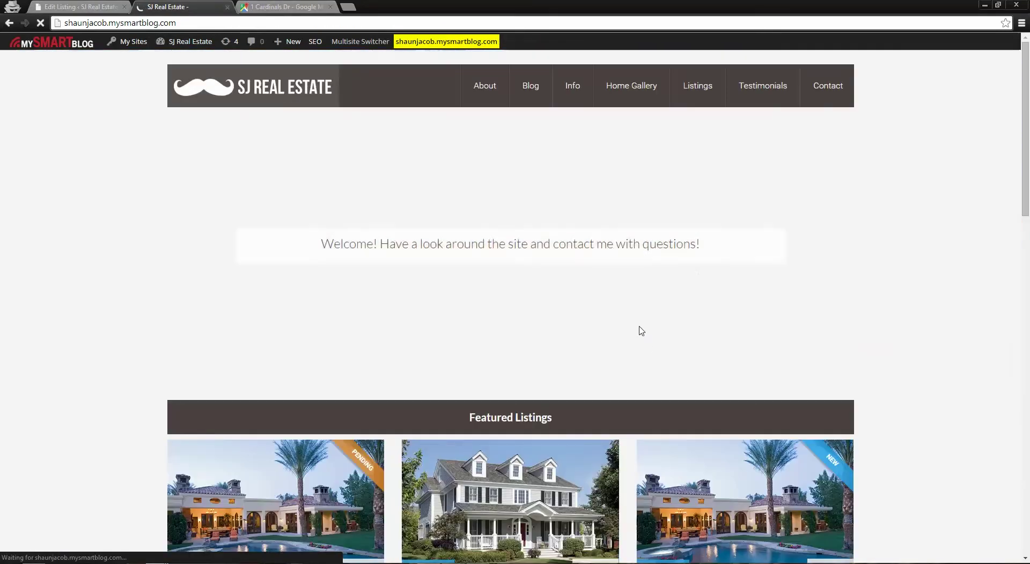
scroll(484, 513, down, 2)
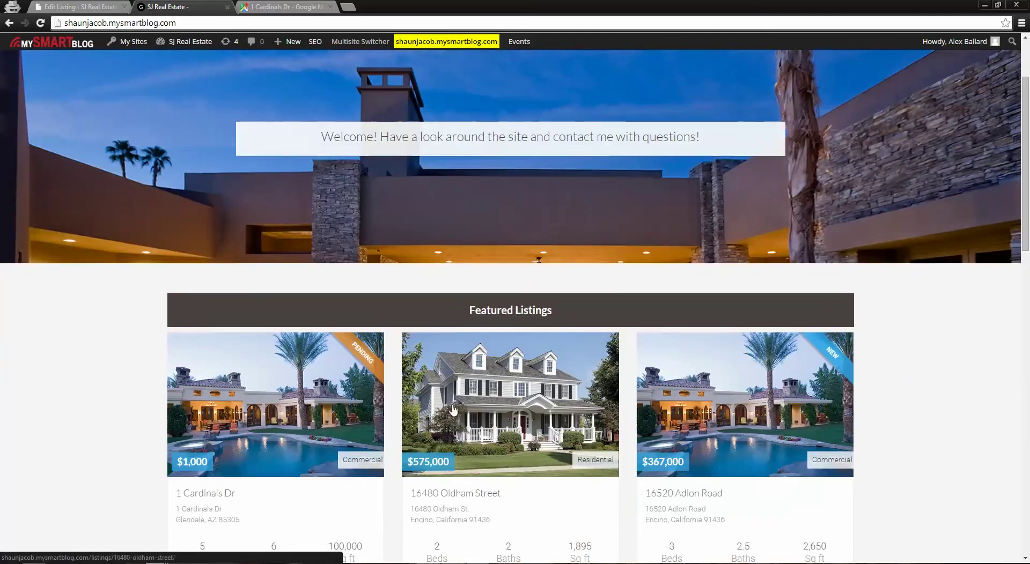
scroll(474, 425, down, 2)
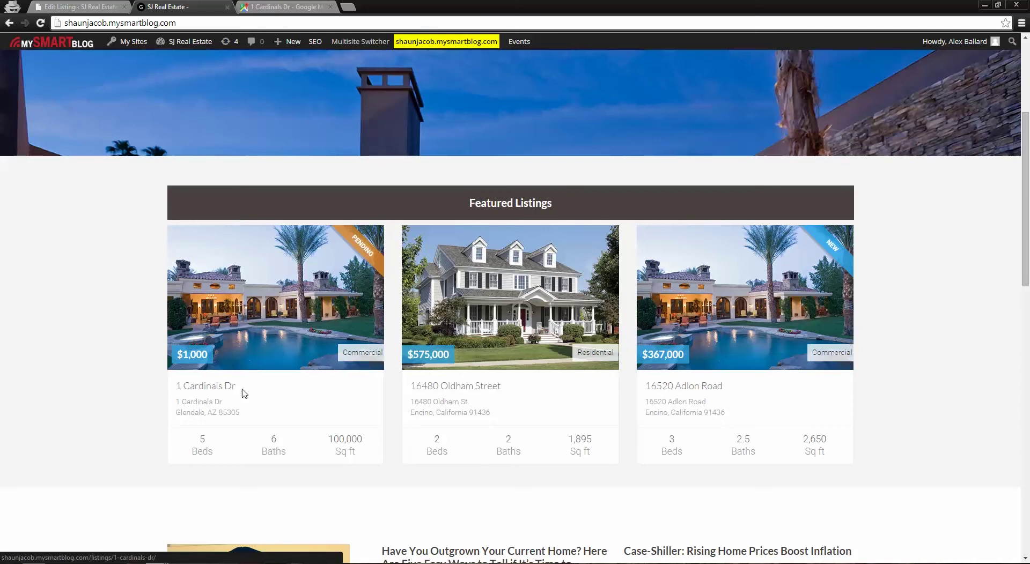
click(265, 308)
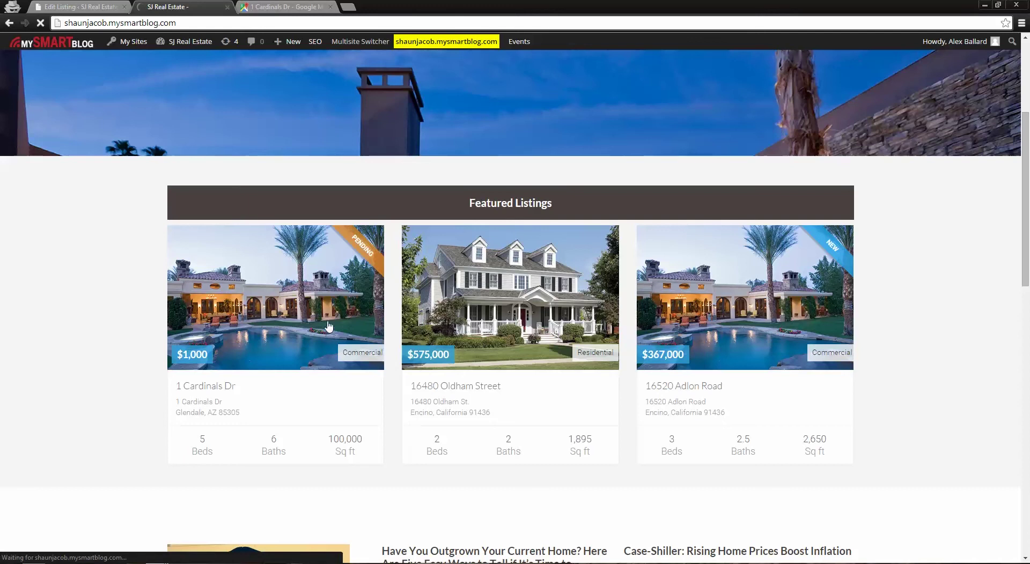
scroll(439, 396, down, 4)
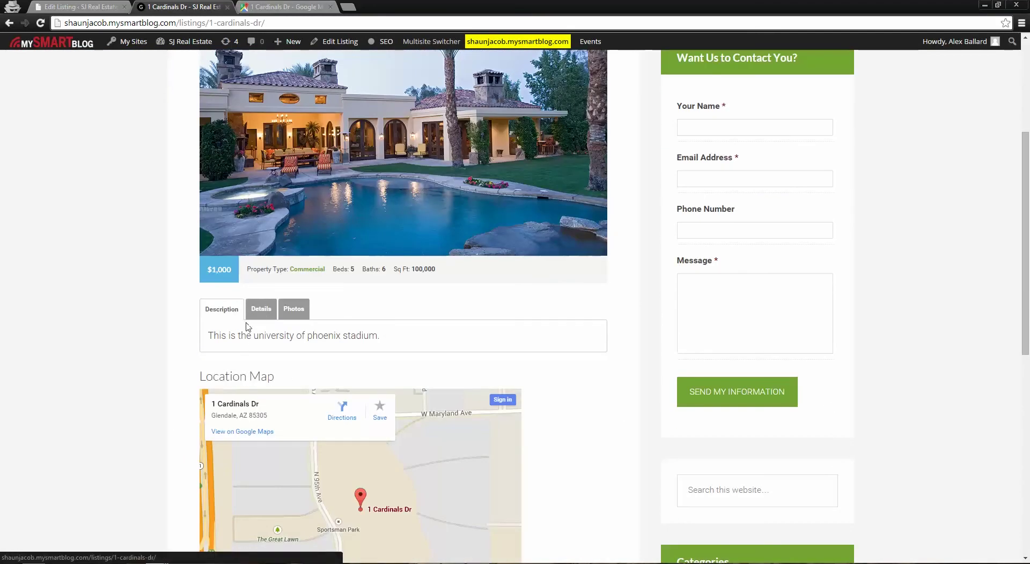
Review the 1 Cardinals Dr property details table and its six-photo gallery
click(262, 309)
scroll(441, 326, down, 1)
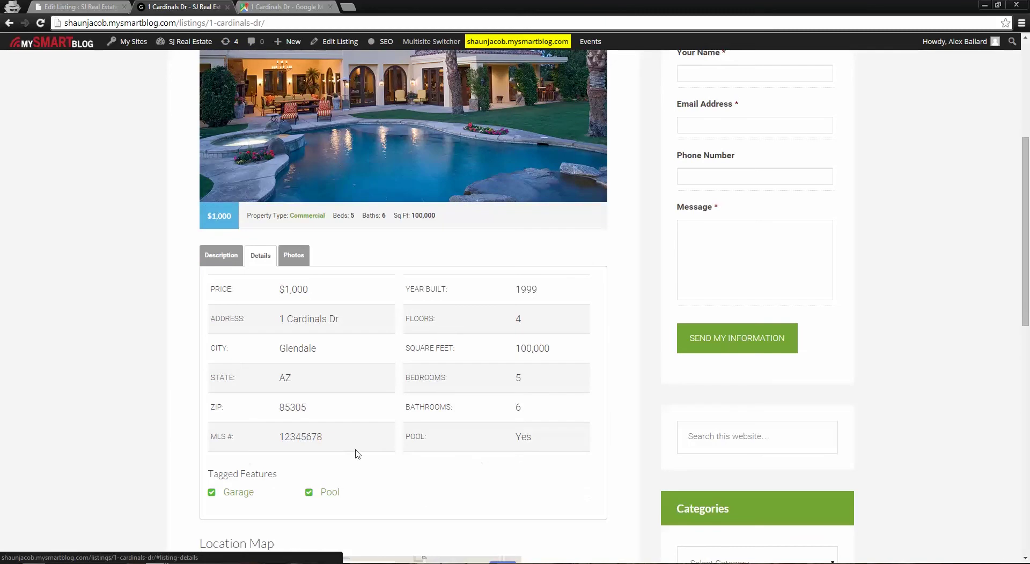
scroll(317, 488, down, 2)
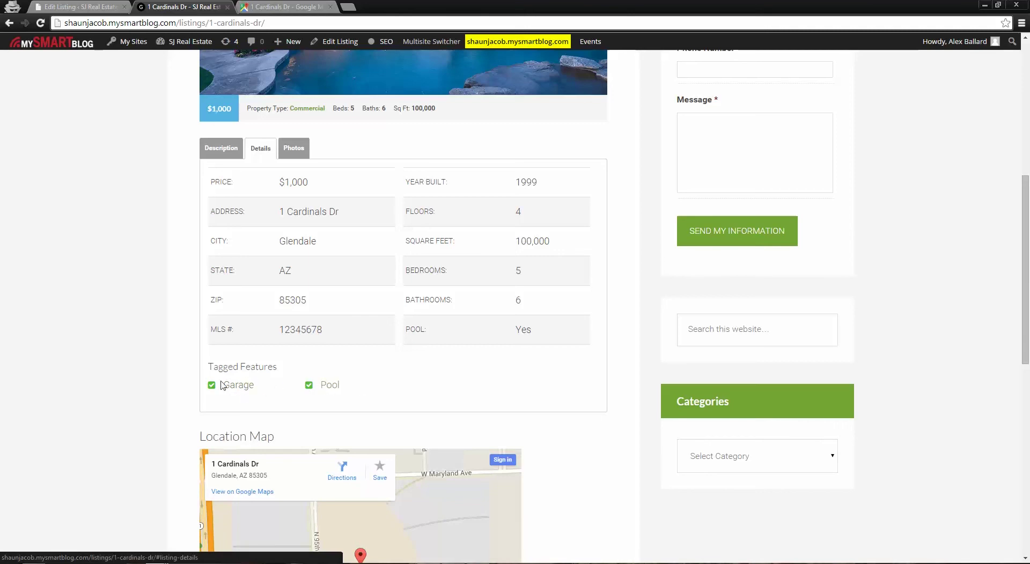
scroll(354, 297, up, 1)
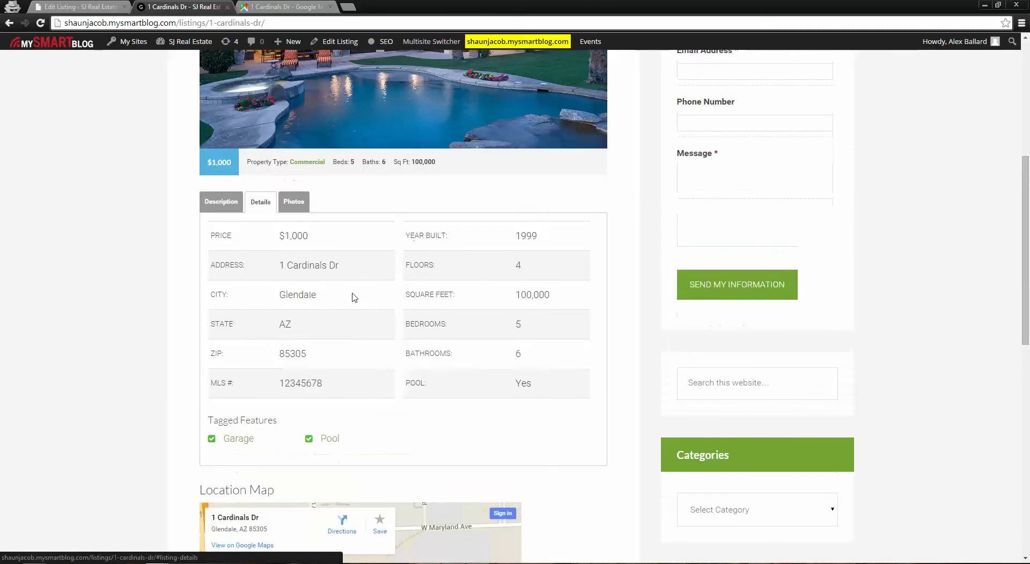
click(293, 204)
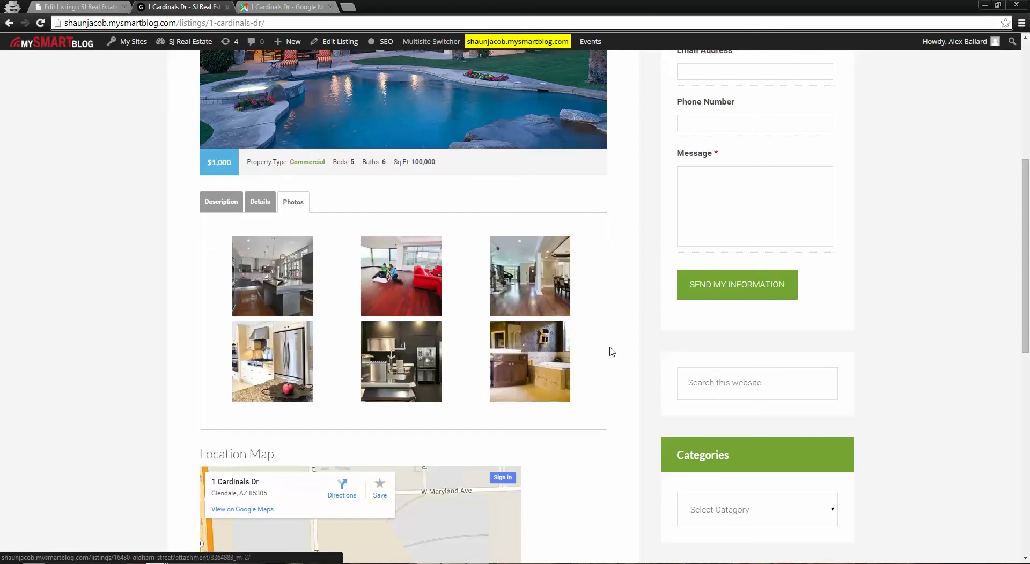
scroll(617, 364, down, 5)
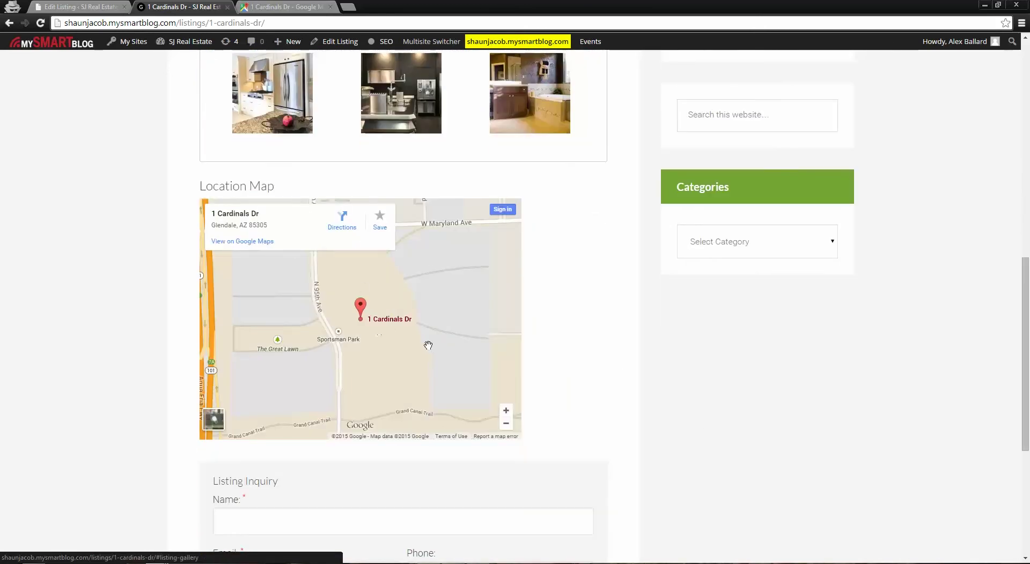
scroll(579, 437, down, 5)
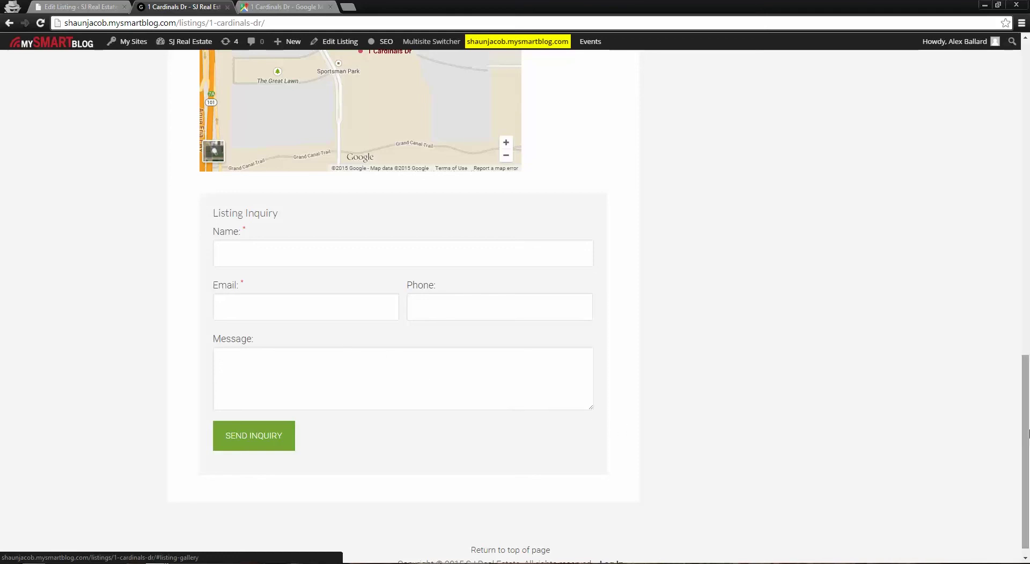
View the site homepage, then return to the Edit Listing tab
drag(1028, 440, 1027, 111)
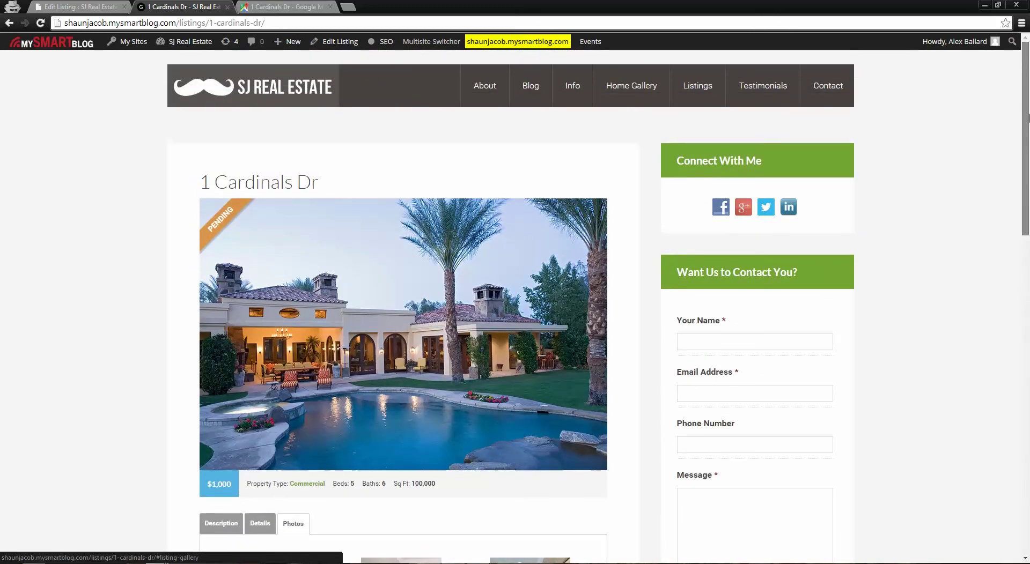
click(315, 102)
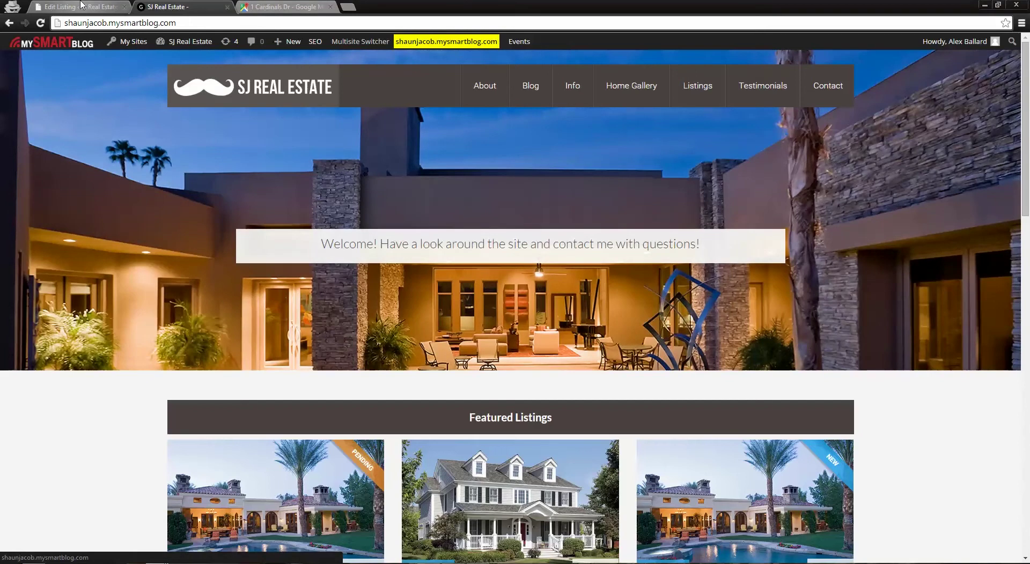
click(81, 5)
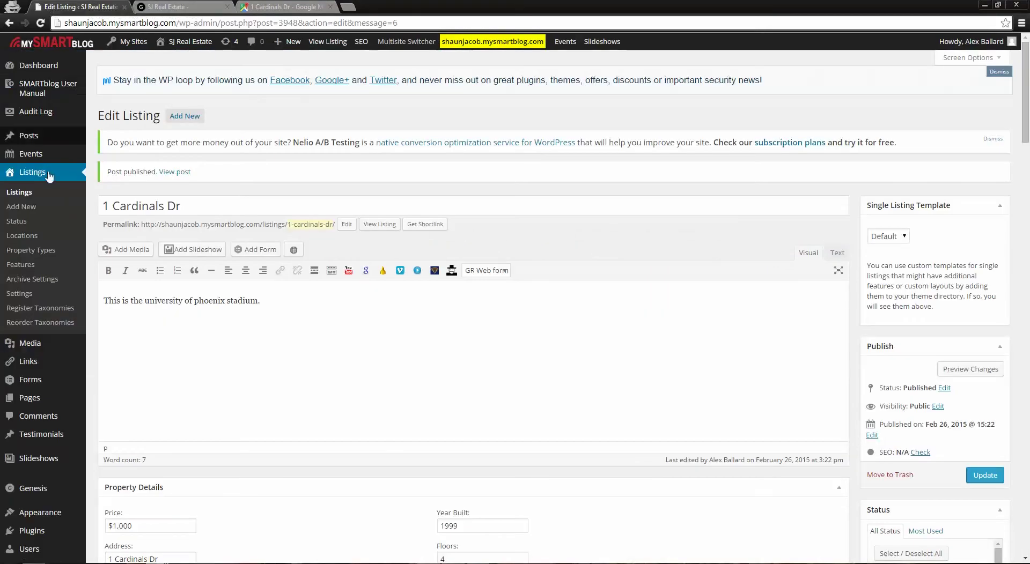
Trash the 1 Cardinals Dr listing from the Listings list
click(25, 194)
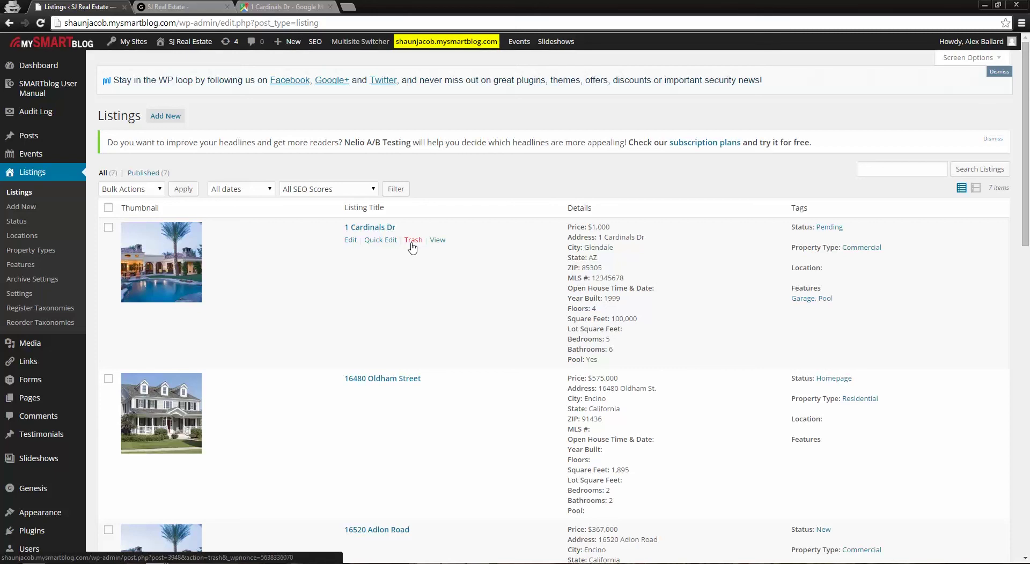
click(411, 241)
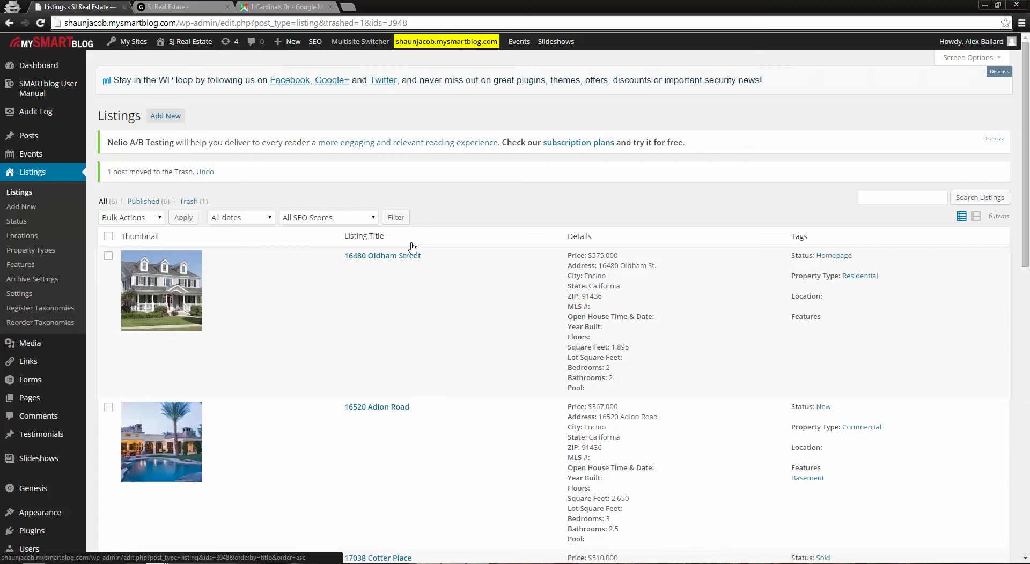
scroll(390, 333, down, 1)
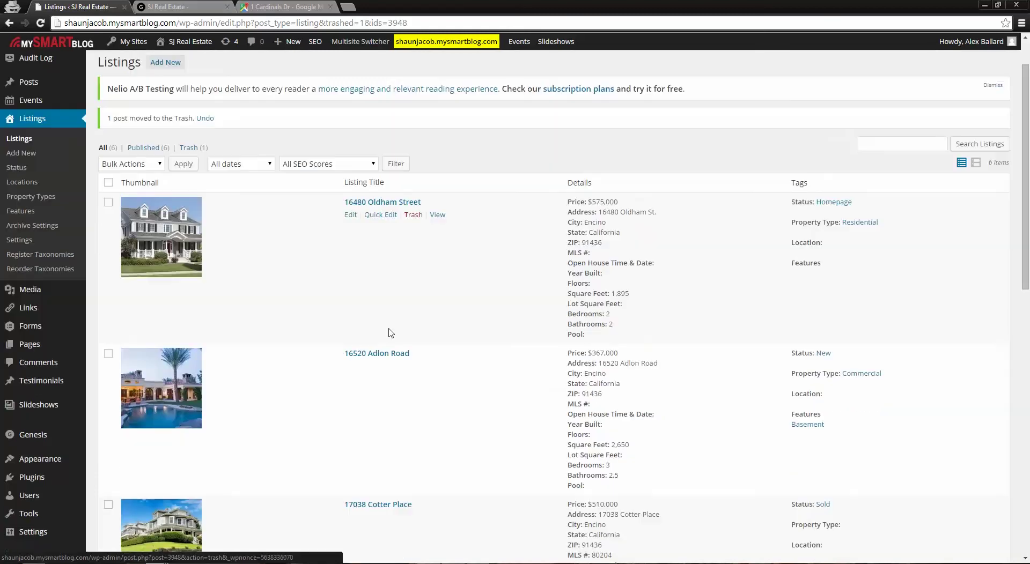
scroll(391, 349, down, 5)
scroll(397, 375, up, 6)
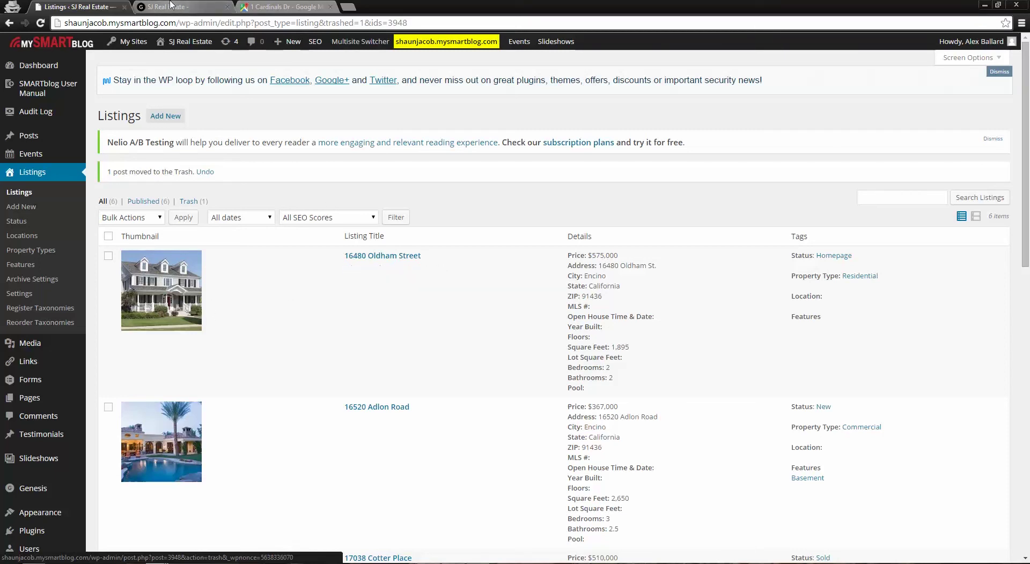
Check the live homepage, then confirm six published listings remain in the admin list
click(175, 5)
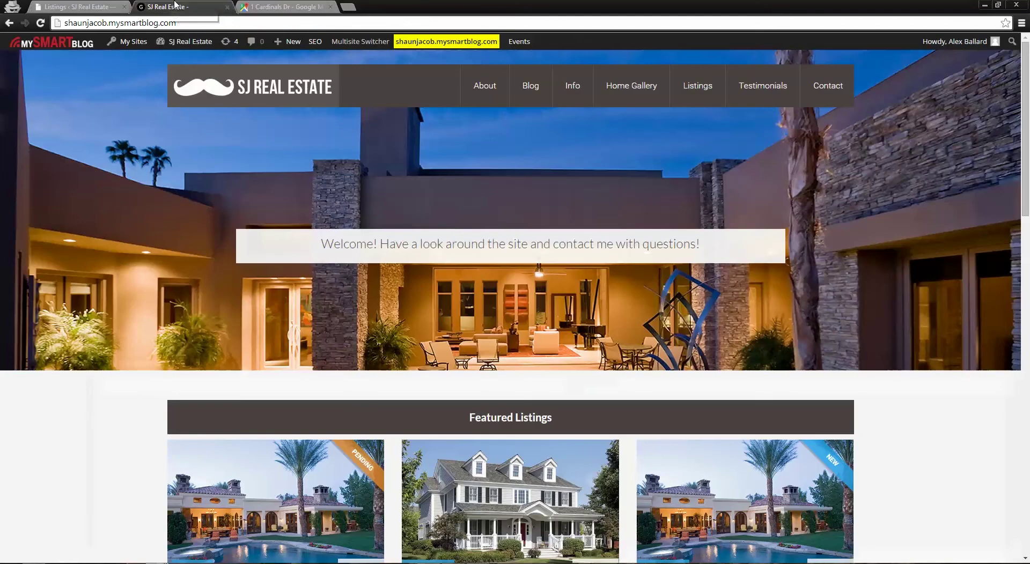
scroll(466, 368, down, 3)
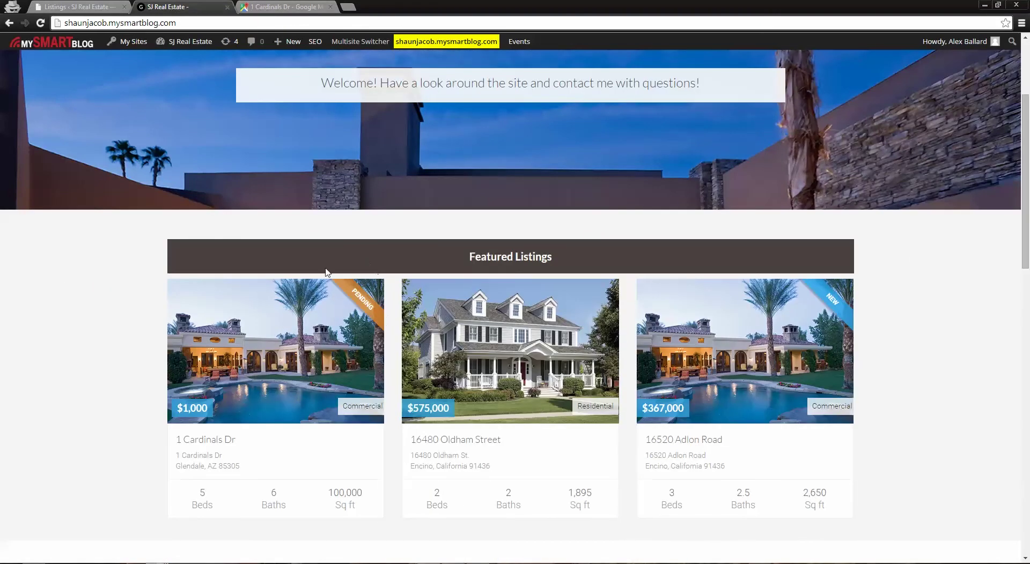
scroll(394, 300, up, 3)
click(100, 6)
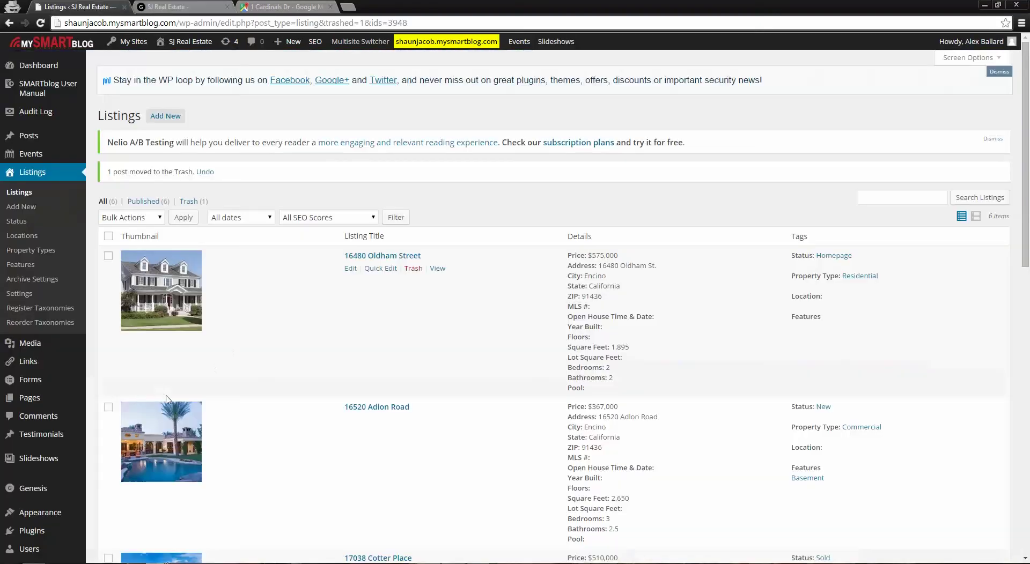
scroll(378, 423, down, 1)
scroll(377, 424, down, 1)
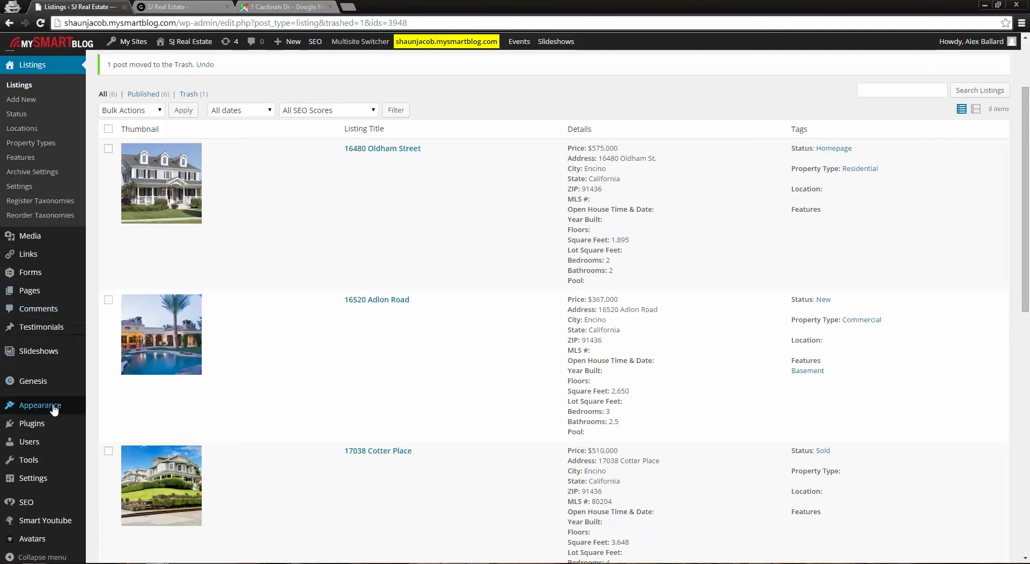
mouse_move(38, 414)
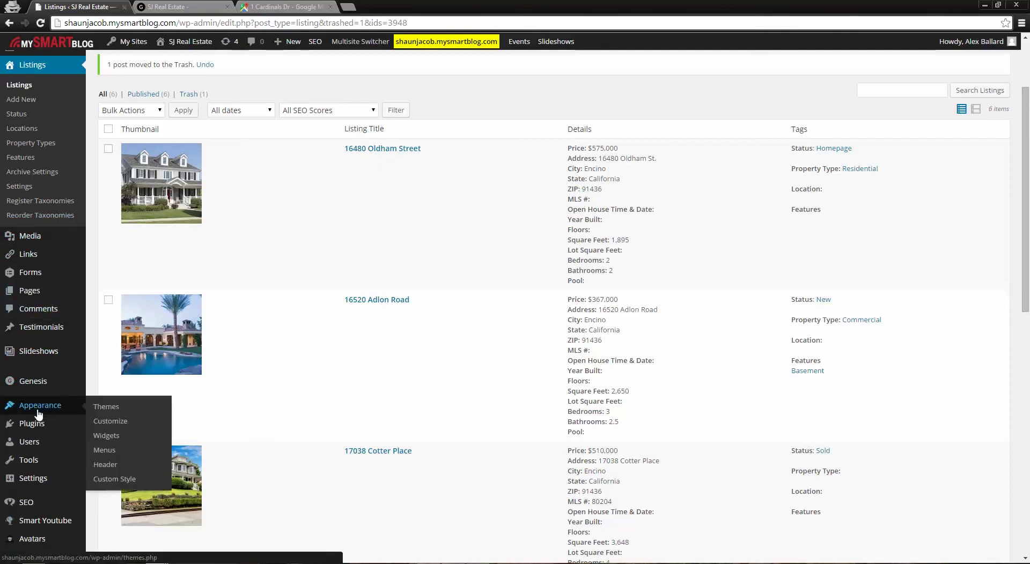
Open the main nav menu editor and compare it with the live site's navigation
click(105, 450)
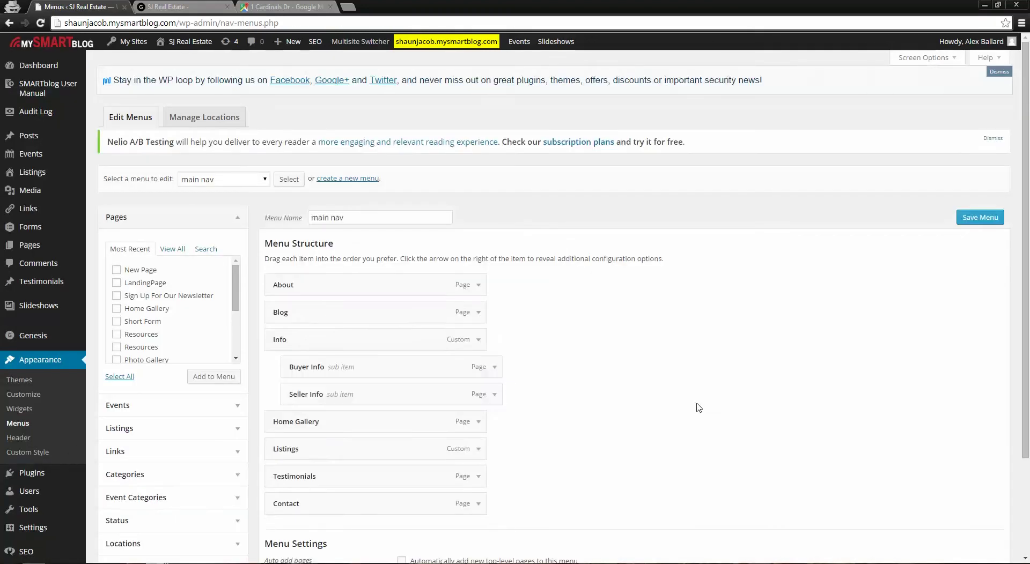
scroll(698, 408, down, 2)
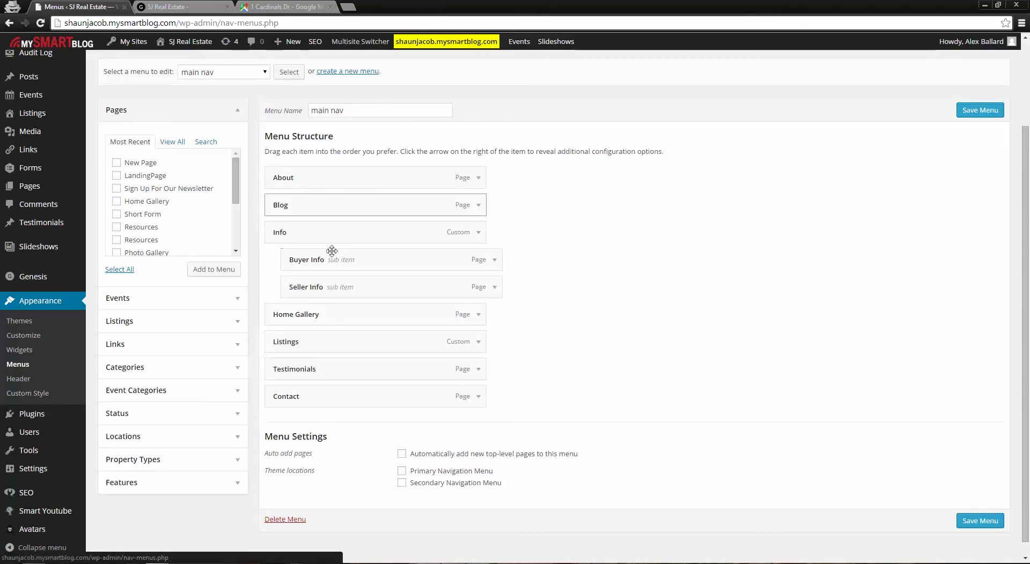
click(207, 7)
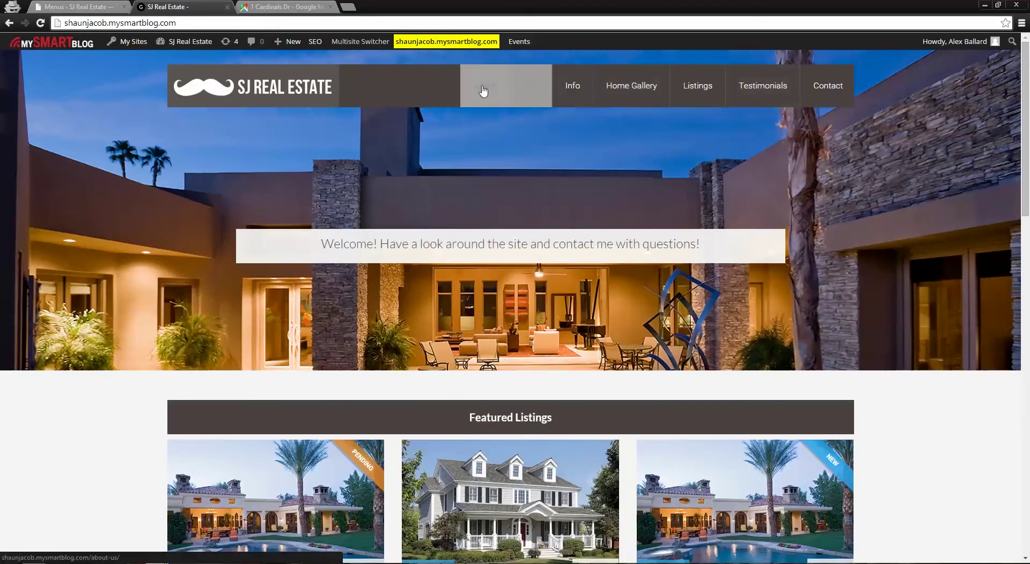
click(75, 6)
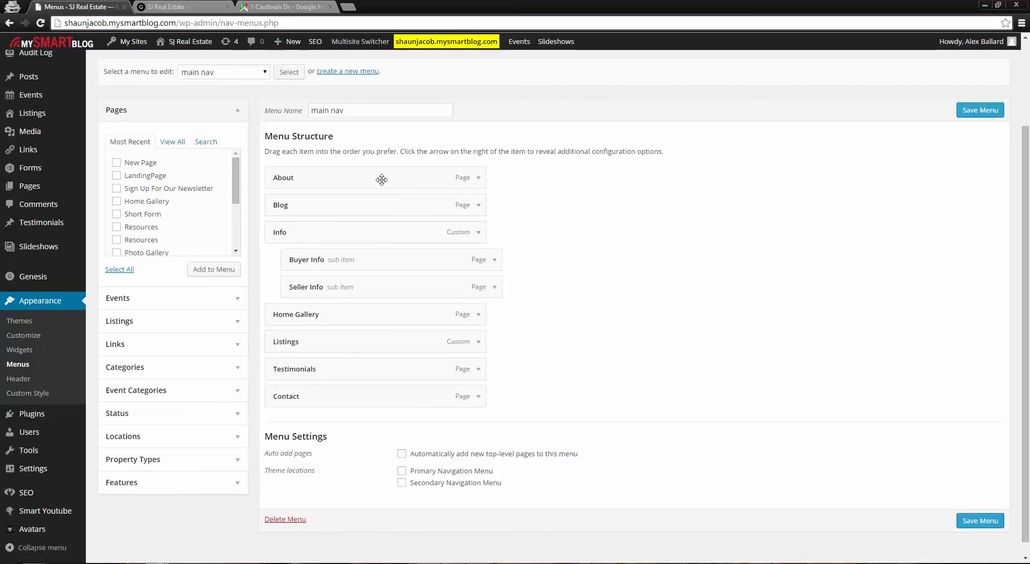
mouse_move(341, 177)
mouse_down()
mouse_move(329, 236)
mouse_move(333, 325)
mouse_move(329, 184)
mouse_move(337, 186)
mouse_up()
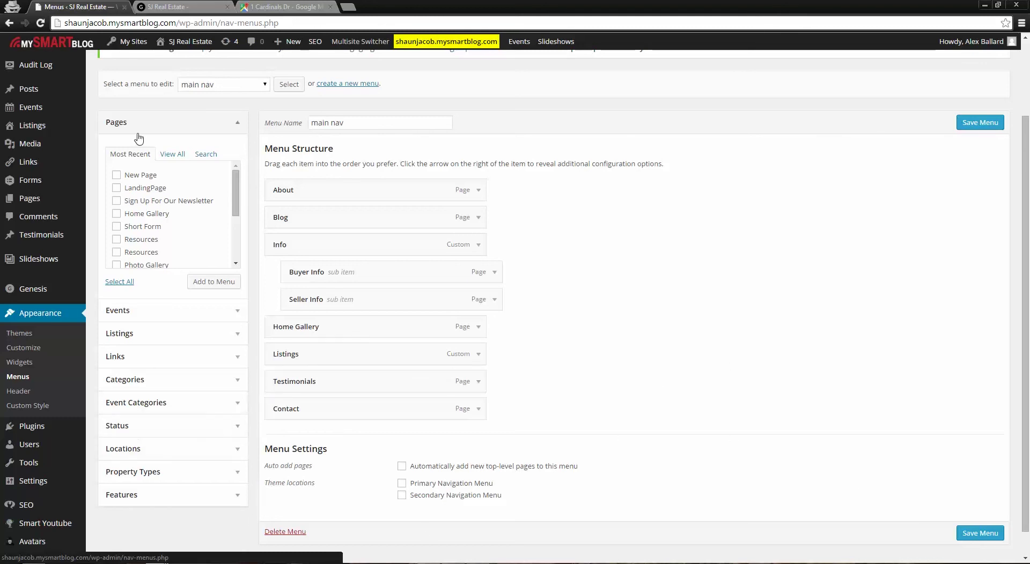
Collapse Pages and show all statuses: Active, Featured, For Rent, Pending, Sold
click(239, 125)
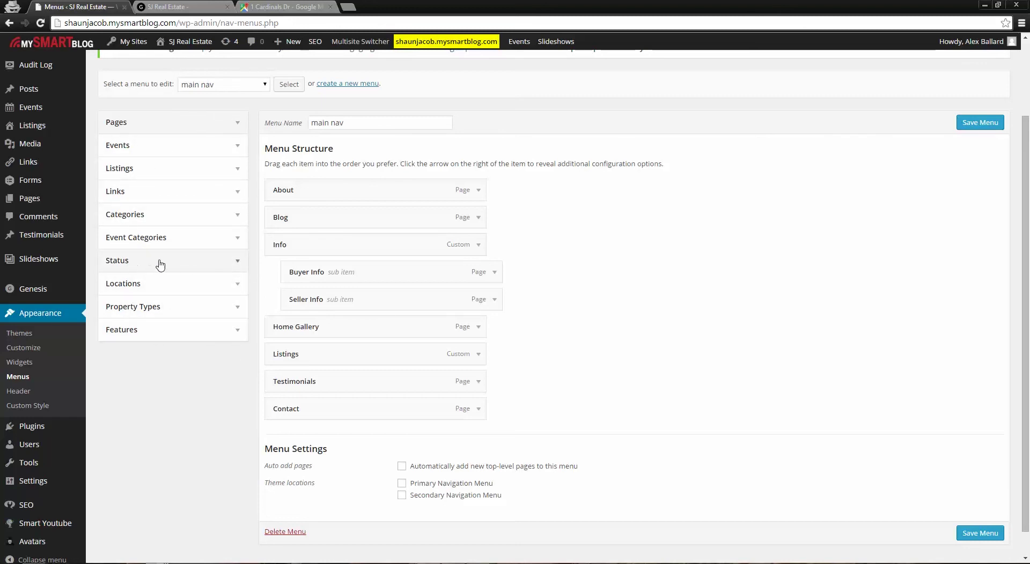
click(239, 262)
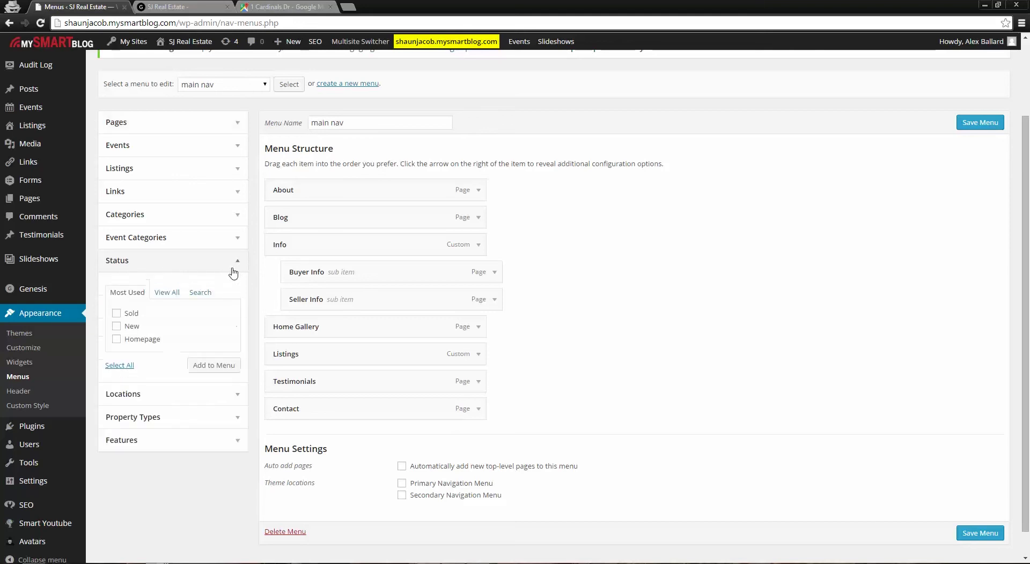
click(172, 299)
scroll(235, 368, down, 1)
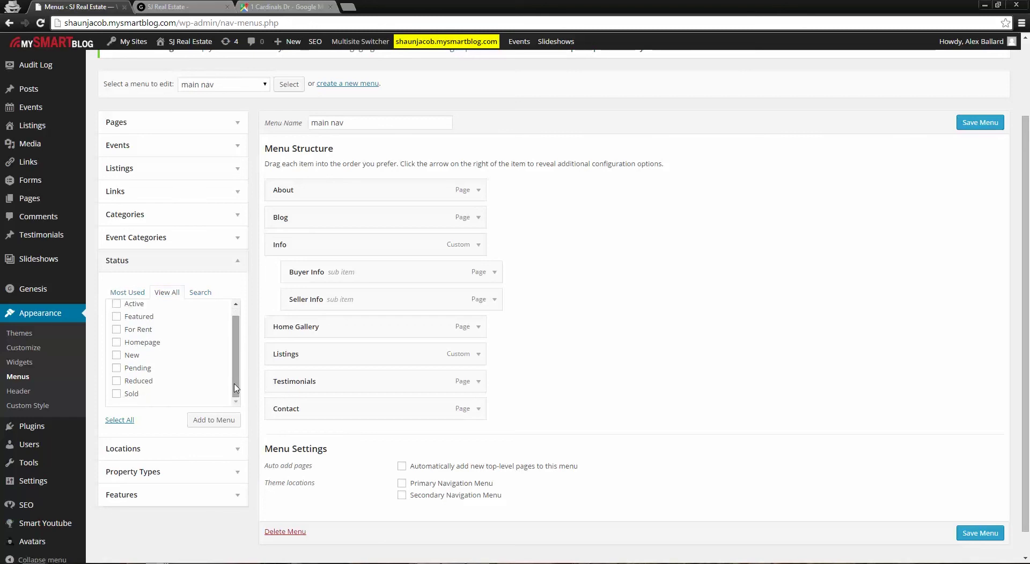
scroll(234, 384, up, 1)
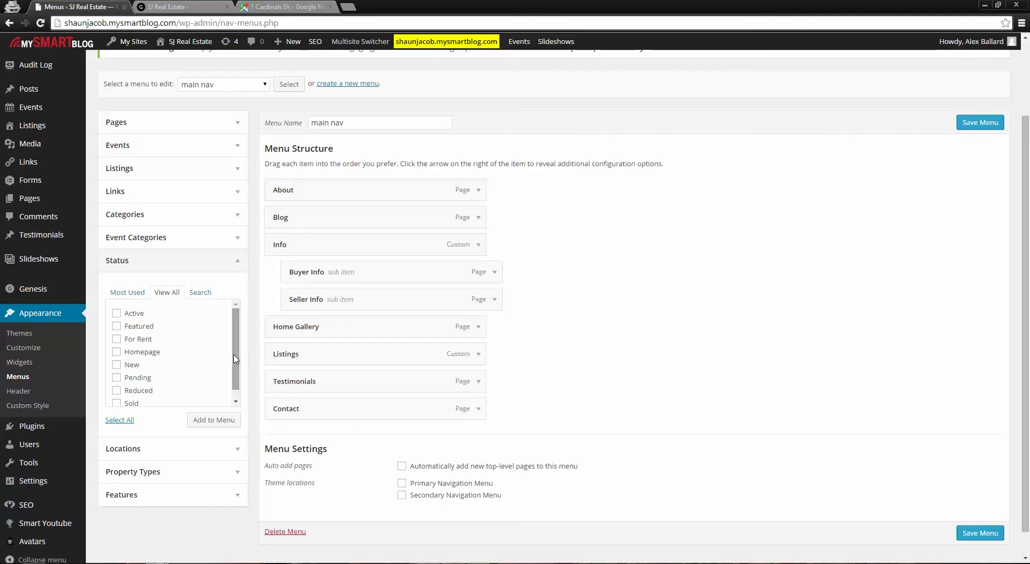
scroll(221, 371, down, 1)
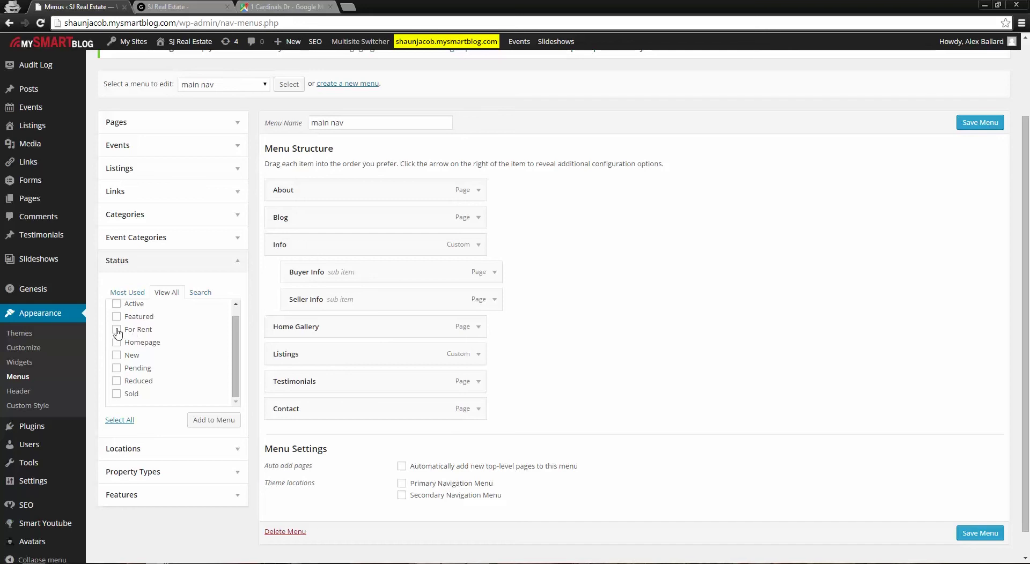
Add For Rent to the main nav, nest it under Listings, and save the menu
click(210, 422)
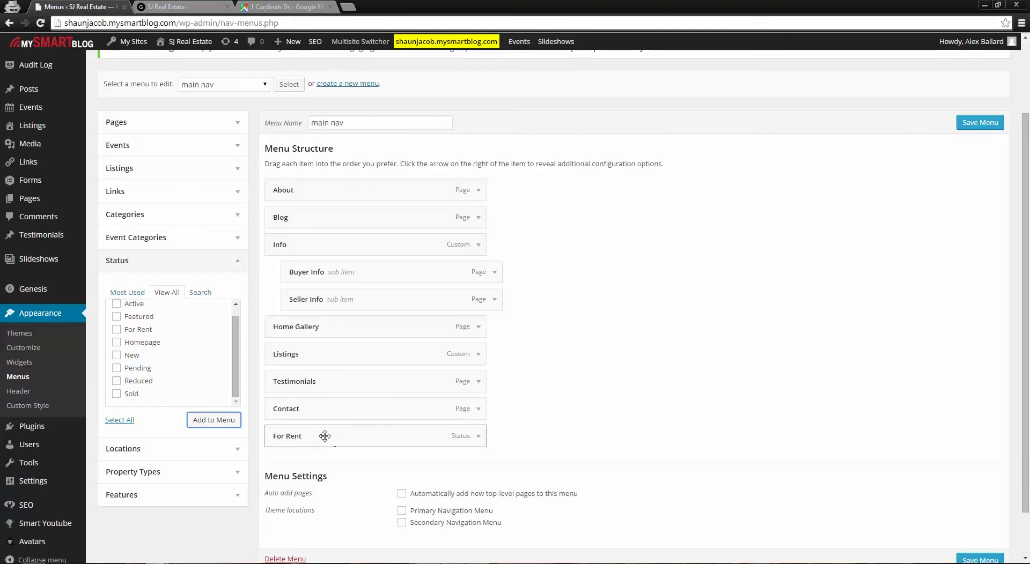
drag(325, 436, 322, 181)
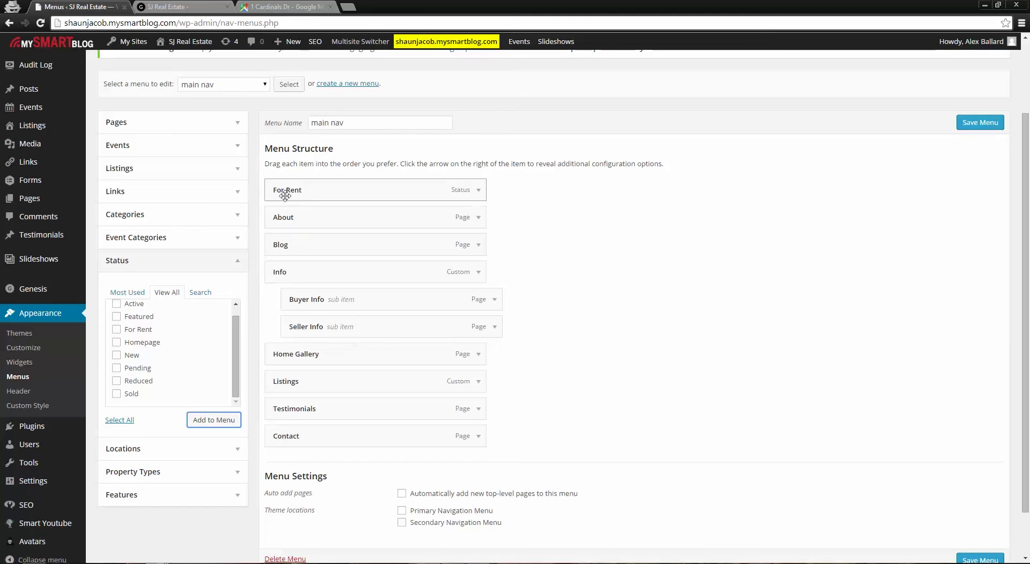
drag(293, 190, 293, 384)
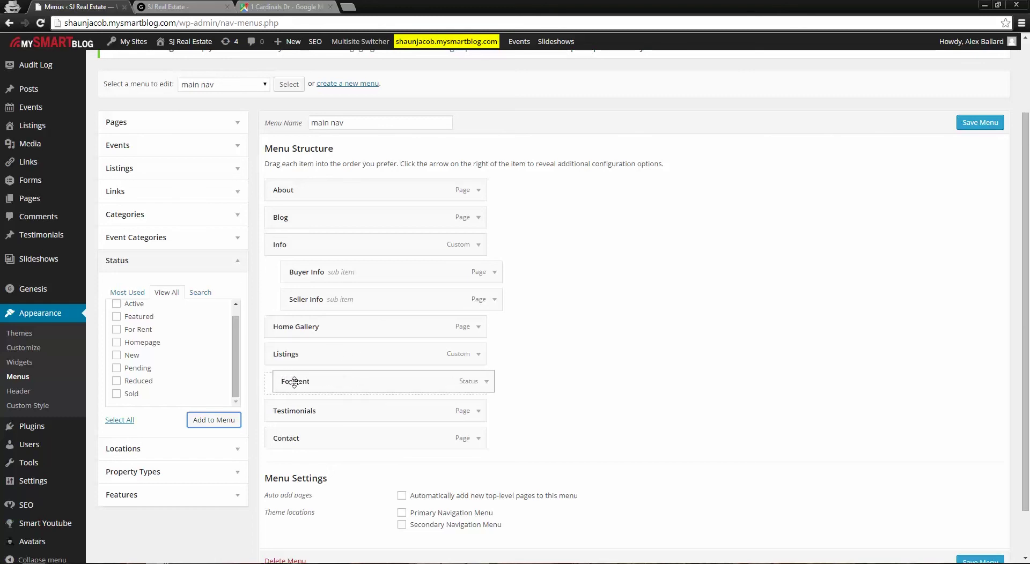
drag(290, 382, 304, 382)
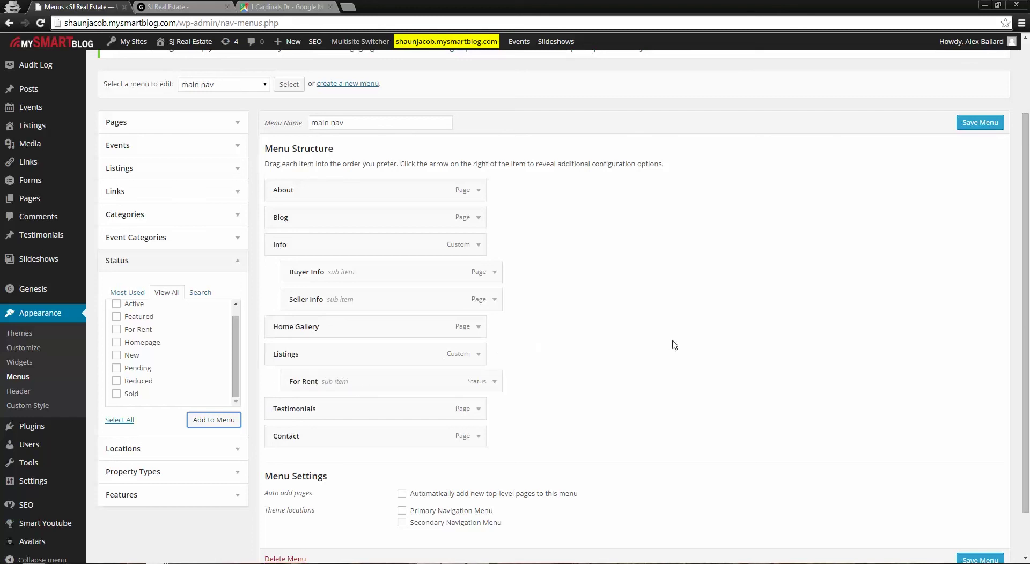
scroll(606, 354, down, 1)
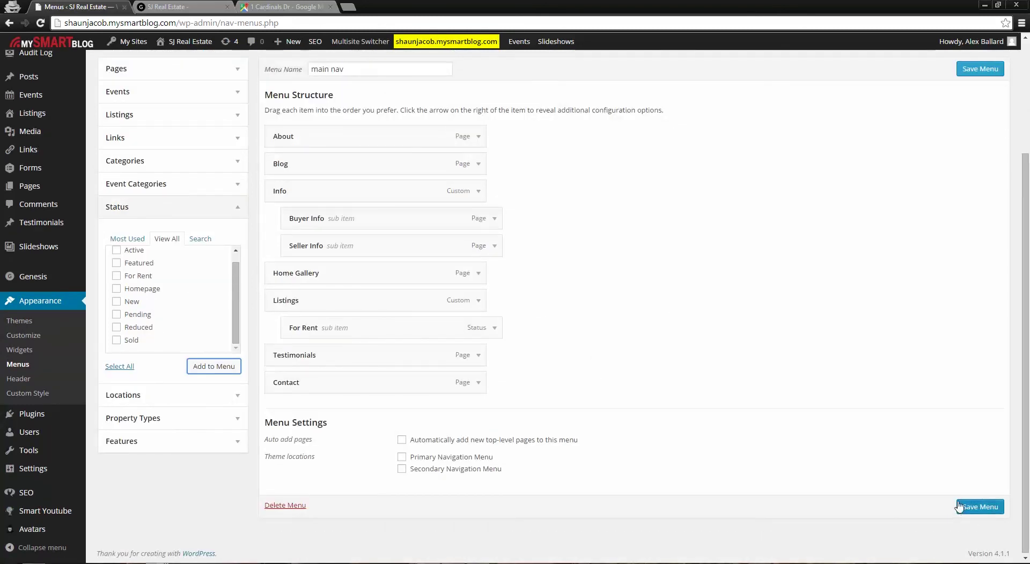
click(978, 512)
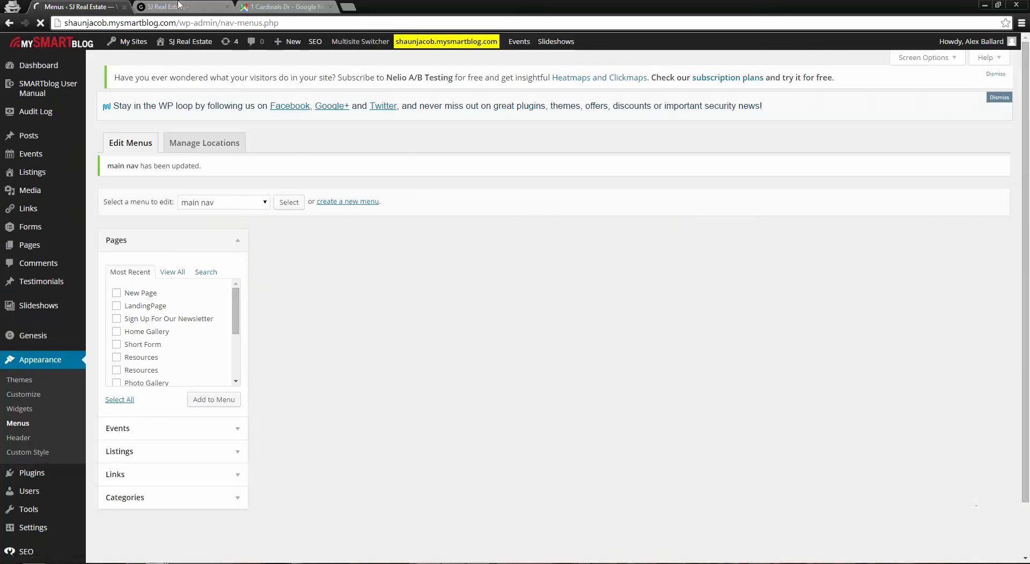
Reload the live site, browse the Listings page, then open Listings > For Rent
click(178, 5)
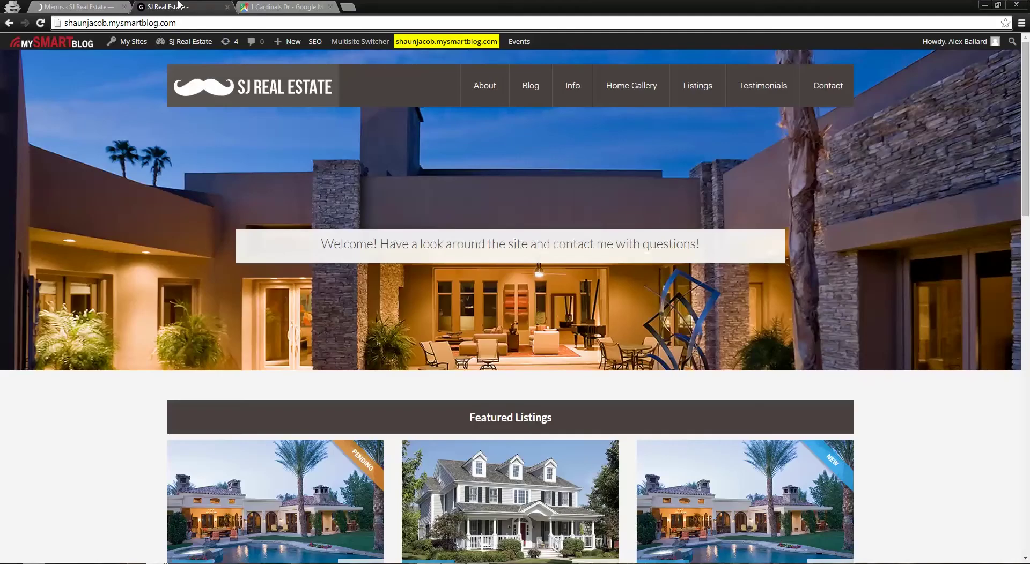
click(218, 96)
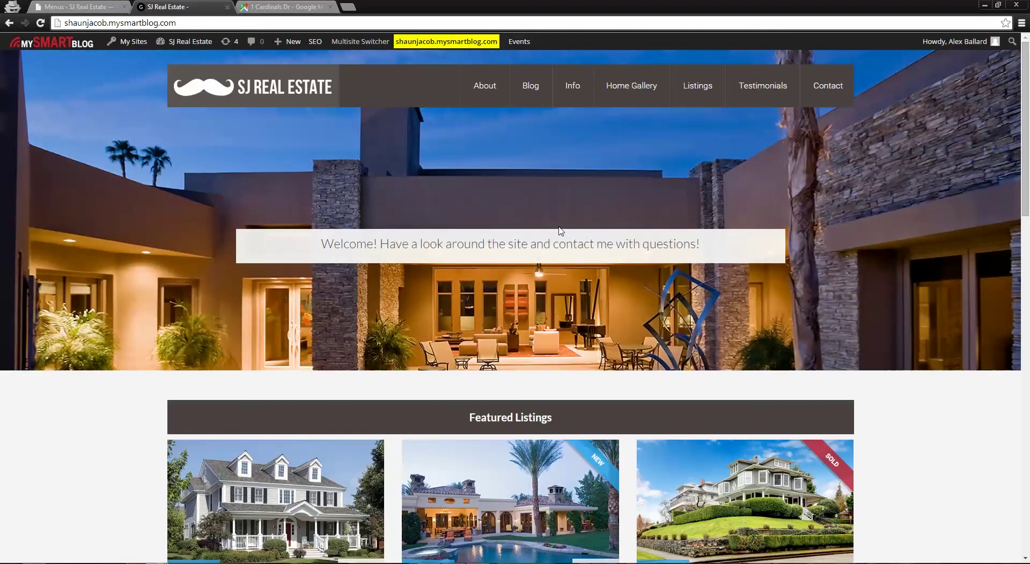
mouse_move(697, 88)
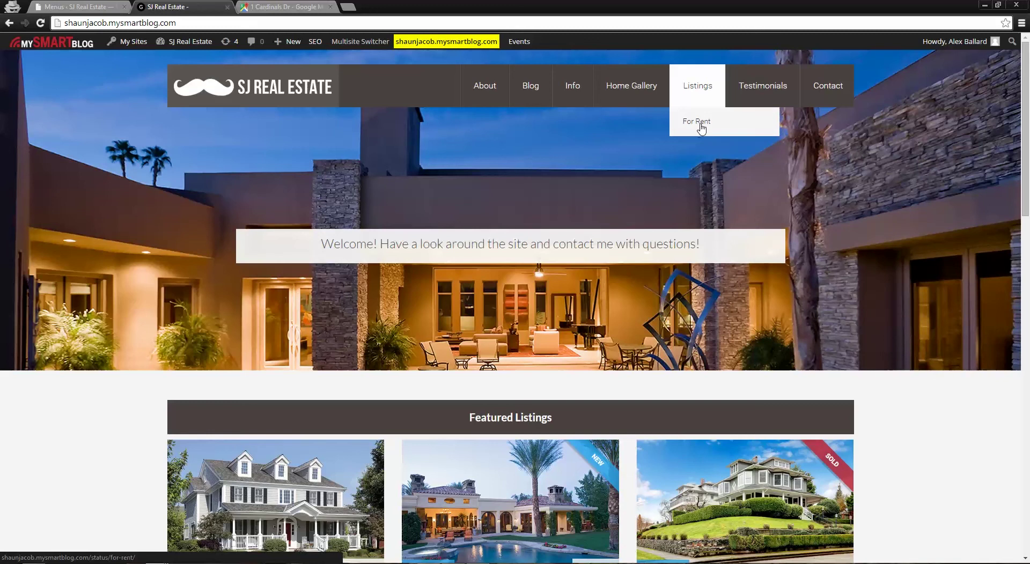
click(697, 90)
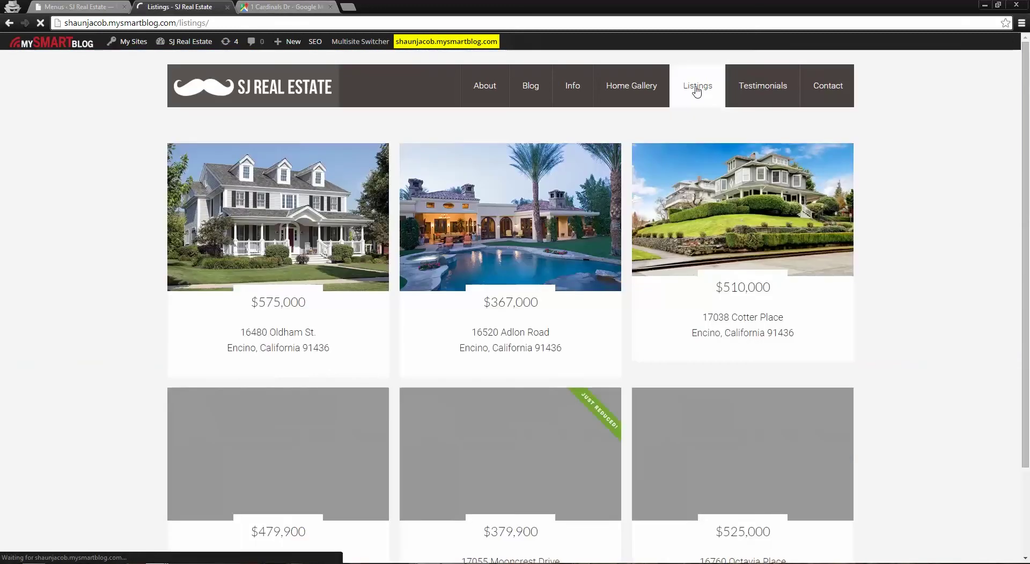
scroll(938, 290, down, 2)
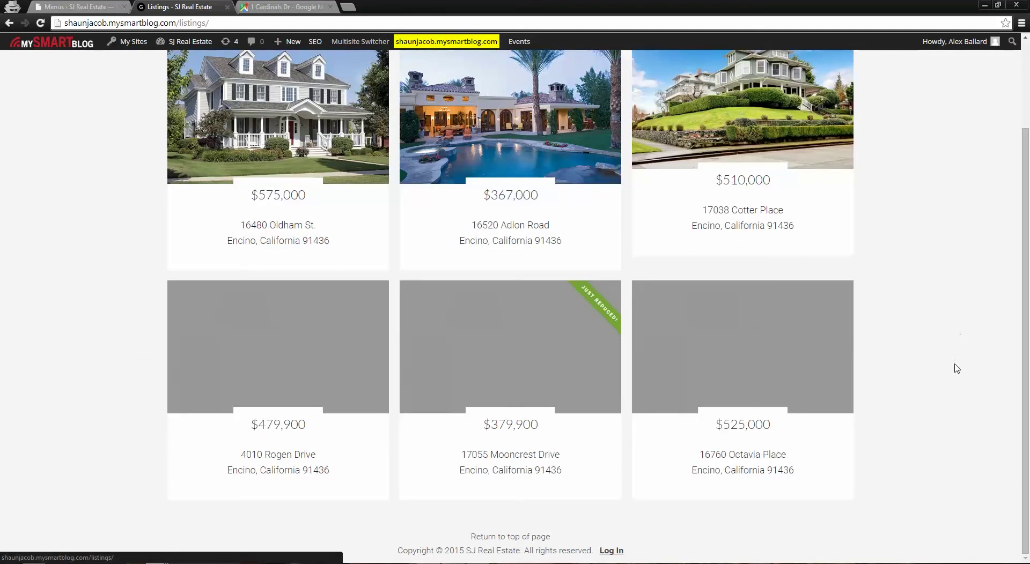
scroll(957, 368, up, 2)
scroll(735, 370, down, 2)
scroll(772, 337, up, 2)
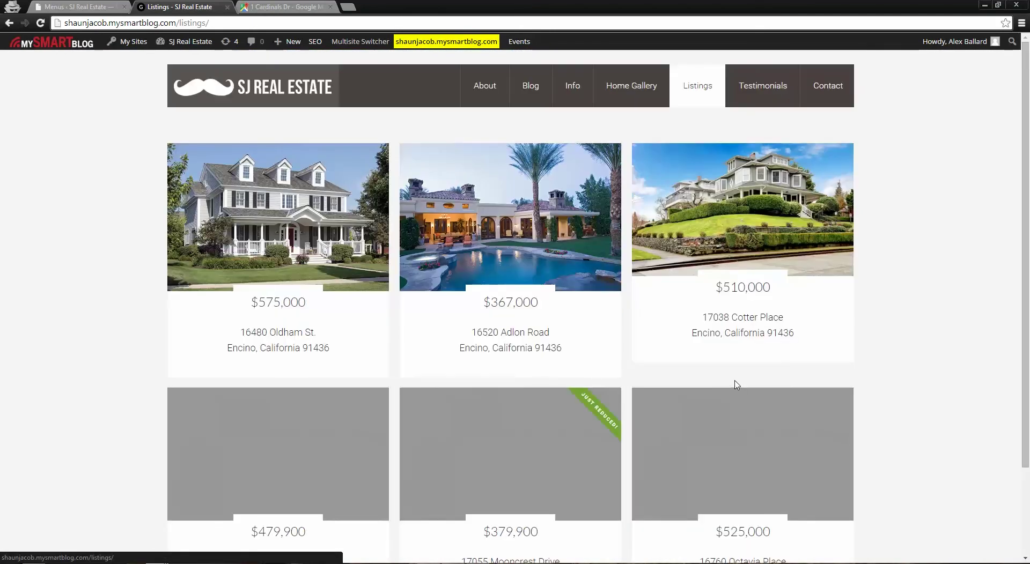
mouse_move(698, 87)
click(697, 125)
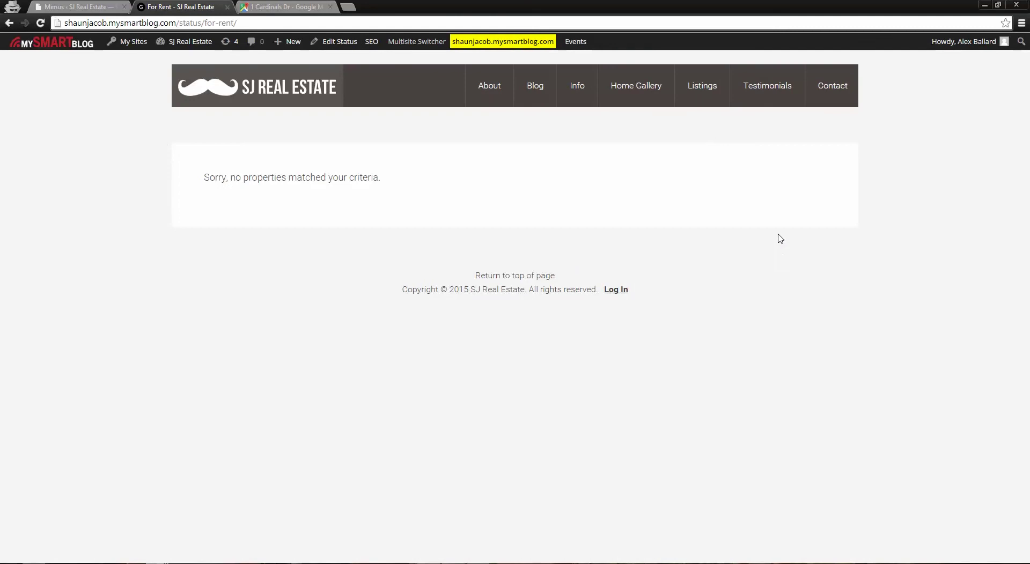
Back in the menu editor, inspect the For Rent item's settings
click(80, 7)
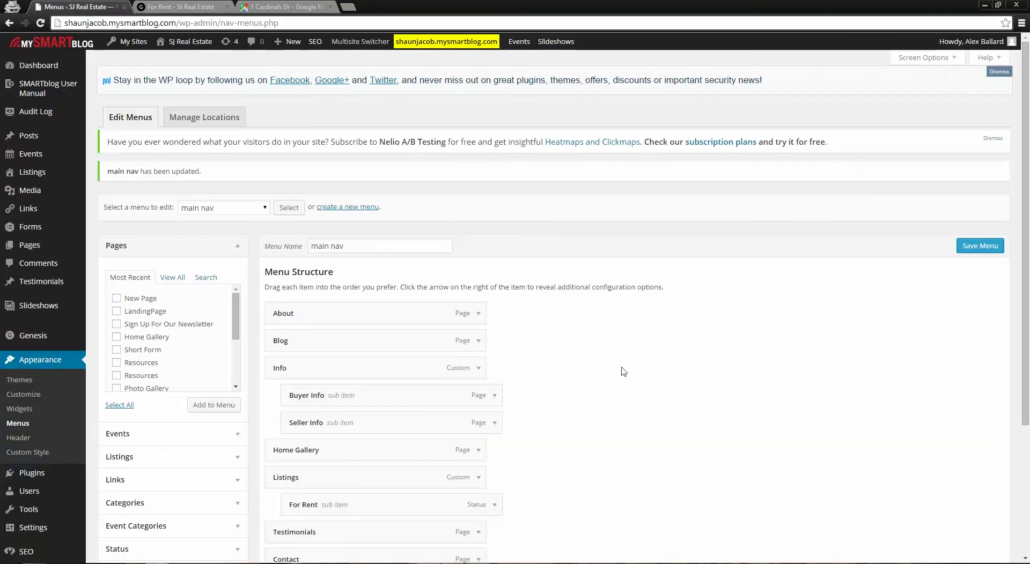
scroll(620, 368, down, 2)
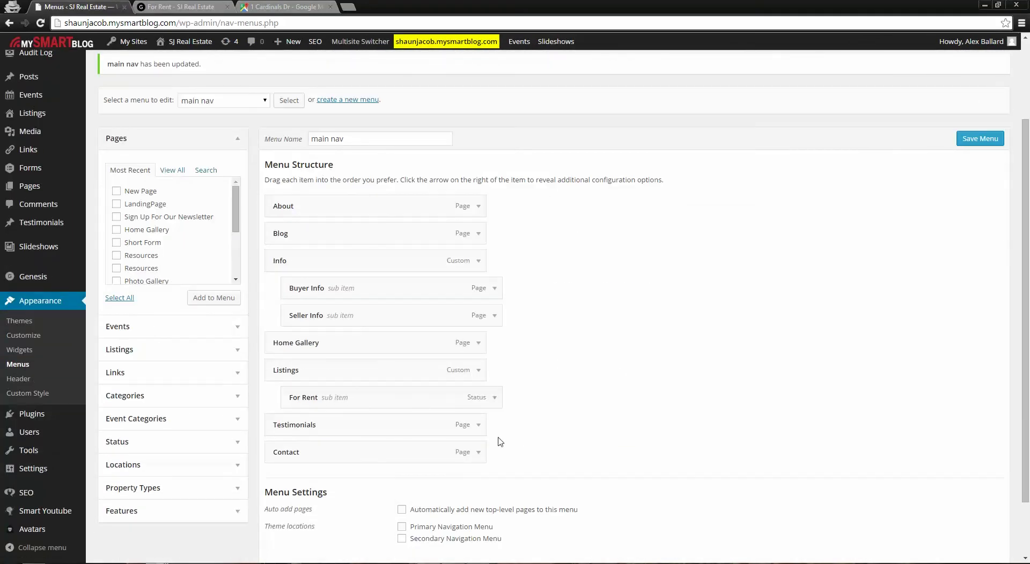
click(493, 399)
click(493, 399)
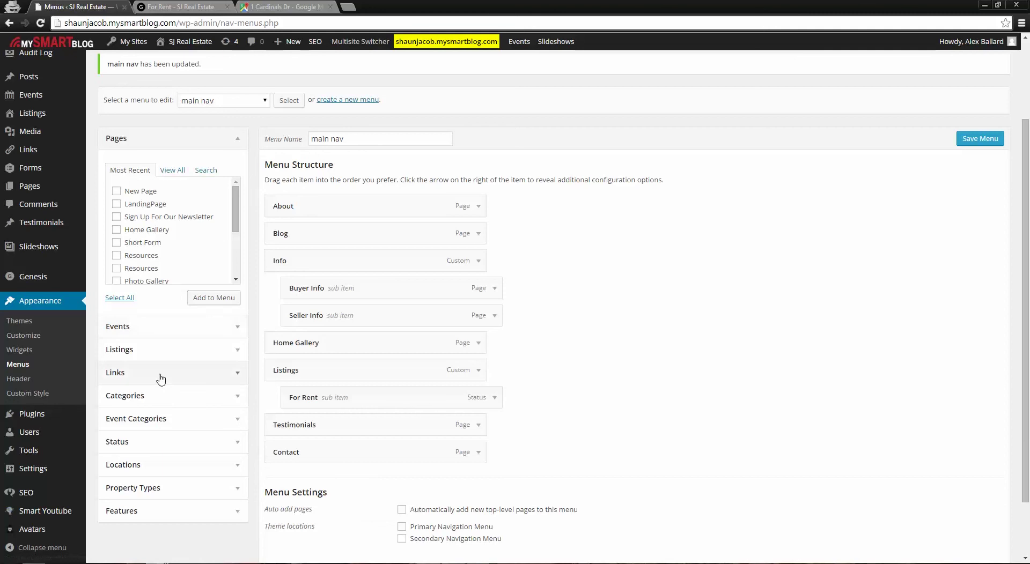
Add Sold under Listings below For Rent, save the main nav menu, and return to the live site
click(239, 442)
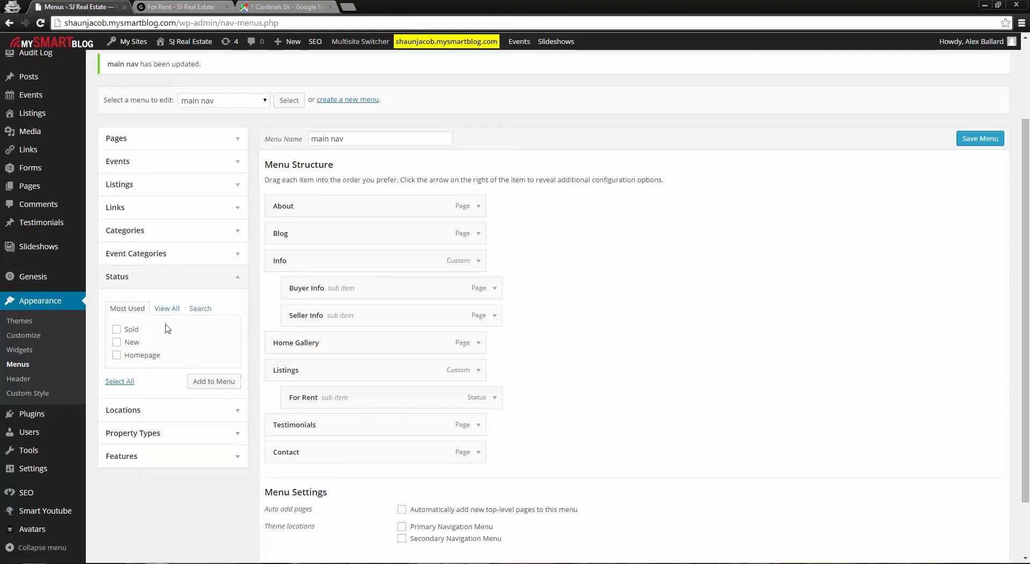
click(116, 330)
click(196, 383)
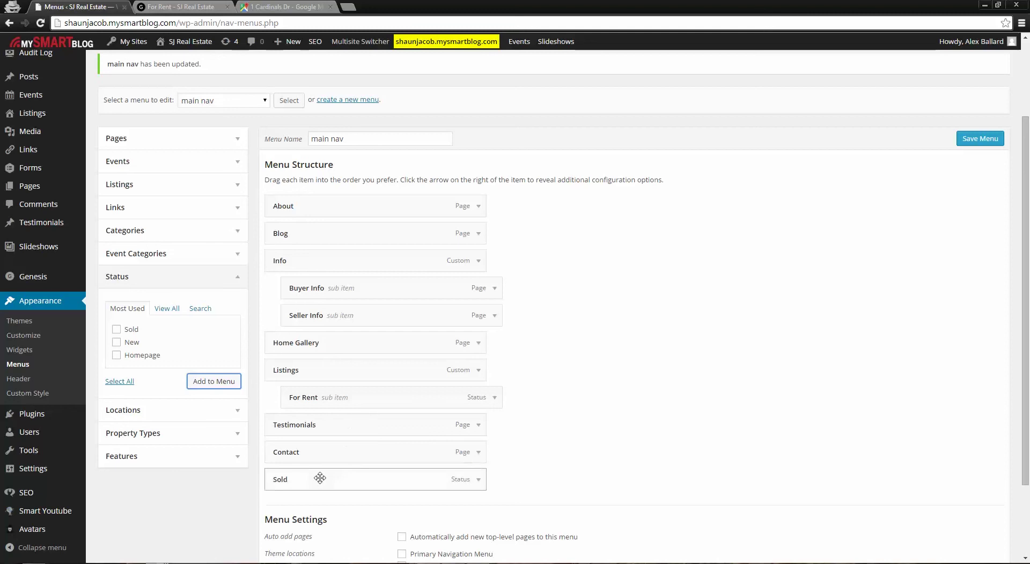
drag(322, 477, 289, 418)
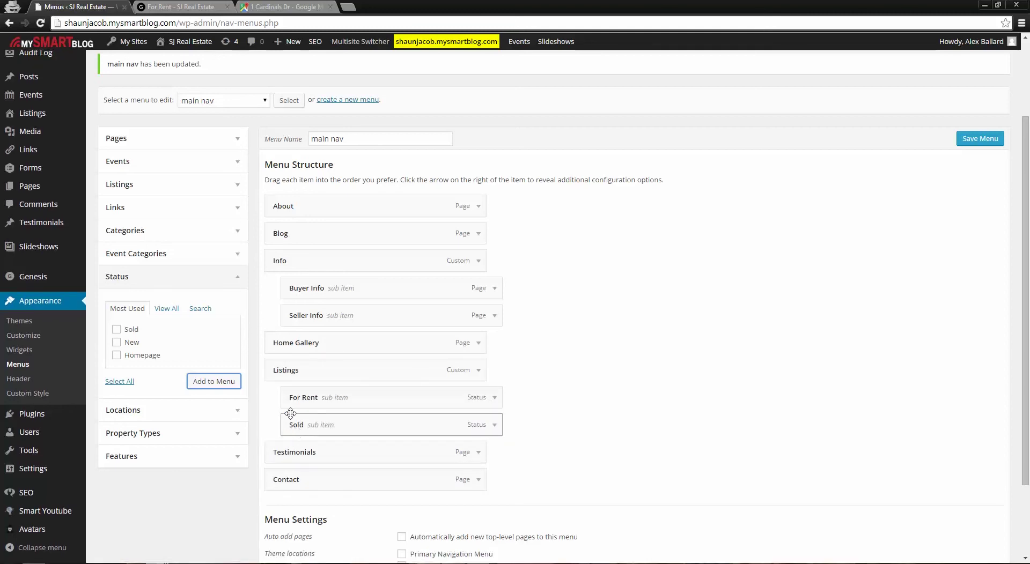
scroll(596, 463, down, 2)
click(987, 509)
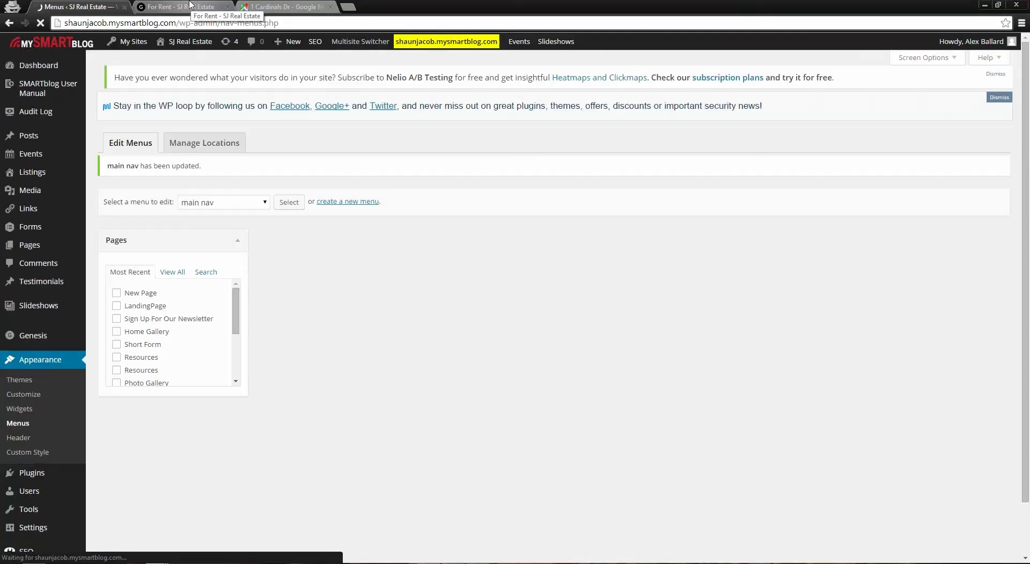
click(188, 5)
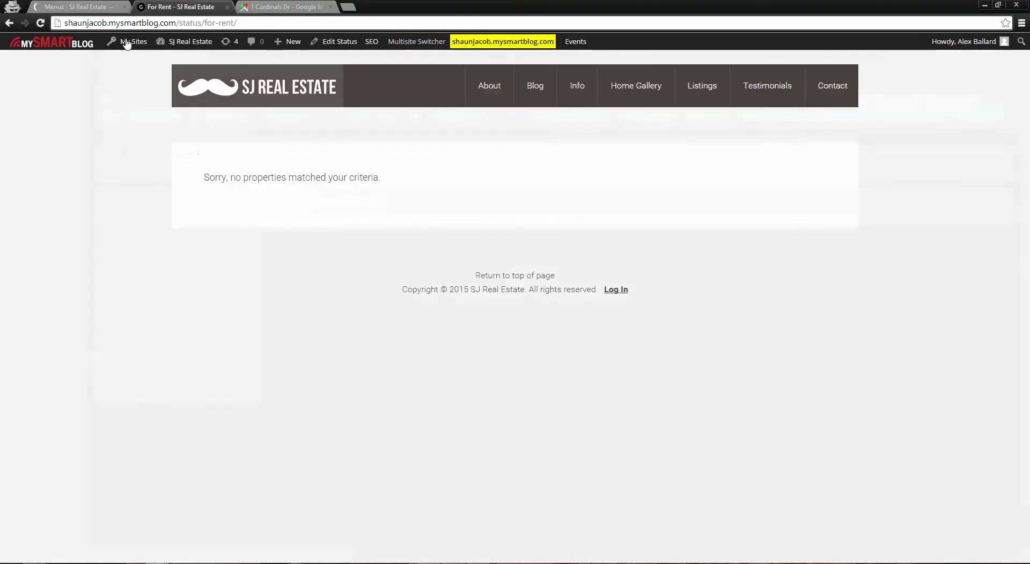
key(F5)
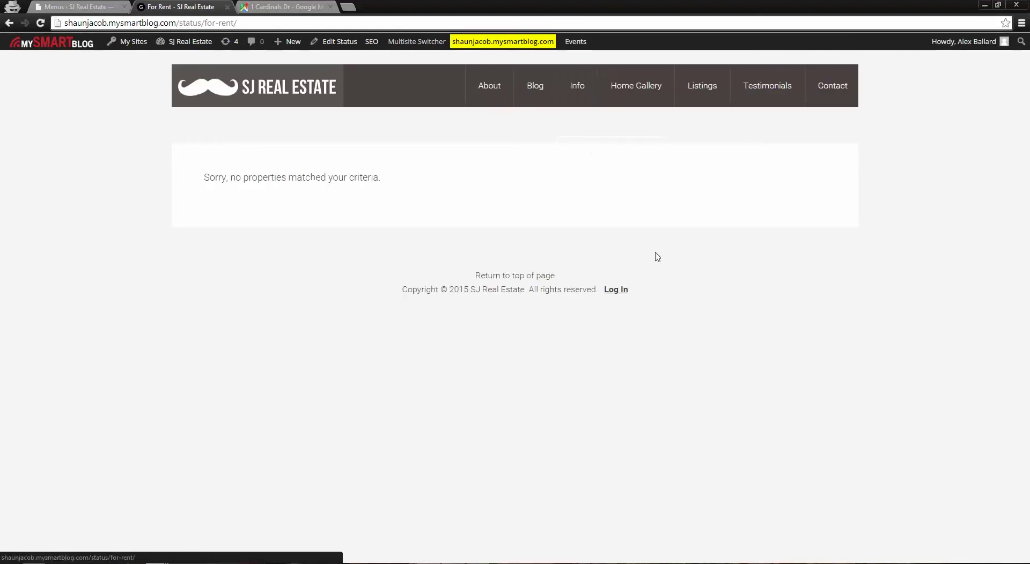
mouse_move(699, 94)
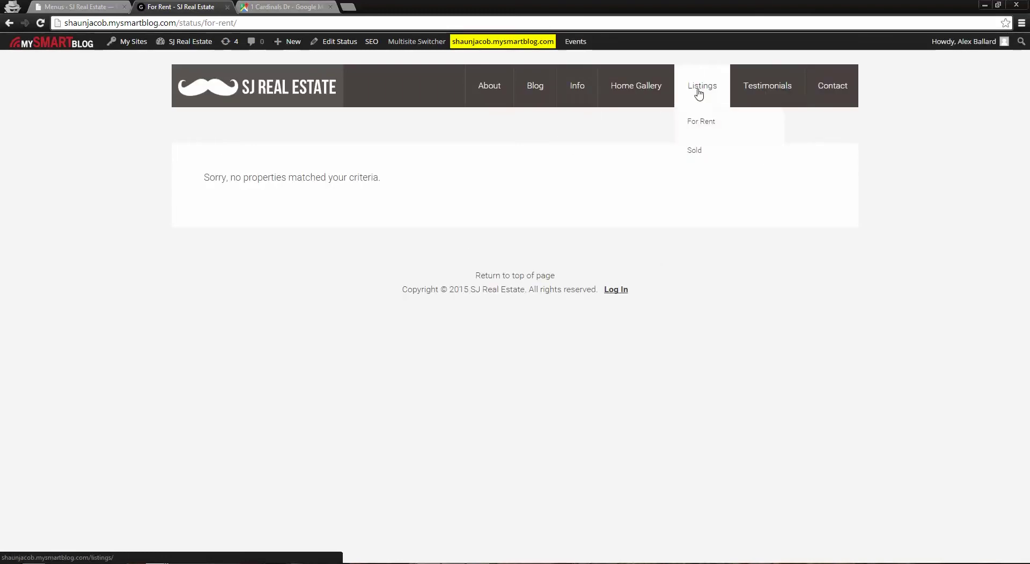
click(702, 151)
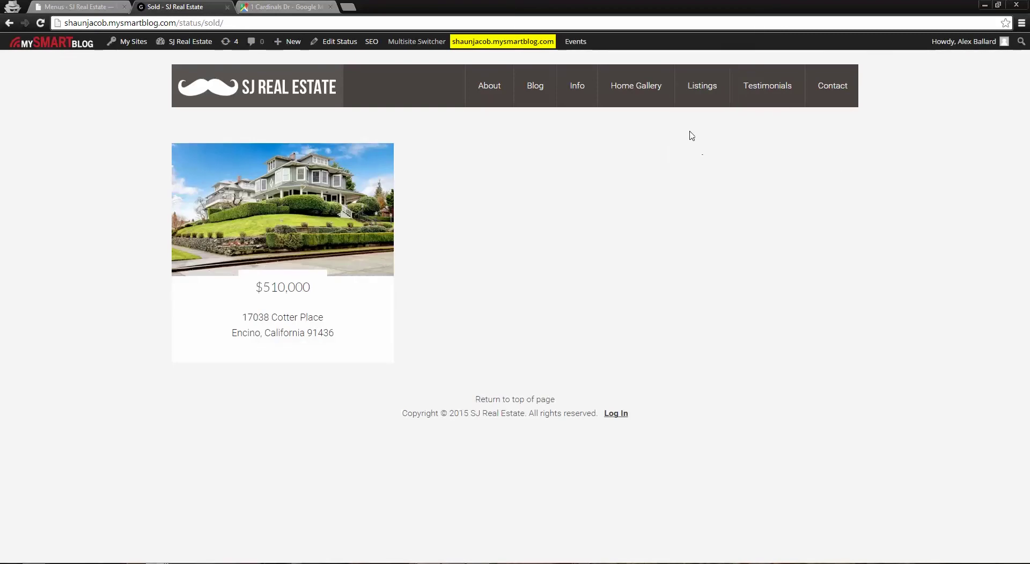
mouse_move(711, 108)
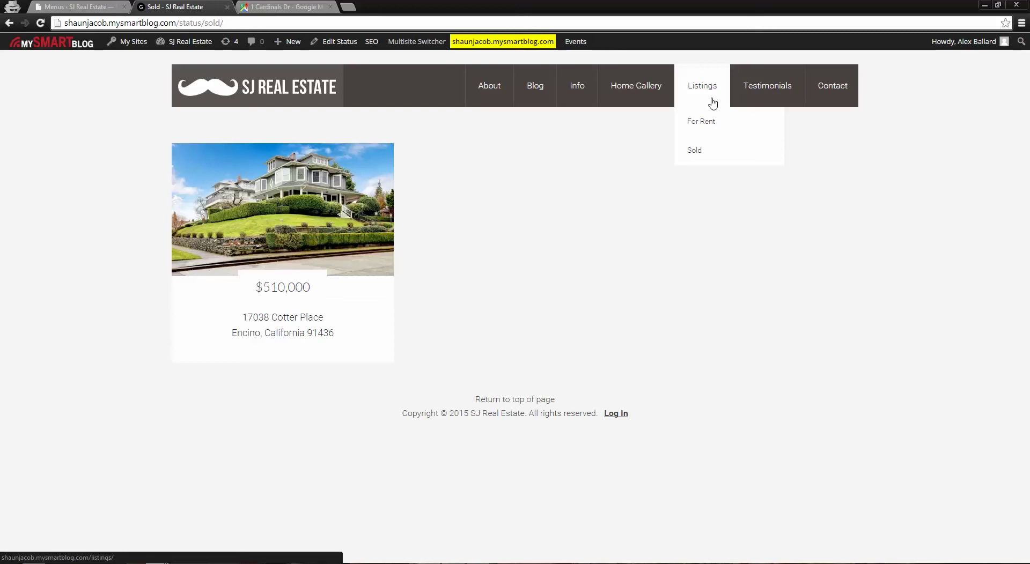
click(75, 7)
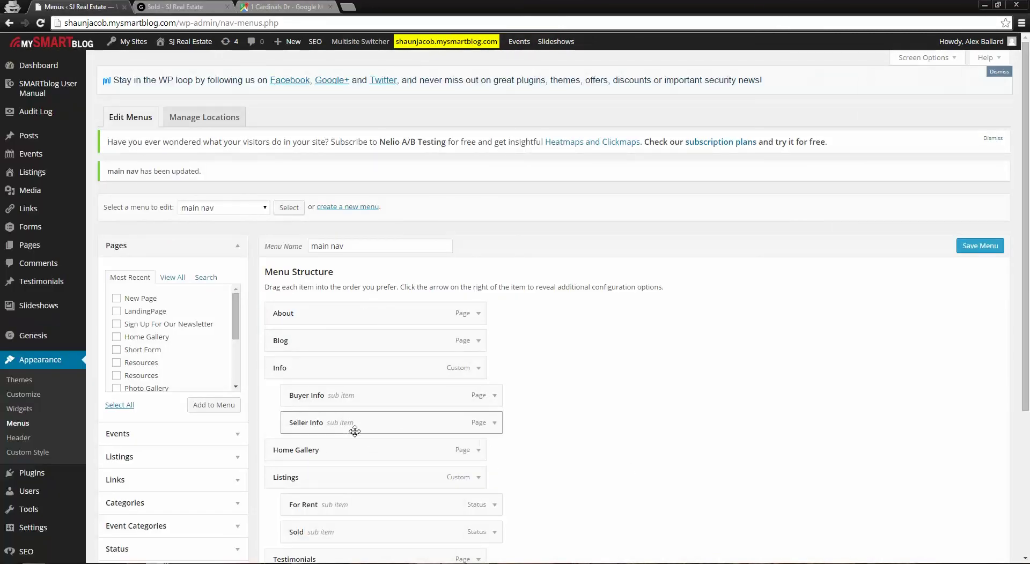
mouse_move(354, 426)
mouse_down()
mouse_move(395, 420)
mouse_move(346, 426)
mouse_up()
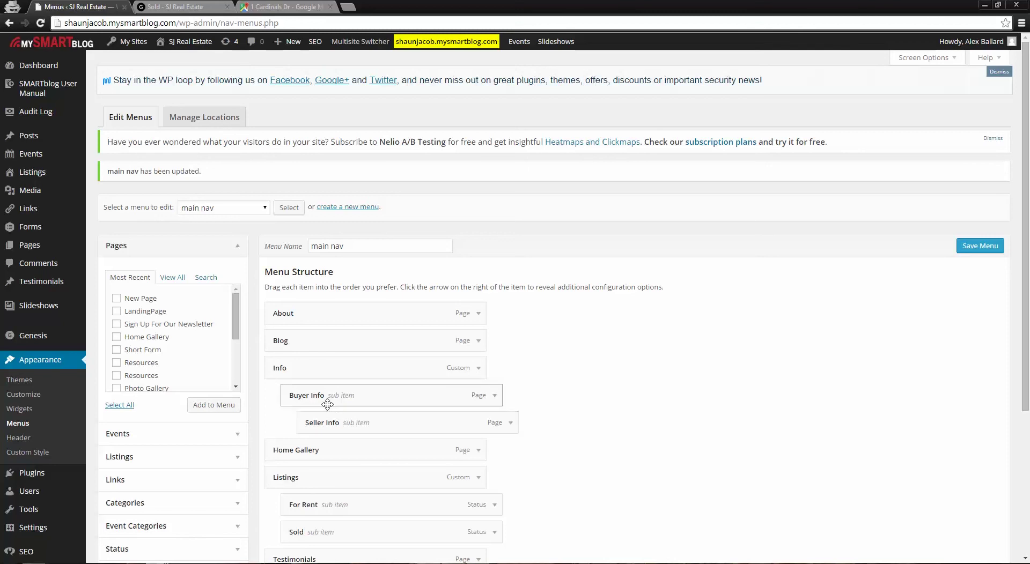
drag(342, 423, 375, 423)
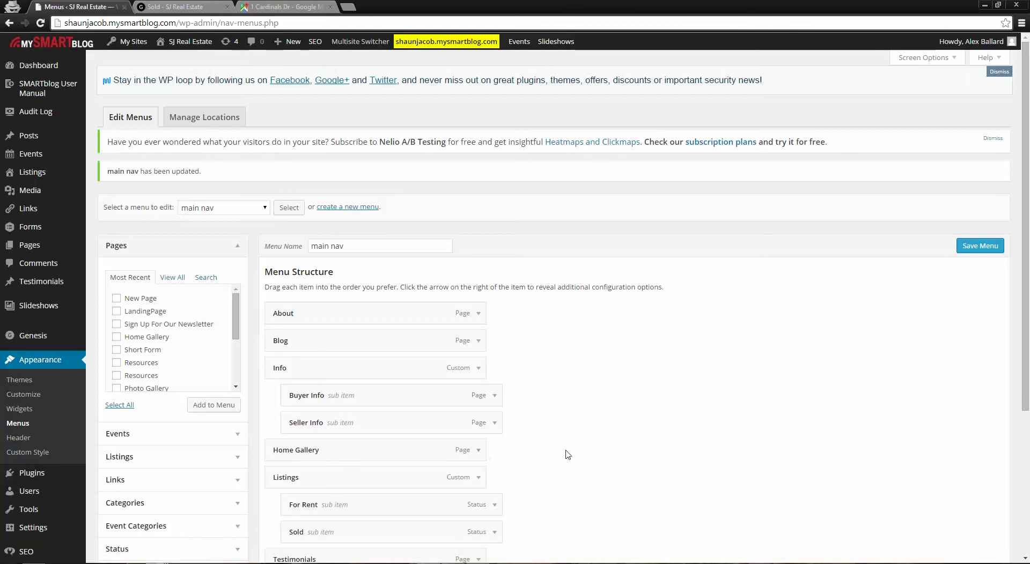
scroll(537, 446, down, 1)
drag(348, 468, 380, 479)
drag(329, 443, 338, 475)
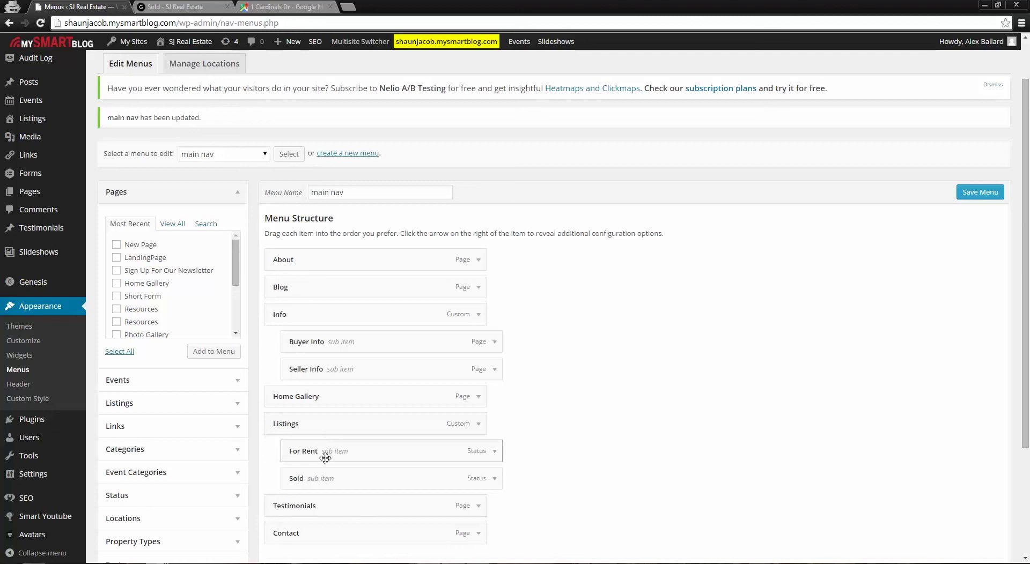